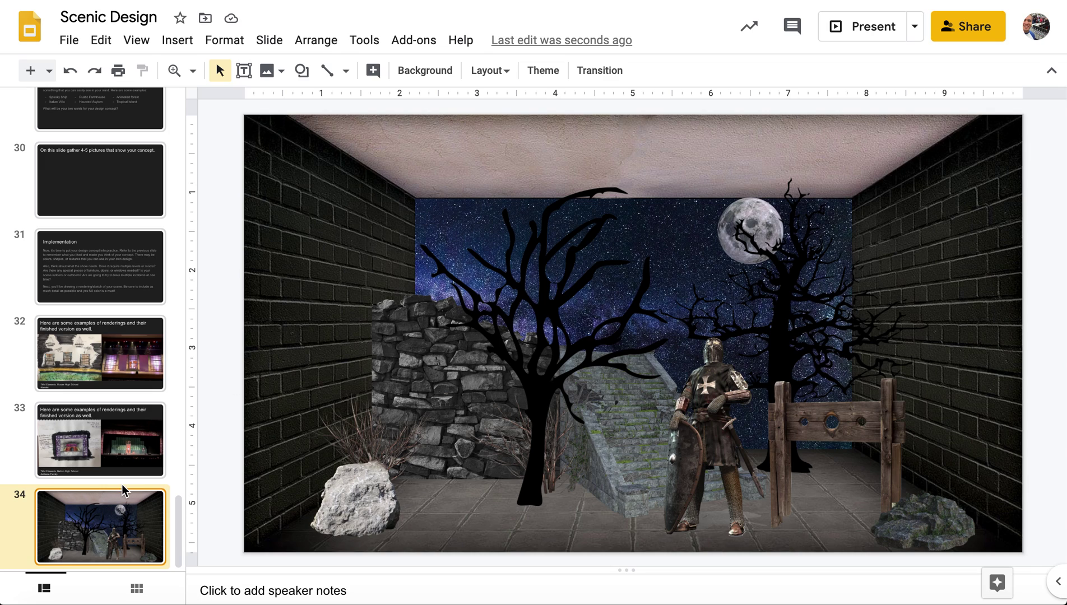
# Add a blank slide 35 after slide 34
pyautogui.click(139, 568)
pyautogui.click(48, 74)
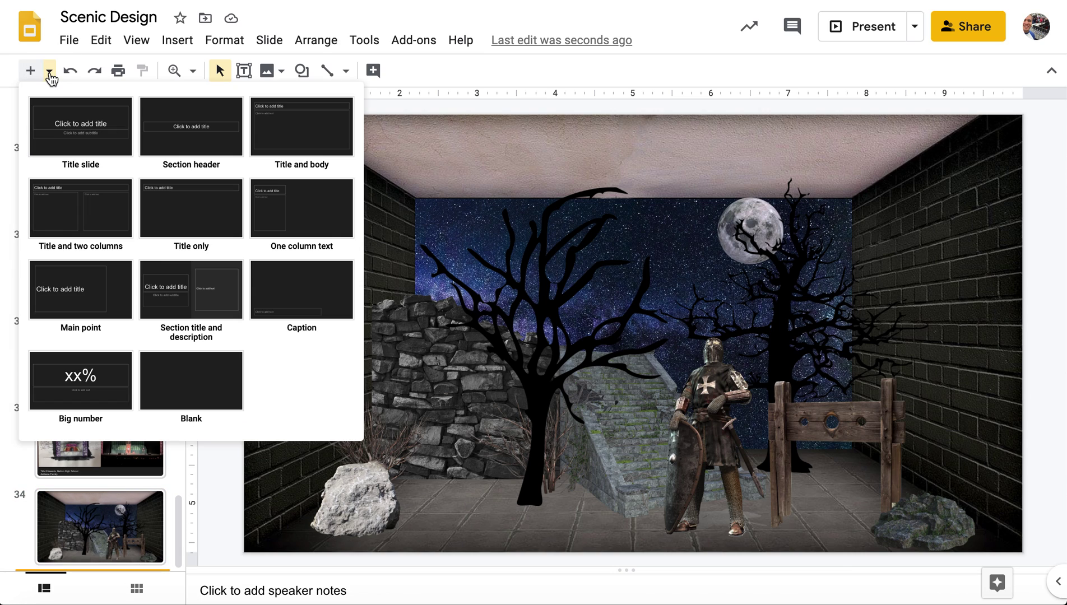
pyautogui.click(190, 379)
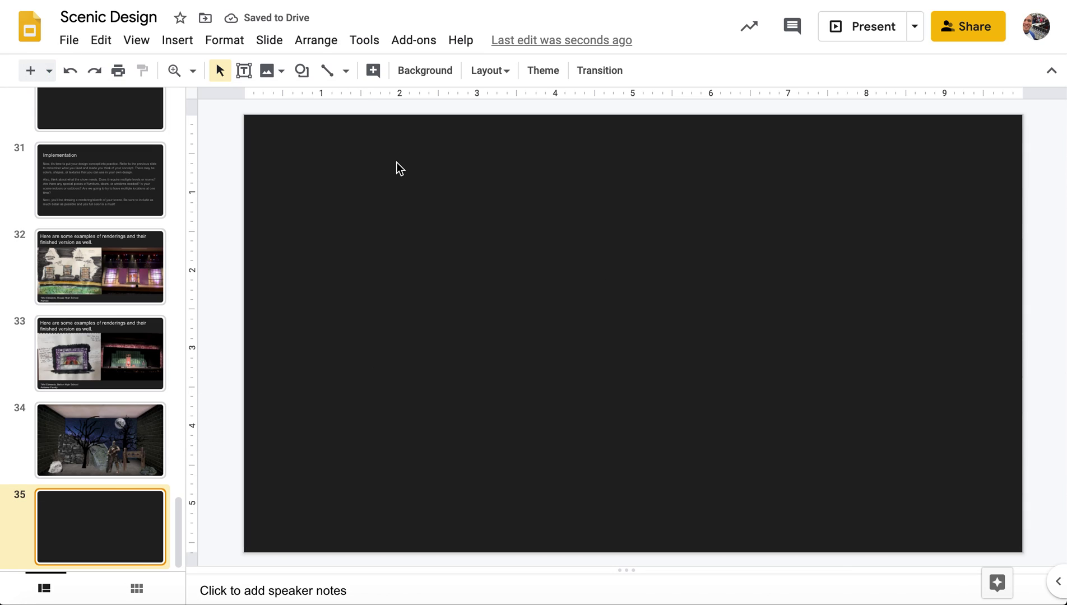
# Set a dark brick-room stage image from a web image search as the slide background
pyautogui.click(435, 71)
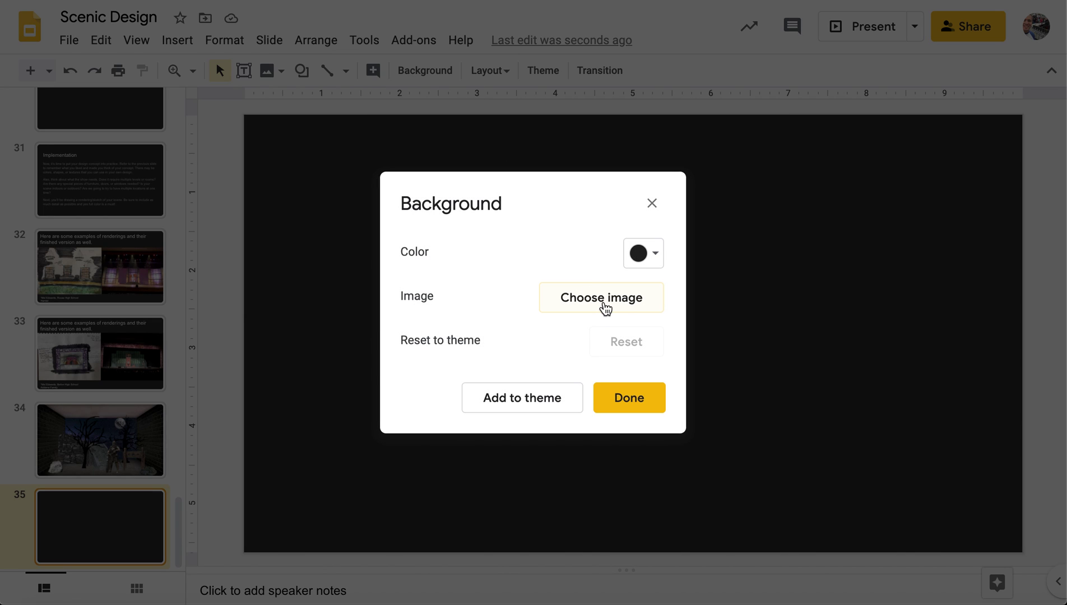
pyautogui.click(601, 297)
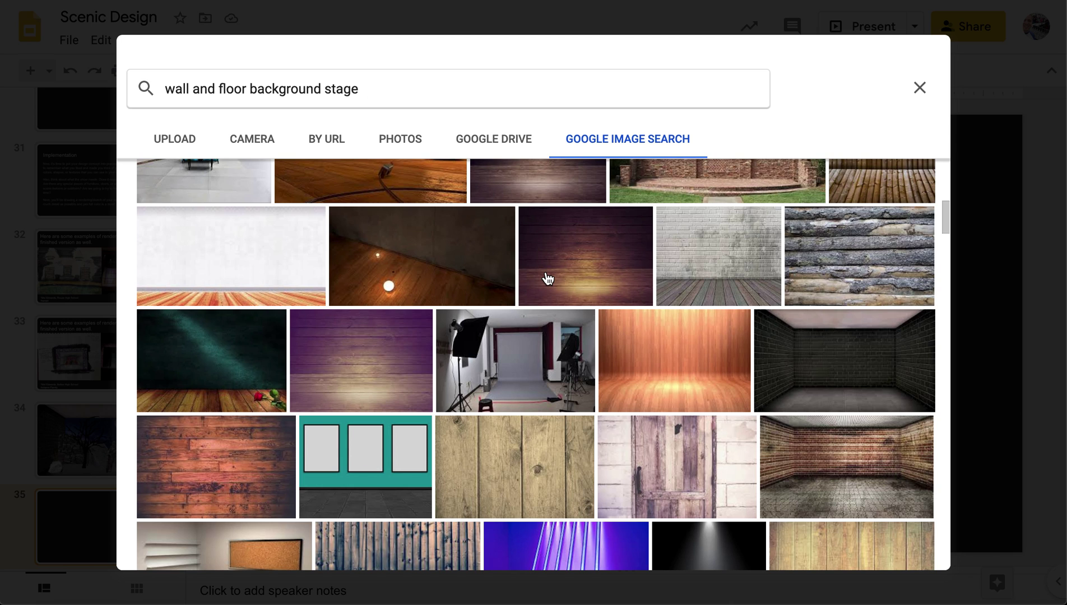
pyautogui.scroll(2, 547, 278)
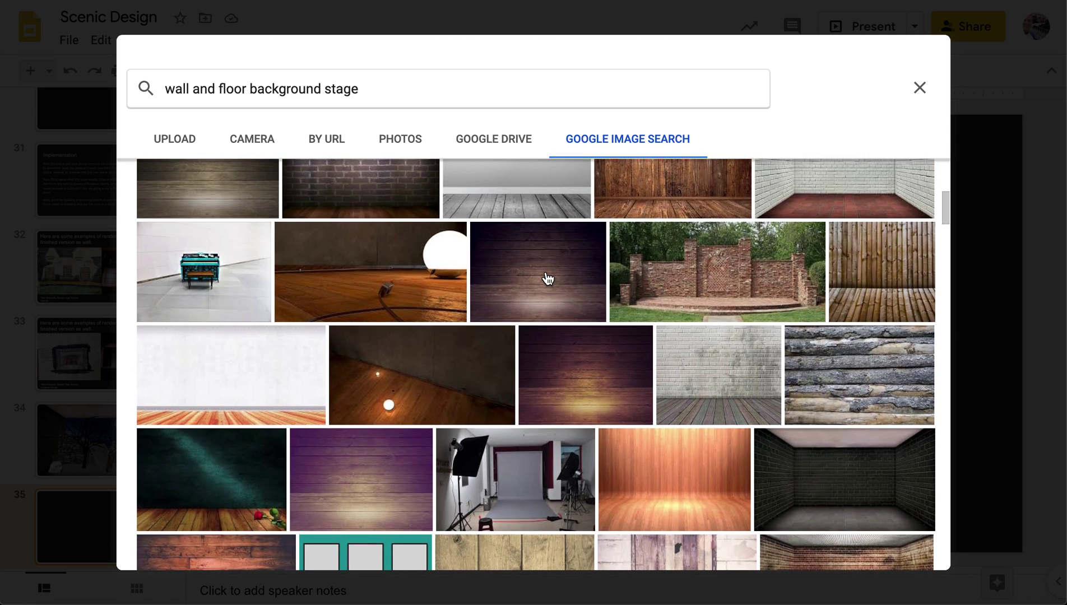
pyautogui.scroll(-3, 547, 278)
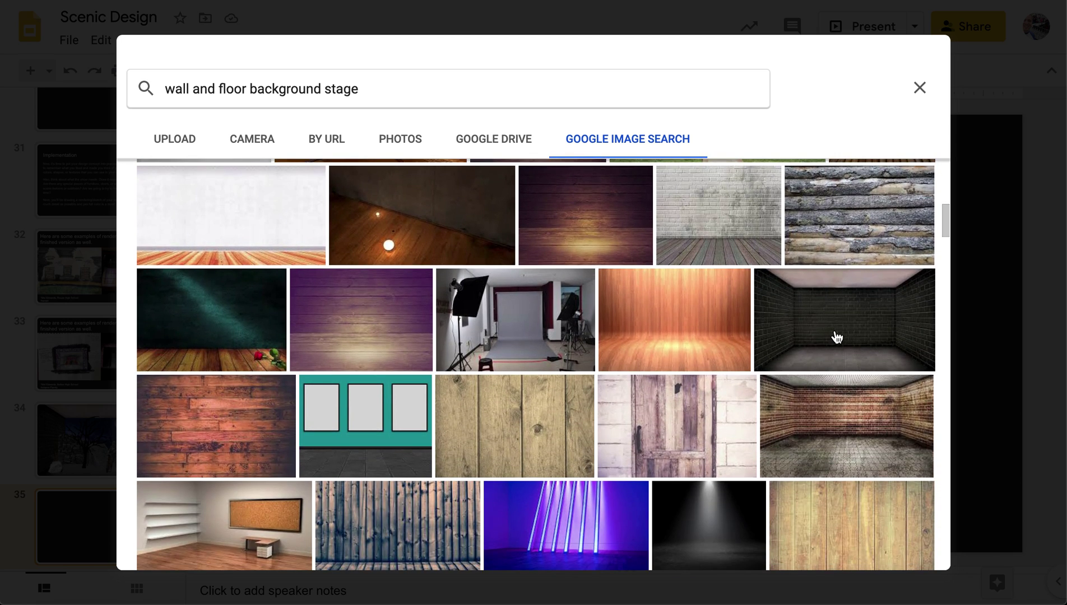
pyautogui.click(836, 336)
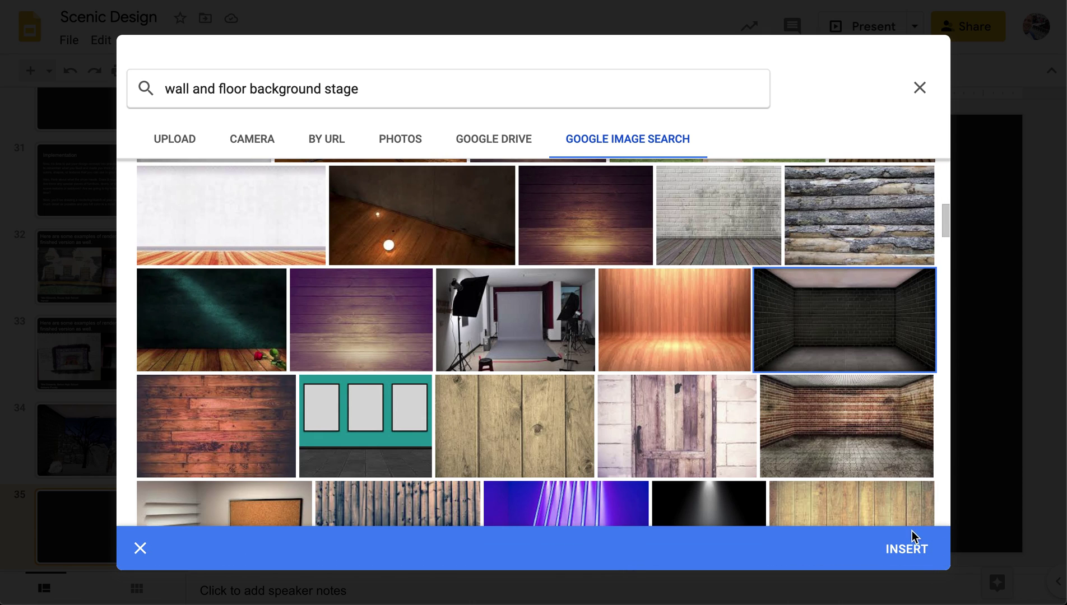
pyautogui.click(906, 549)
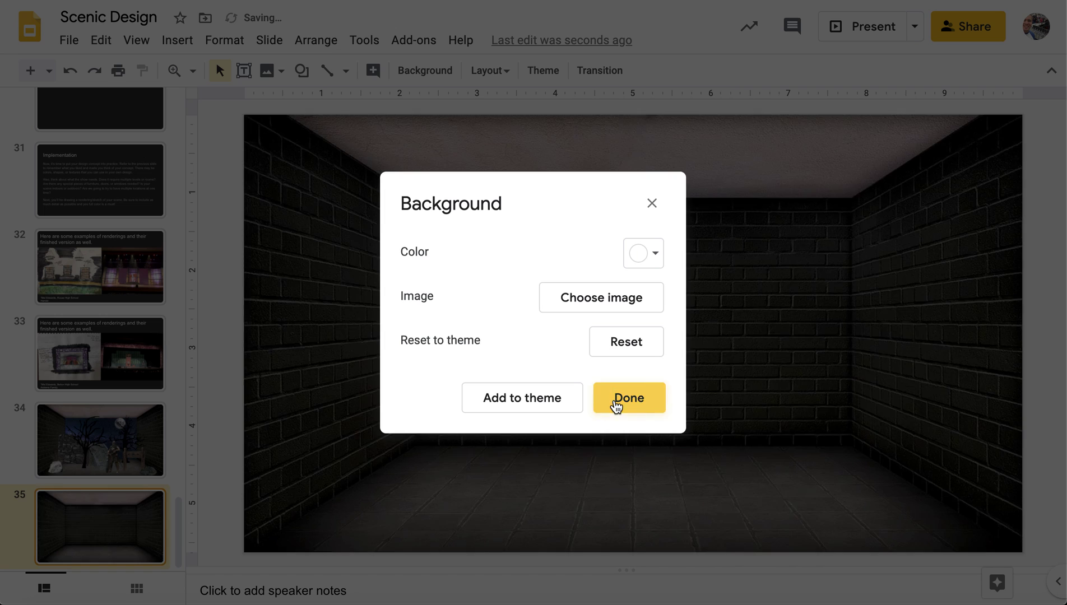
# Confirm the background, then insert a starry Milky Way image from a 'night transparent background' search
pyautogui.click(614, 402)
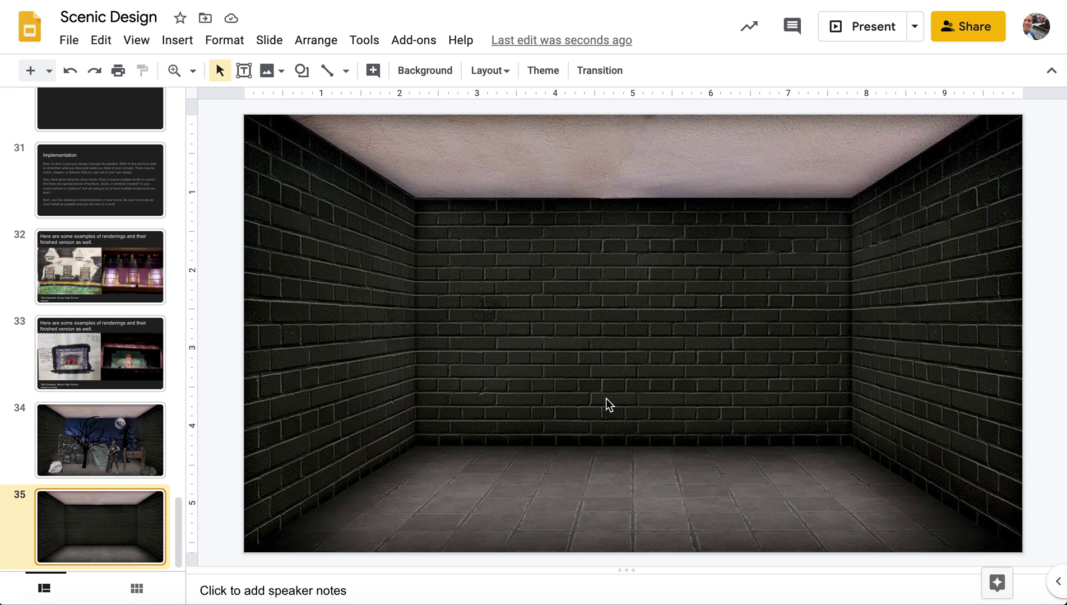
pyautogui.click(280, 72)
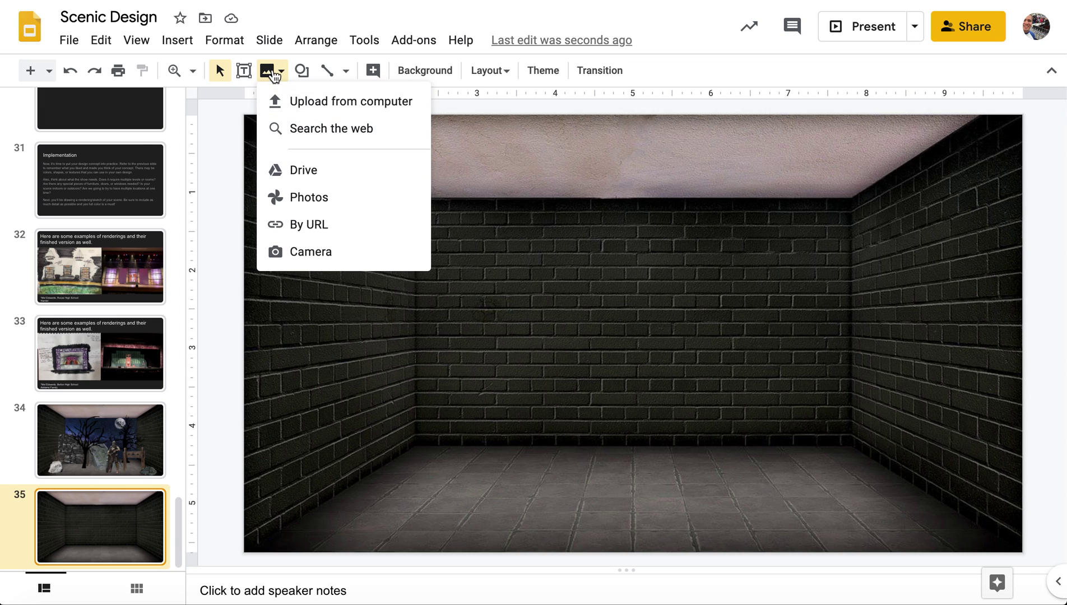
pyautogui.click(290, 128)
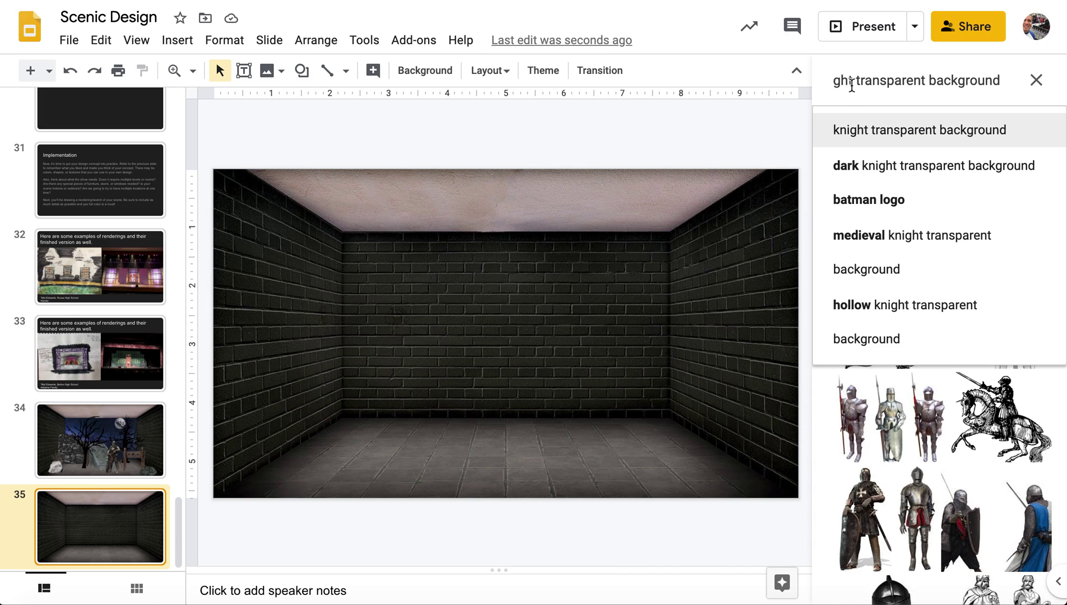
pyautogui.moveTo(853, 82); pyautogui.dragTo(811, 83)
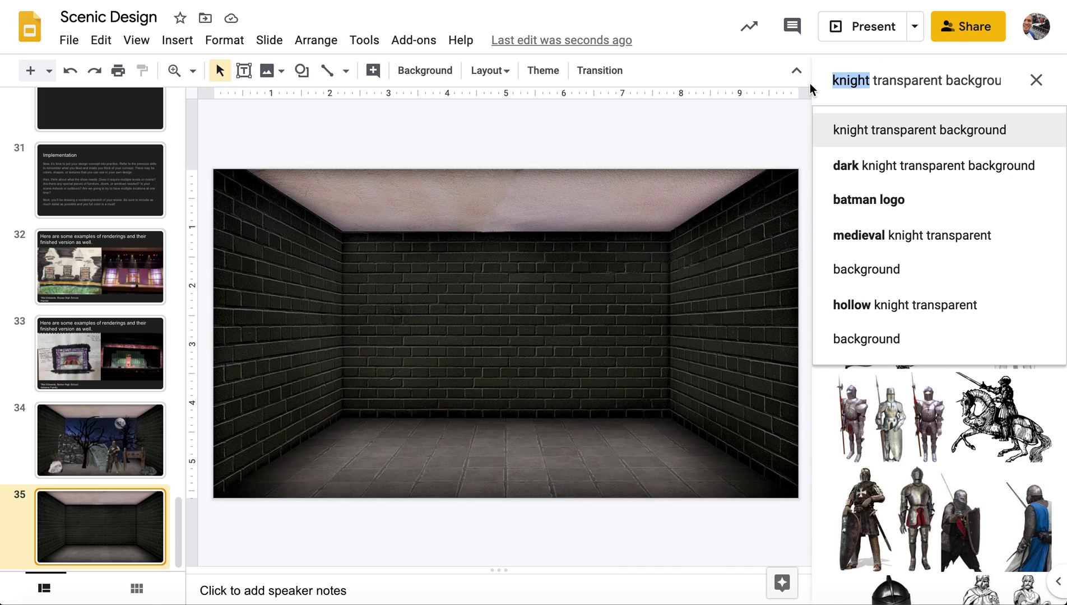
pyautogui.write('night')
pyautogui.press('Return')
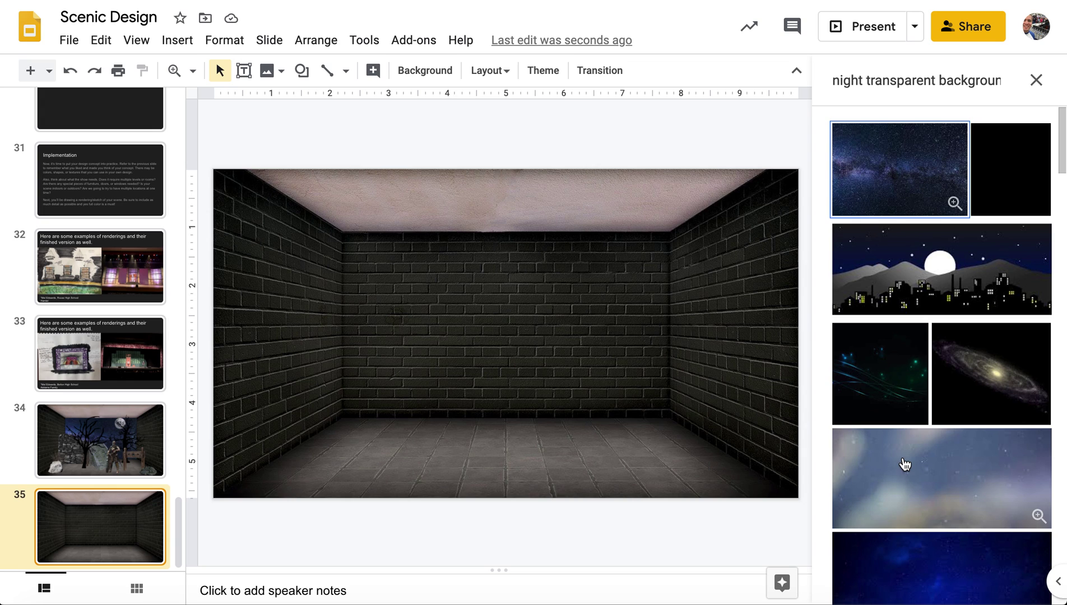
pyautogui.scroll(-3, 904, 464)
pyautogui.scroll(3, 904, 464)
pyautogui.click(897, 188)
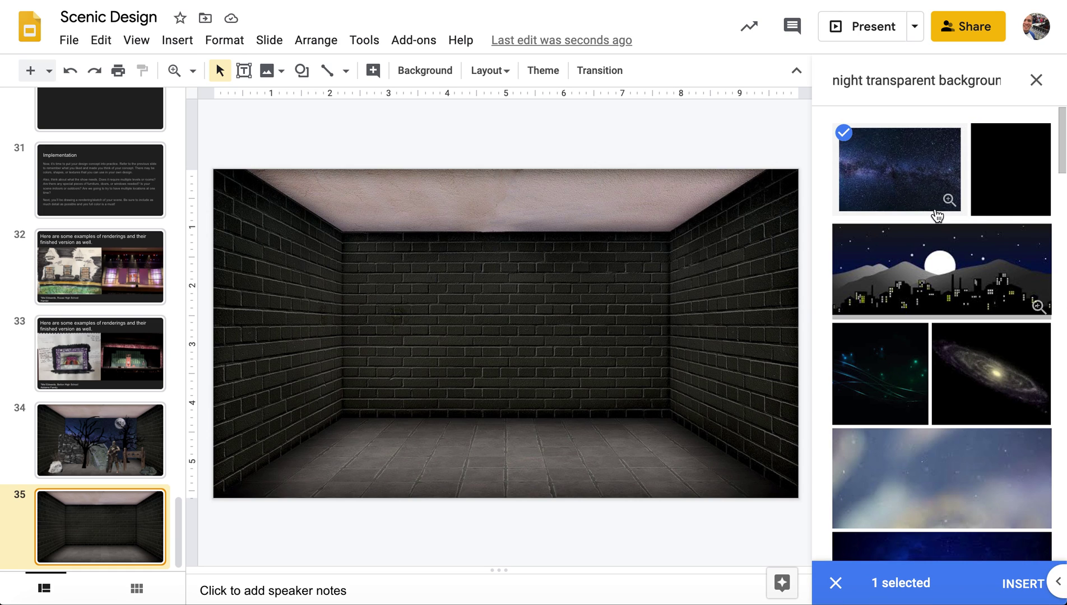
pyautogui.click(1023, 583)
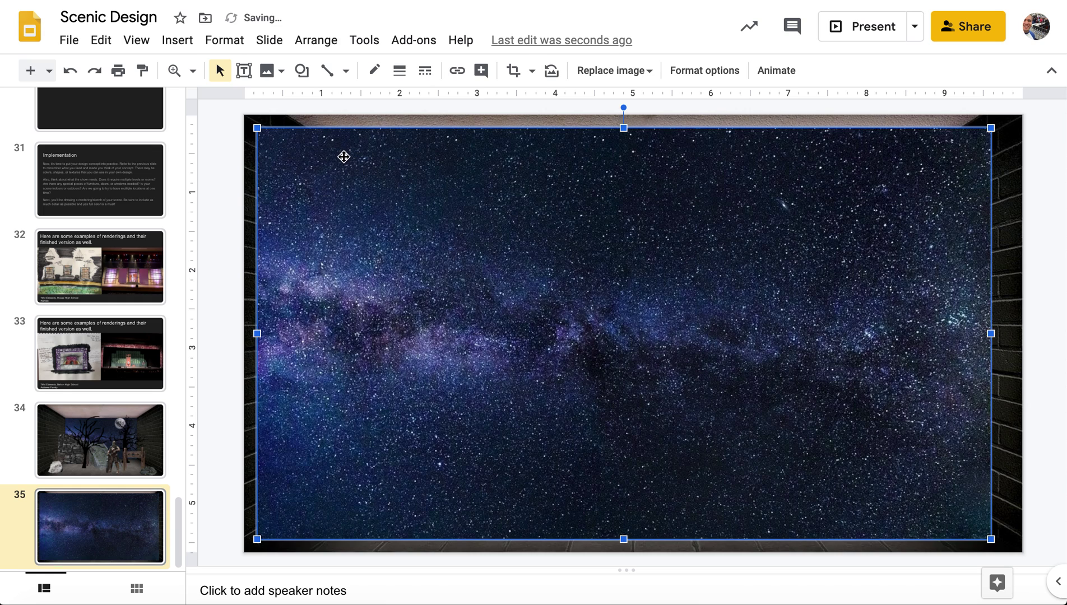
# Resize and move the starry picture to cover exactly the brick room's back wall
pyautogui.moveTo(257, 127); pyautogui.dragTo(498, 264)
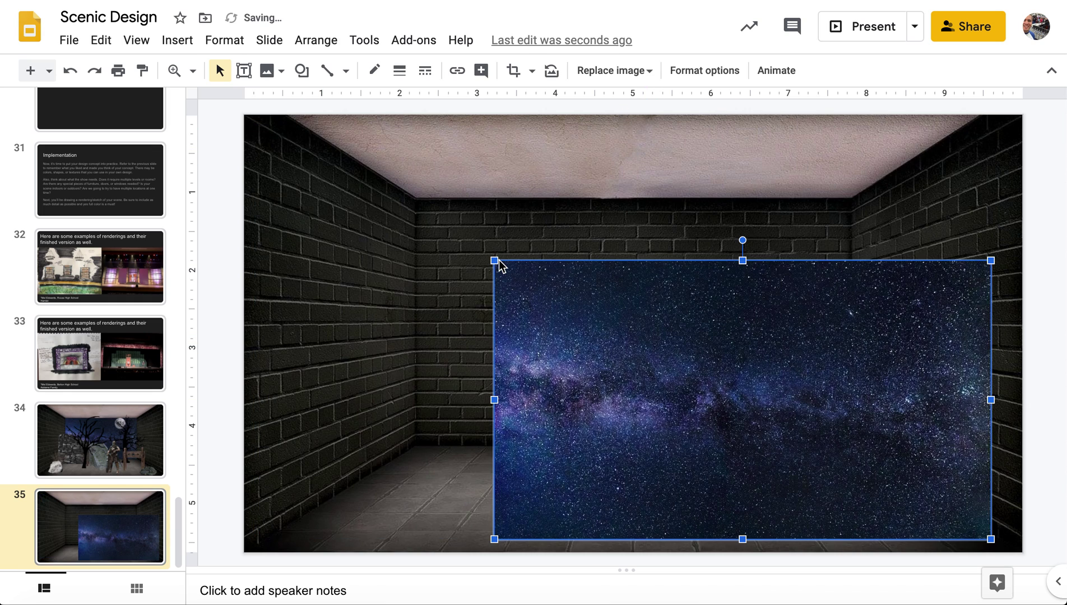
pyautogui.moveTo(579, 303); pyautogui.dragTo(520, 252)
pyautogui.moveTo(911, 477); pyautogui.dragTo(809, 444)
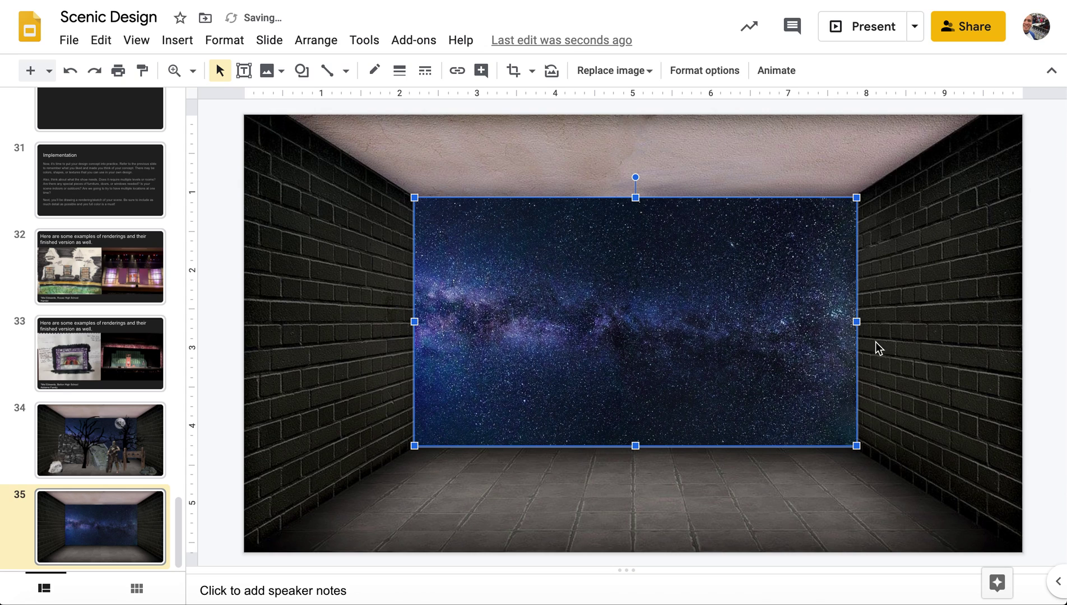
pyautogui.moveTo(858, 322)
pyautogui.mouseDown()
pyautogui.moveTo(822, 322)
pyautogui.moveTo(850, 324)
pyautogui.mouseUp()
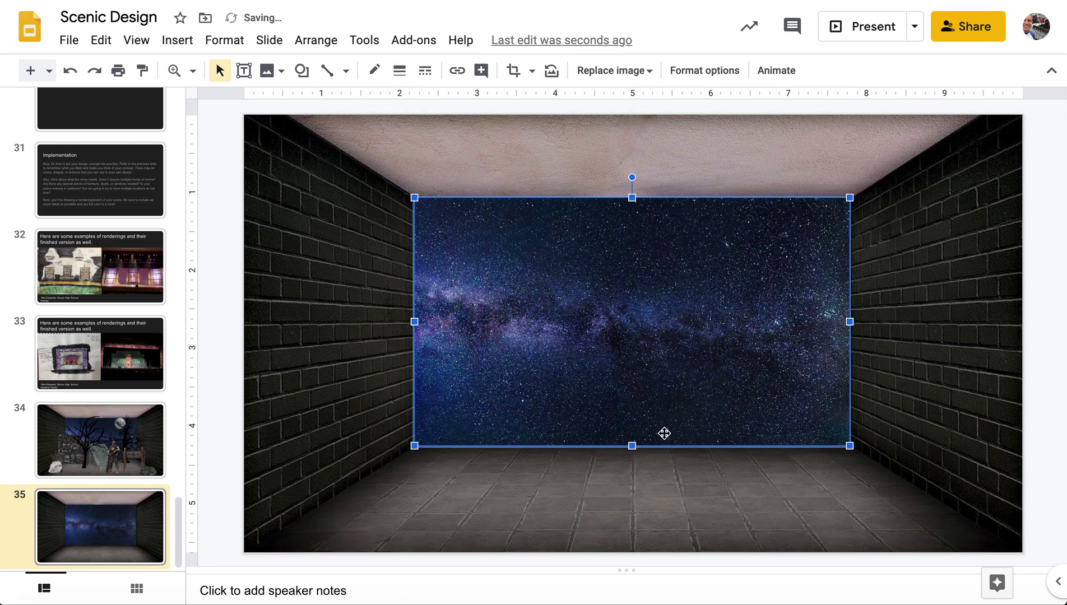
pyautogui.moveTo(633, 448)
pyautogui.mouseDown()
pyautogui.moveTo(631, 423)
pyautogui.moveTo(634, 445)
pyautogui.mouseUp()
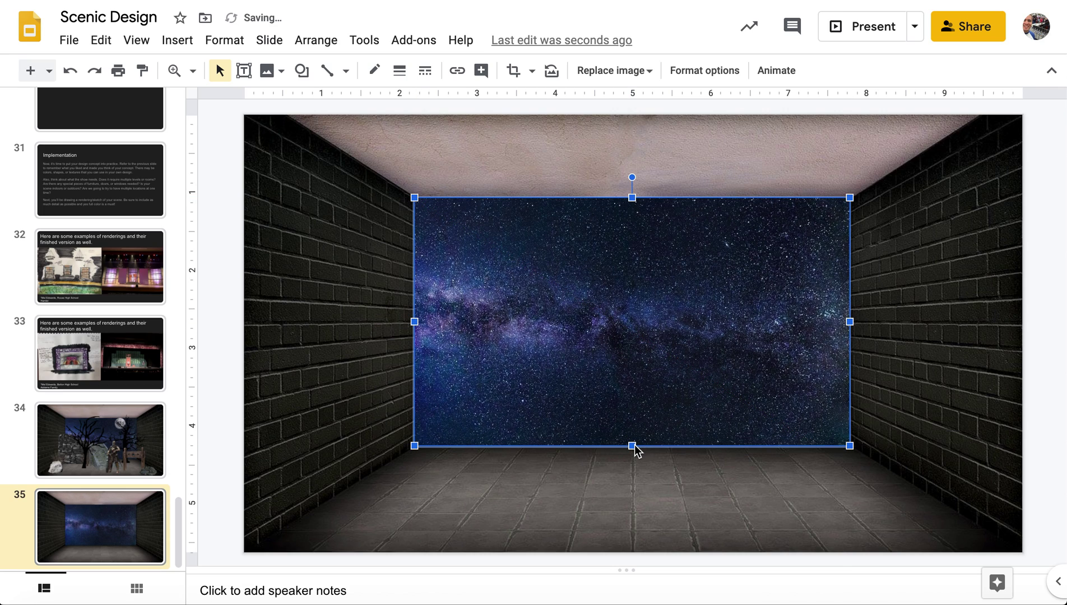
pyautogui.click(648, 500)
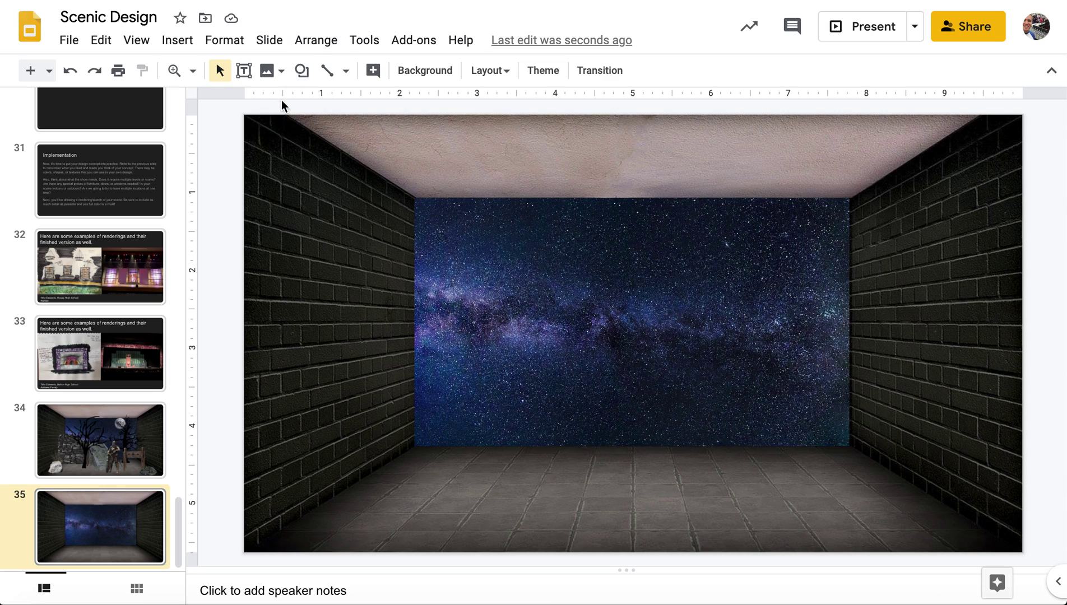
# Insert a full-moon picture from a 'moon transparent background' web image search
pyautogui.click(268, 70)
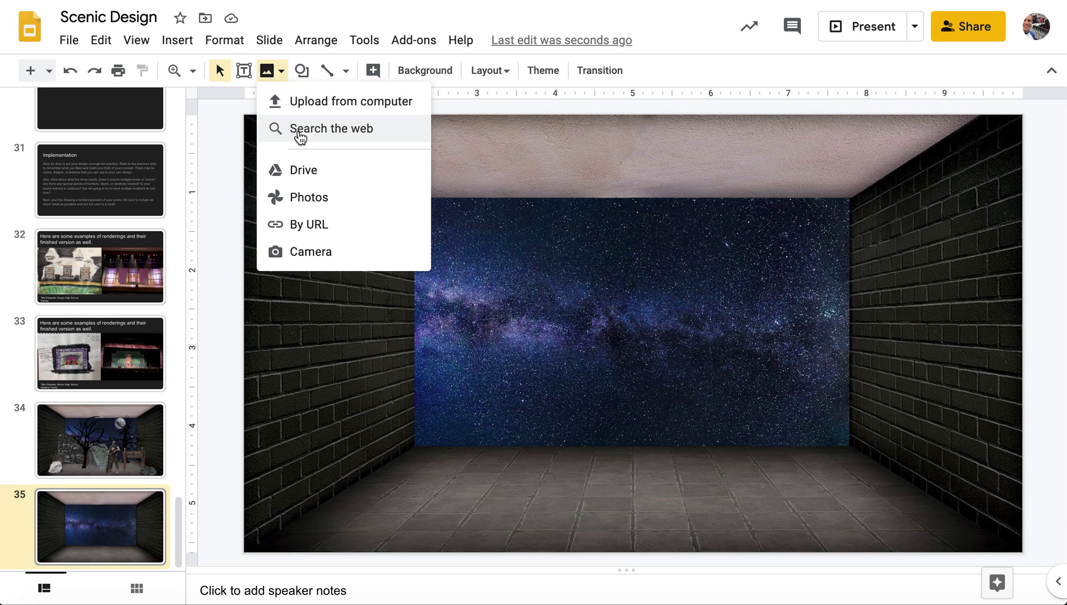
pyautogui.click(298, 130)
pyautogui.click(854, 82)
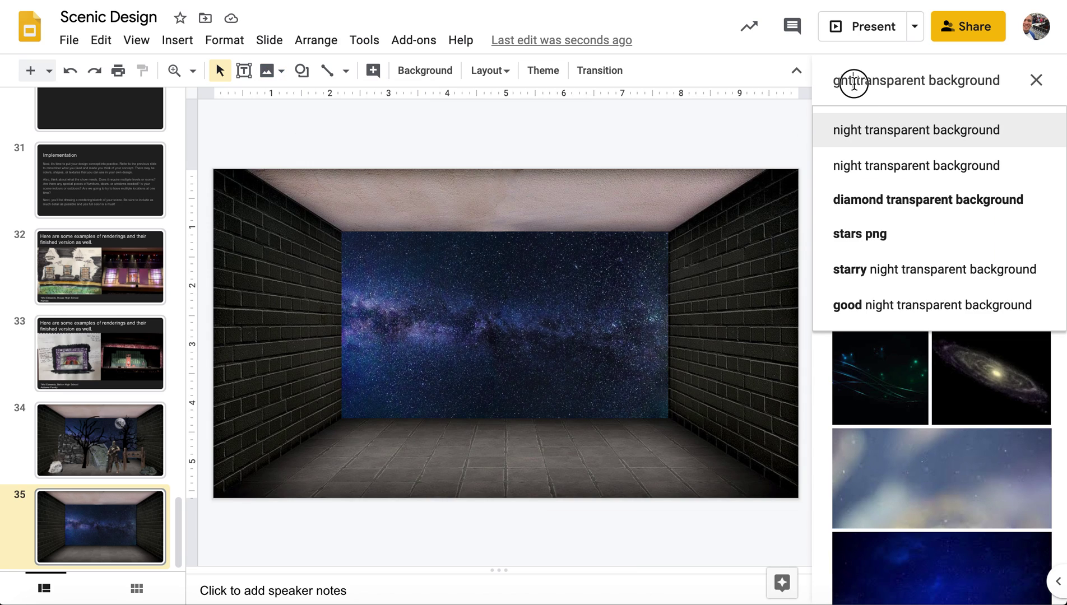
pyautogui.doubleClick(850, 79)
pyautogui.write('moon')
pyautogui.press('Return')
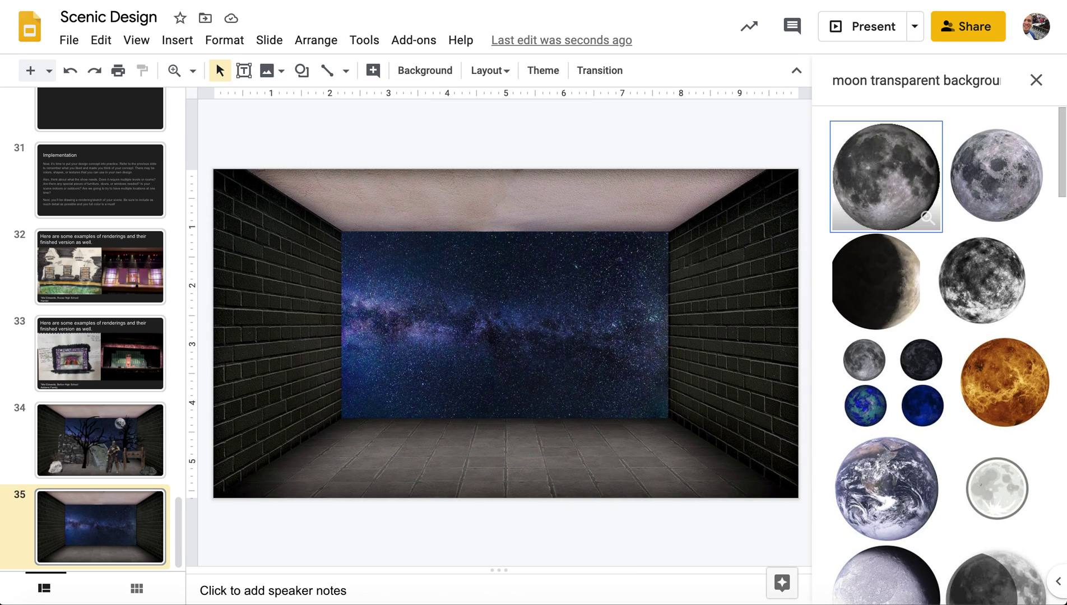
pyautogui.click(998, 177)
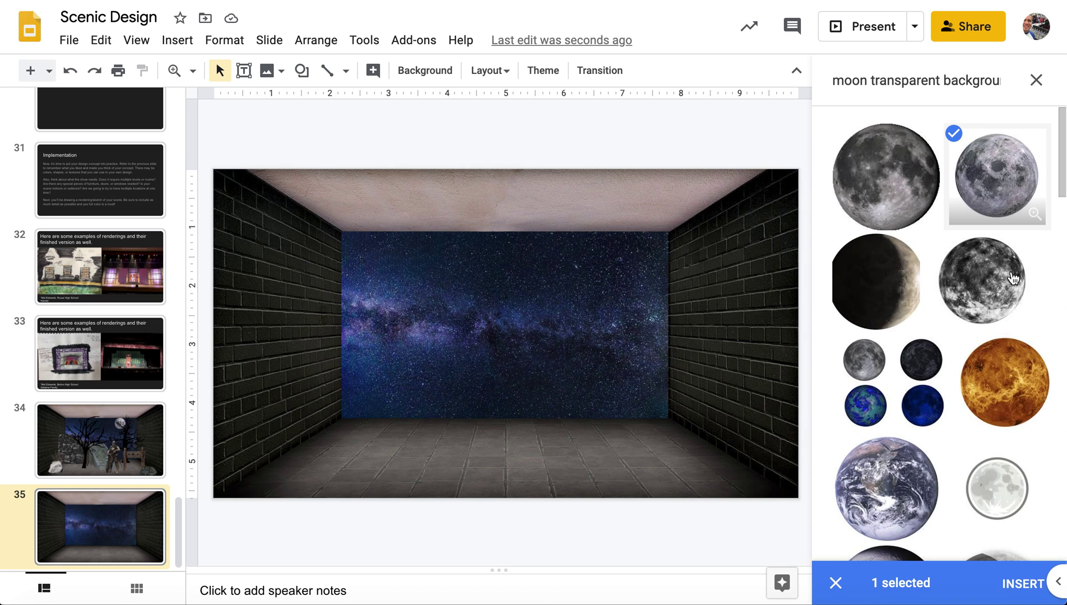
pyautogui.click(1010, 595)
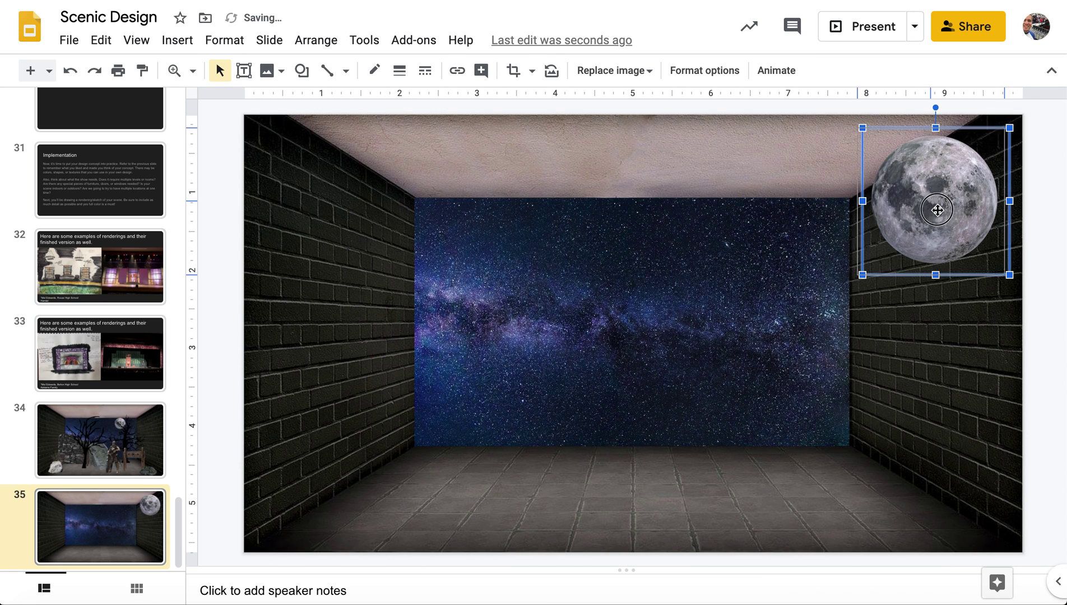
# Shrink the moon and place it in the upper right of the starry sky
pyautogui.moveTo(936, 207); pyautogui.dragTo(719, 231)
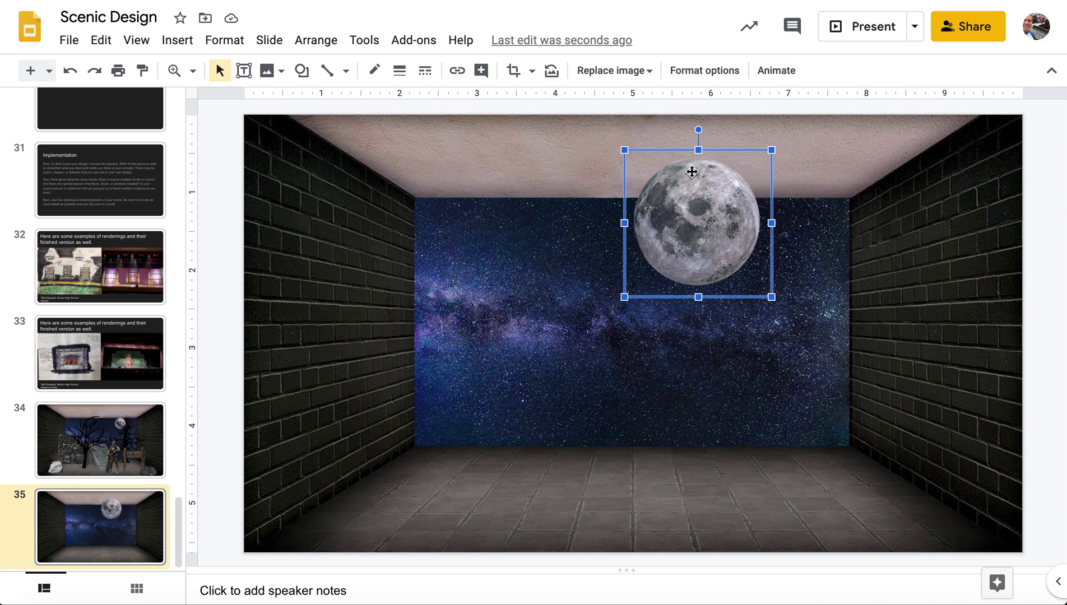
pyautogui.click(713, 184)
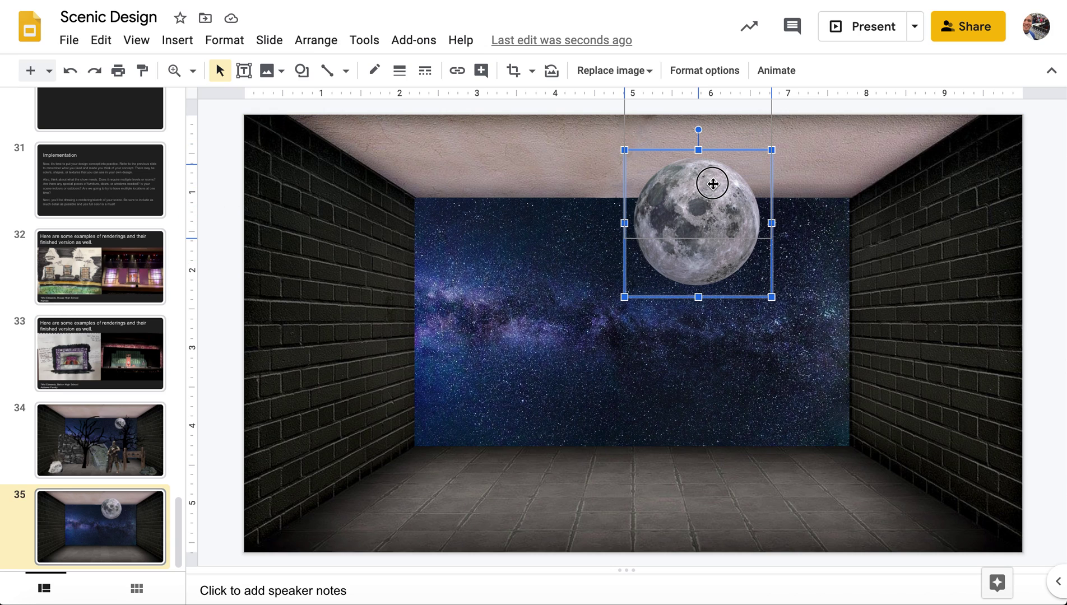
pyautogui.moveTo(713, 184); pyautogui.dragTo(713, 149)
pyautogui.moveTo(711, 206); pyautogui.dragTo(740, 266)
pyautogui.moveTo(799, 172); pyautogui.dragTo(730, 240)
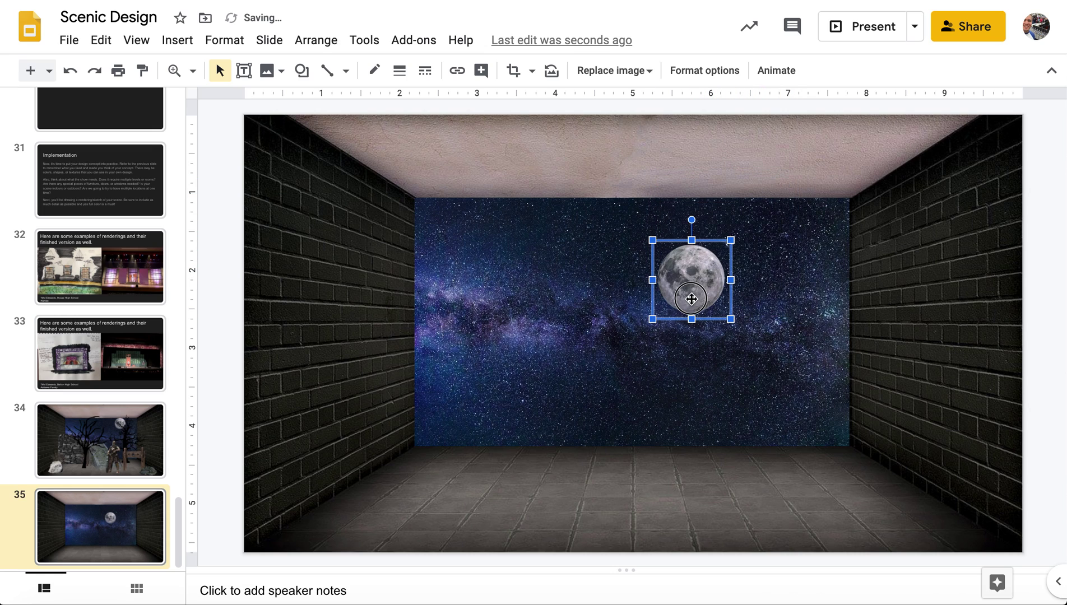
pyautogui.moveTo(691, 298); pyautogui.dragTo(715, 256)
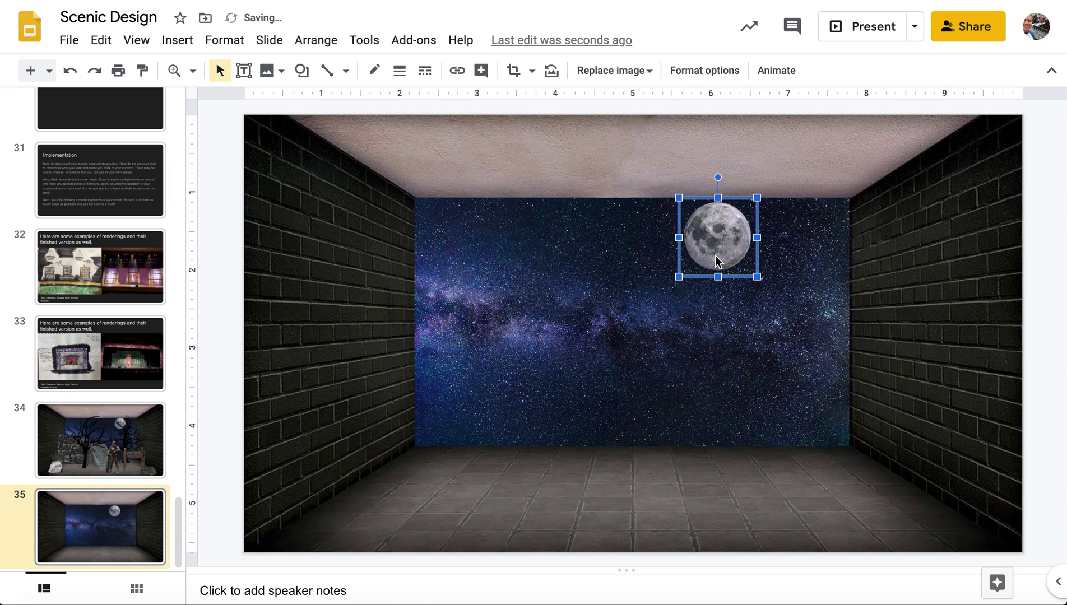
pyautogui.click(731, 369)
pyautogui.click(702, 496)
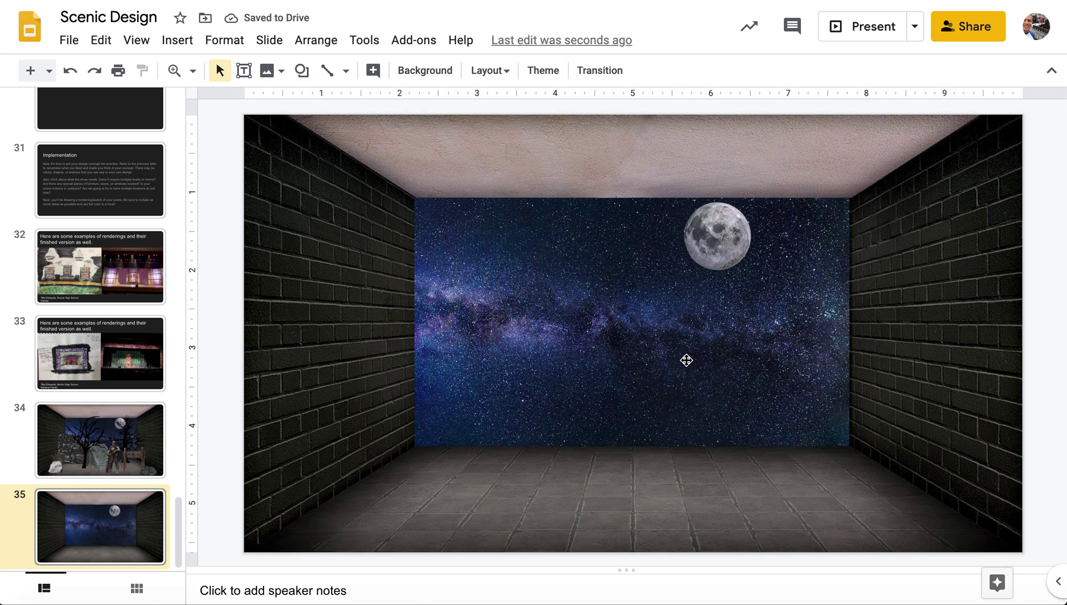
pyautogui.click(148, 440)
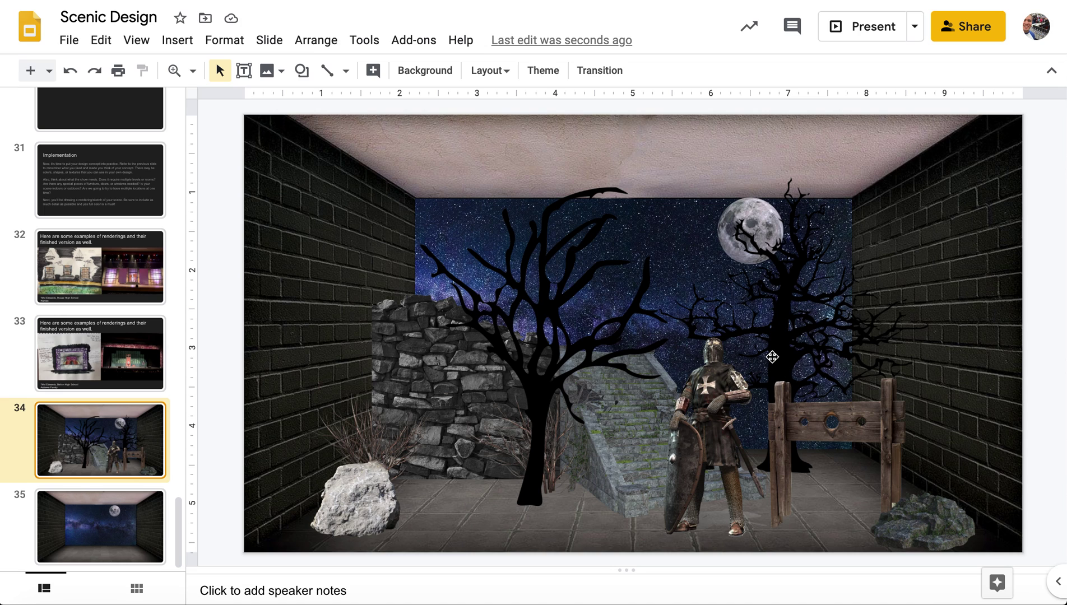
# On slide 35, insert the first bare tree from a 'creepy tree transparent background' search
pyautogui.click(87, 521)
pyautogui.click(268, 71)
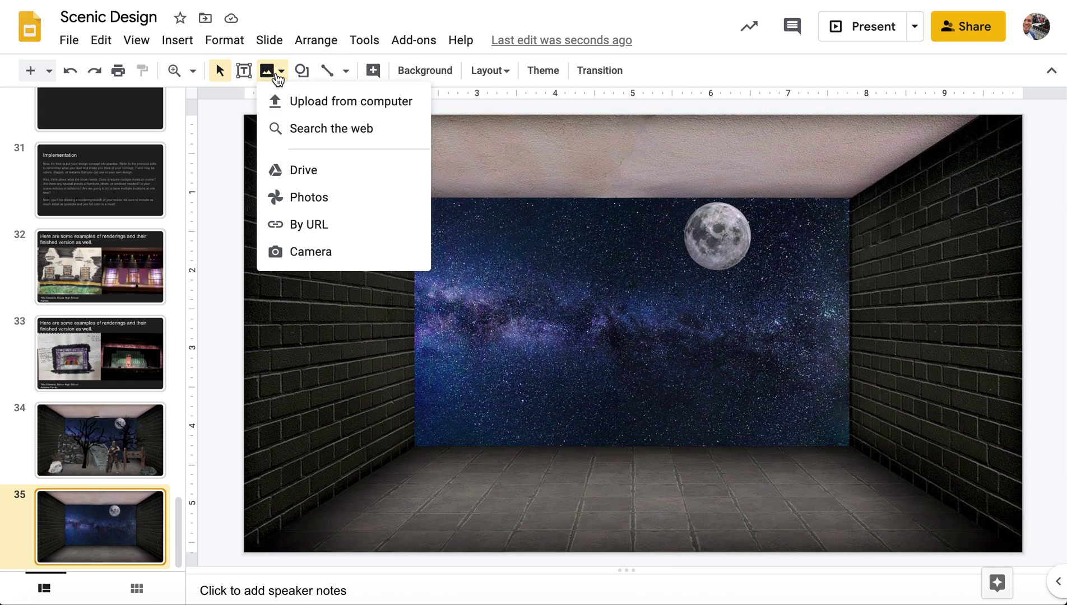
pyautogui.click(297, 132)
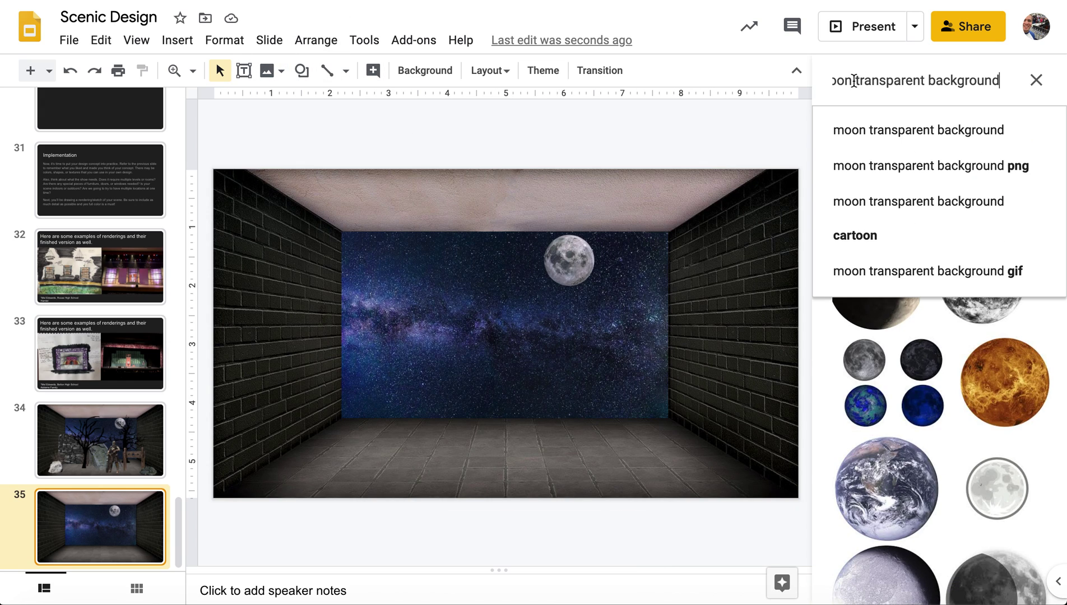
pyautogui.doubleClick(826, 80)
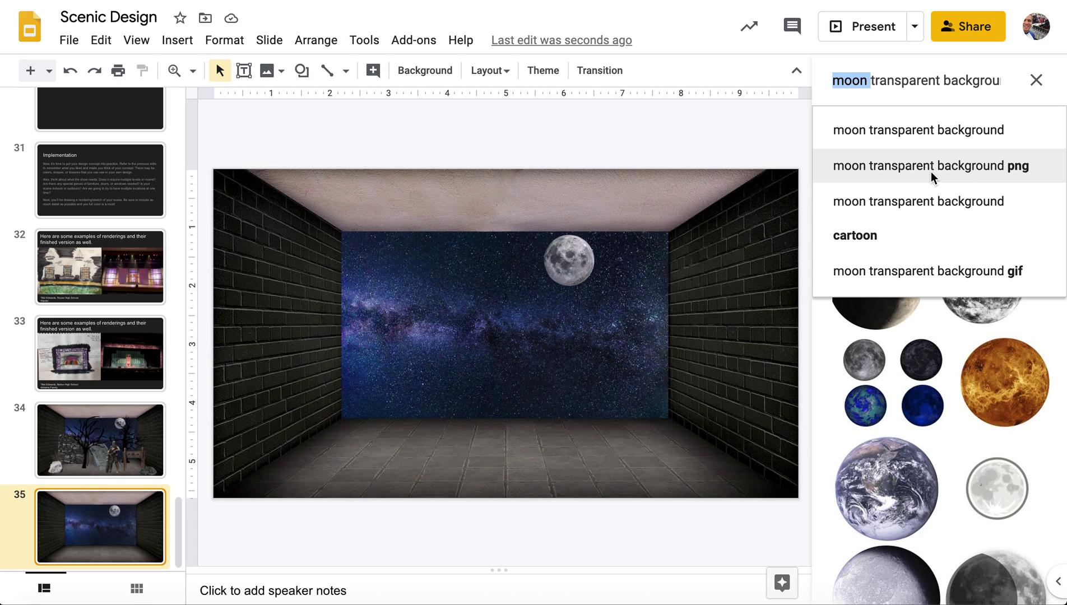
pyautogui.write('creepy tree')
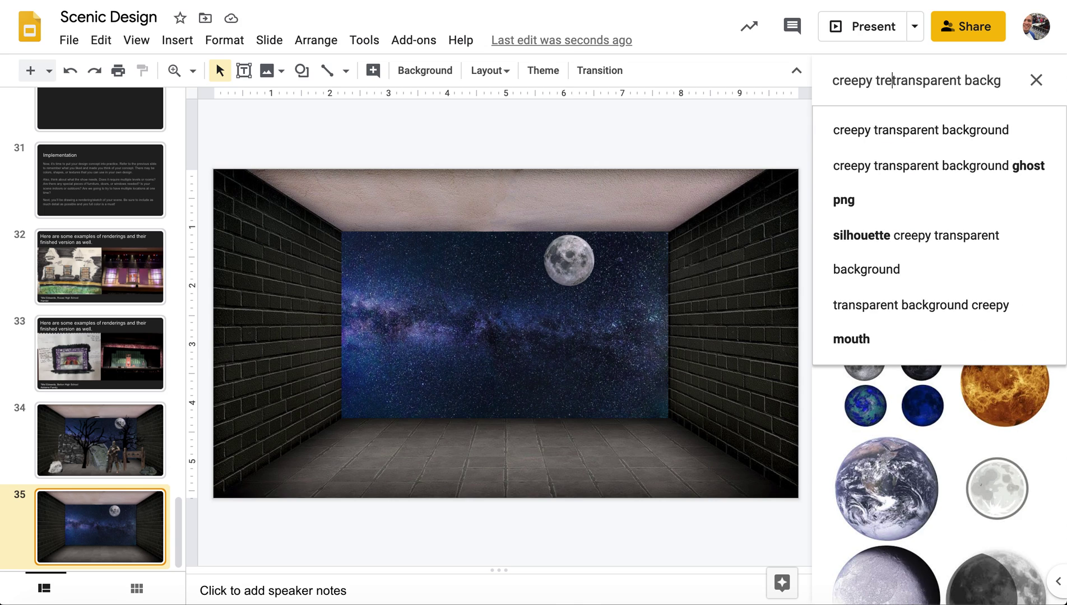
pyautogui.press('Return')
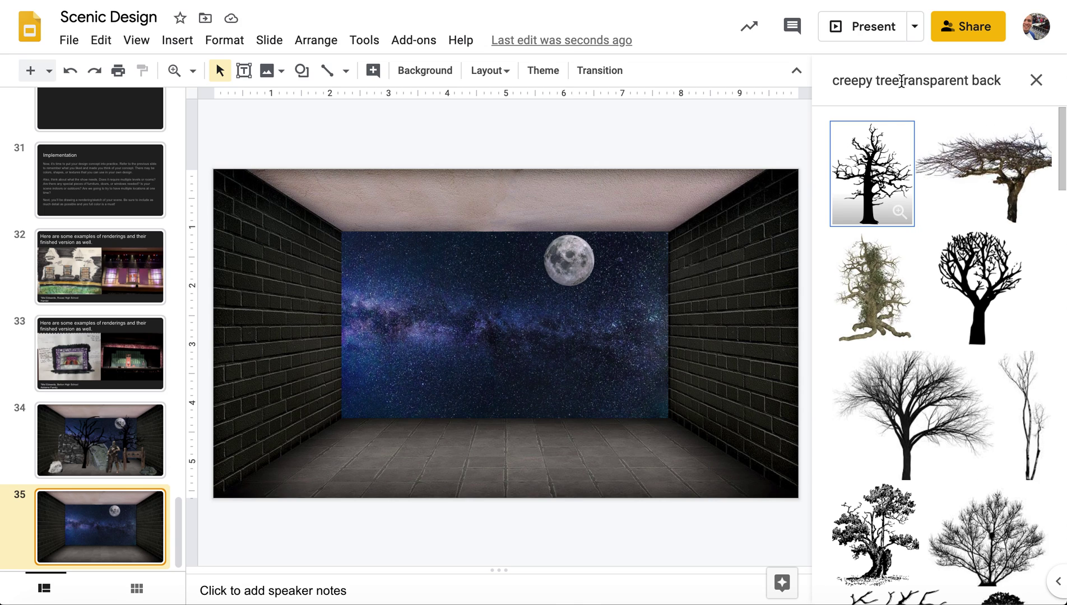
pyautogui.click(879, 182)
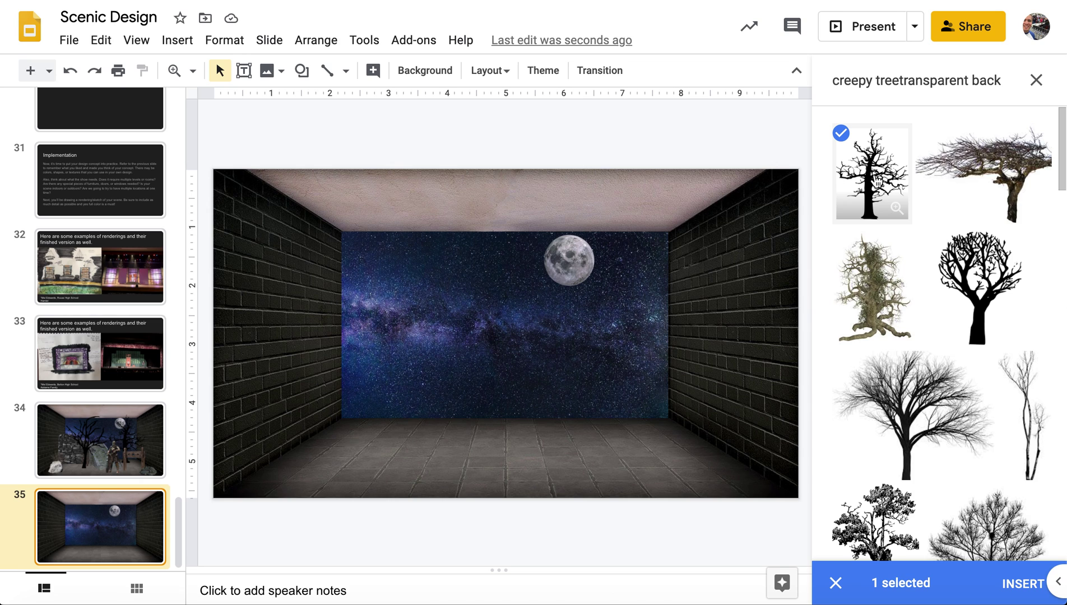
pyautogui.click(1021, 582)
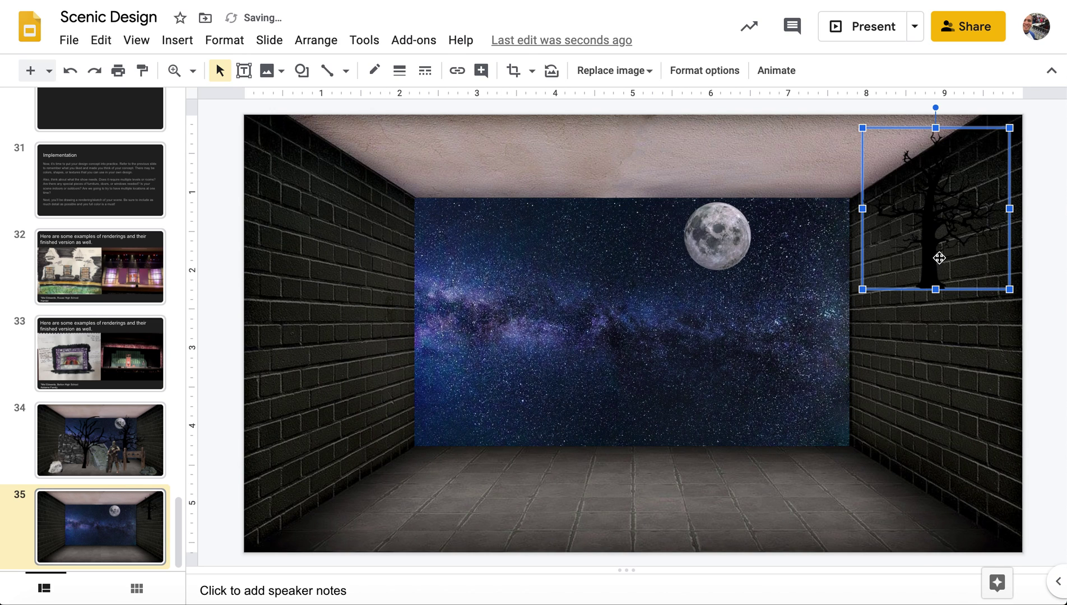
# Move the tree to the right of the back wall and enlarge it until branches reach the moon
pyautogui.moveTo(939, 258); pyautogui.dragTo(763, 464)
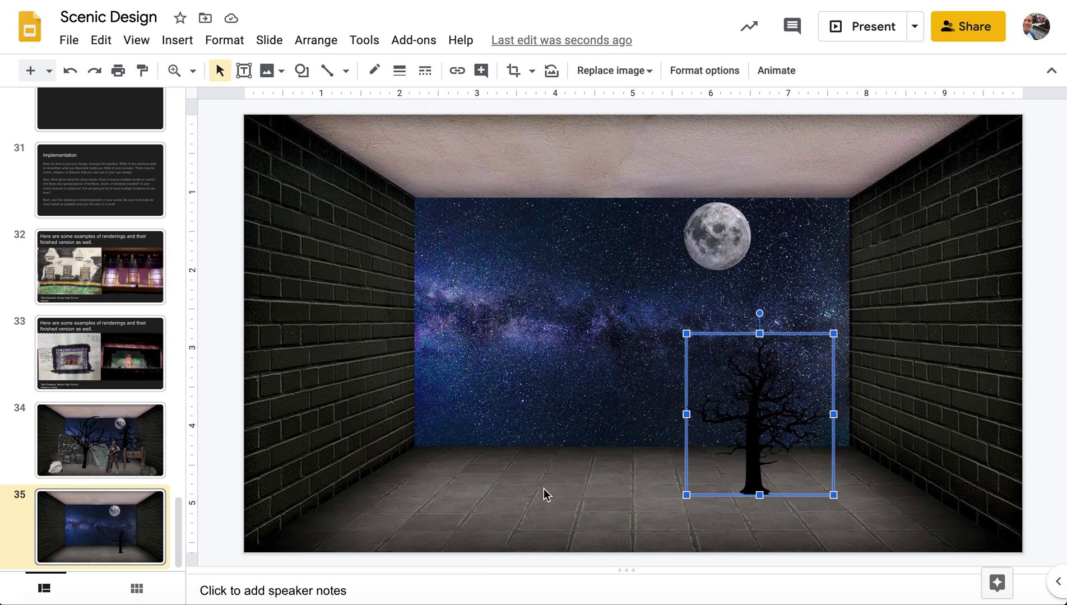
pyautogui.moveTo(760, 469)
pyautogui.mouseDown()
pyautogui.moveTo(778, 443)
pyautogui.moveTo(776, 455)
pyautogui.mouseUp()
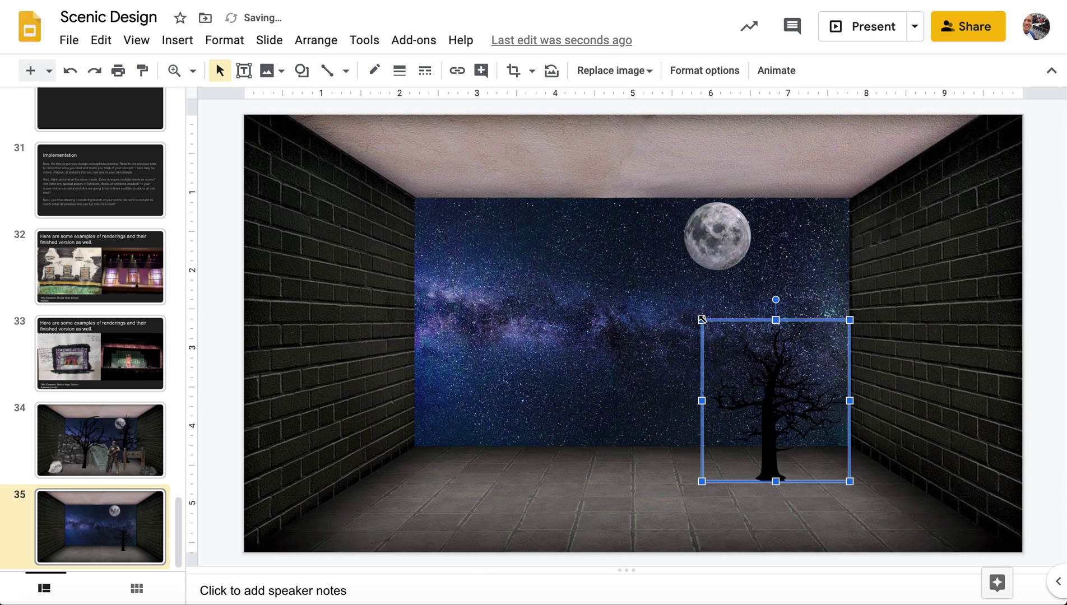
pyautogui.moveTo(702, 320); pyautogui.dragTo(627, 237)
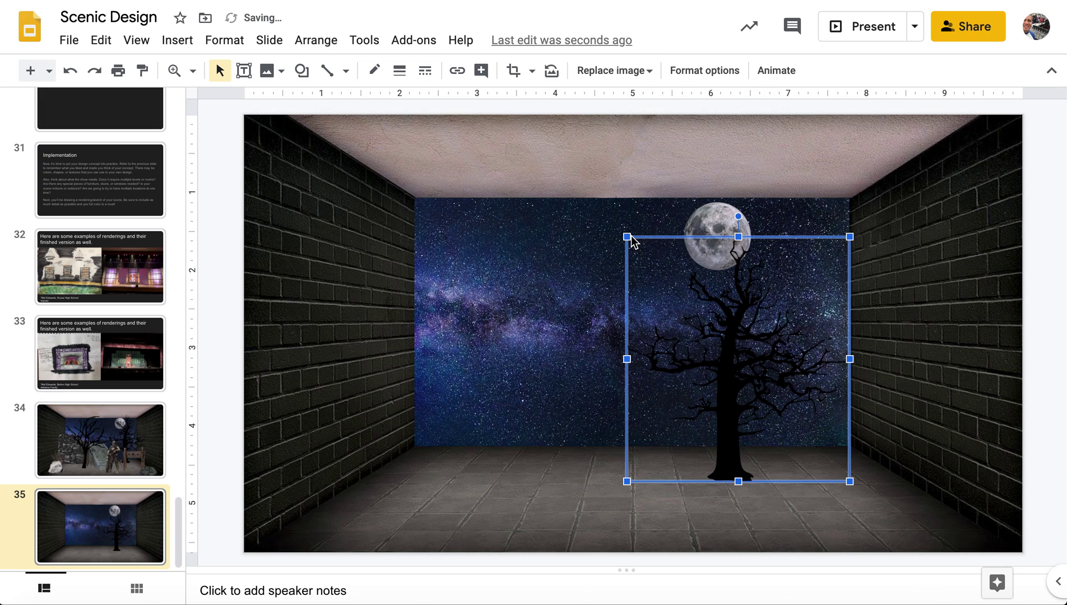
pyautogui.moveTo(722, 373); pyautogui.dragTo(754, 396)
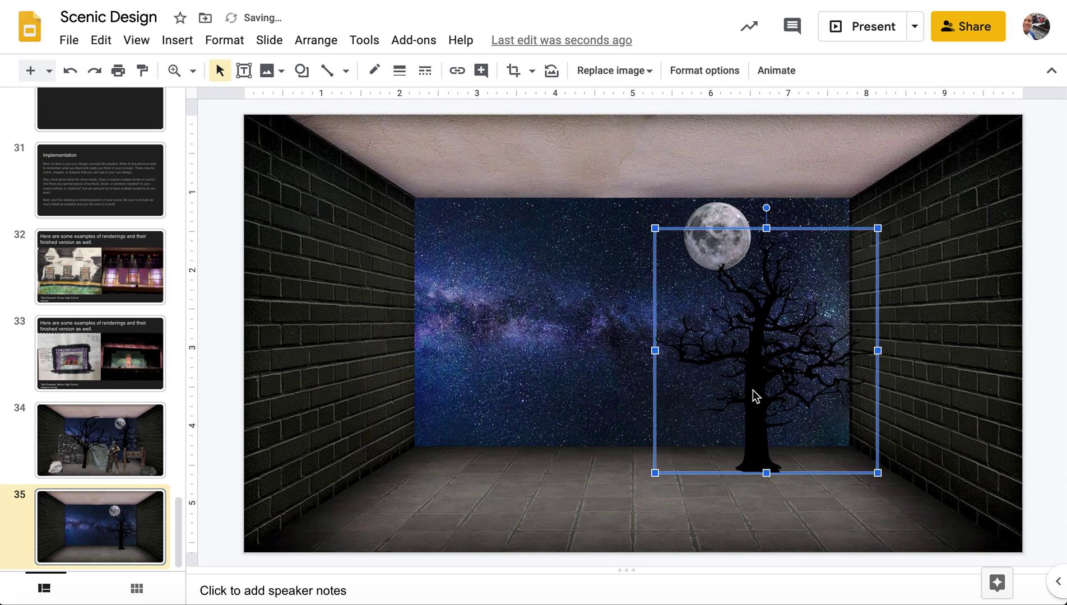
pyautogui.moveTo(655, 228); pyautogui.dragTo(631, 205)
pyautogui.moveTo(752, 381); pyautogui.dragTo(769, 384)
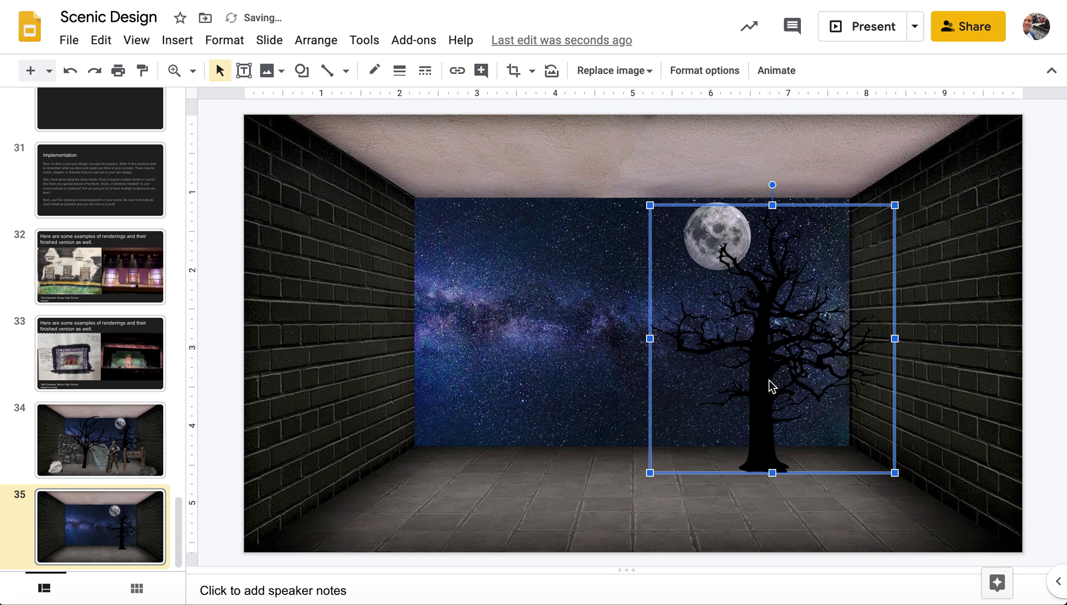
pyautogui.moveTo(649, 205)
pyautogui.mouseDown()
pyautogui.moveTo(628, 186)
pyautogui.moveTo(644, 198)
pyautogui.mouseUp()
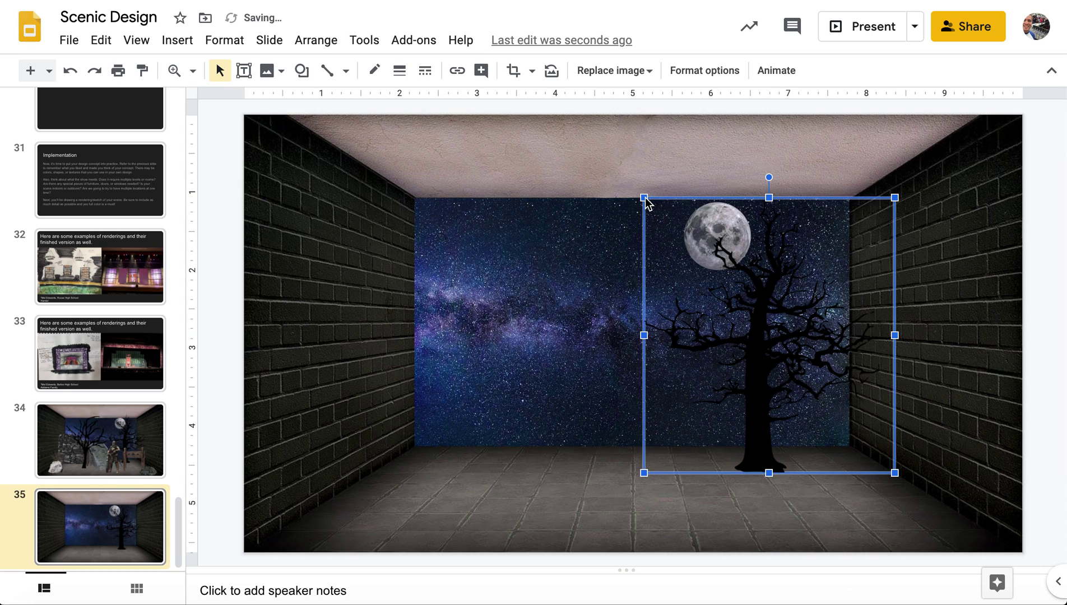
pyautogui.click(695, 514)
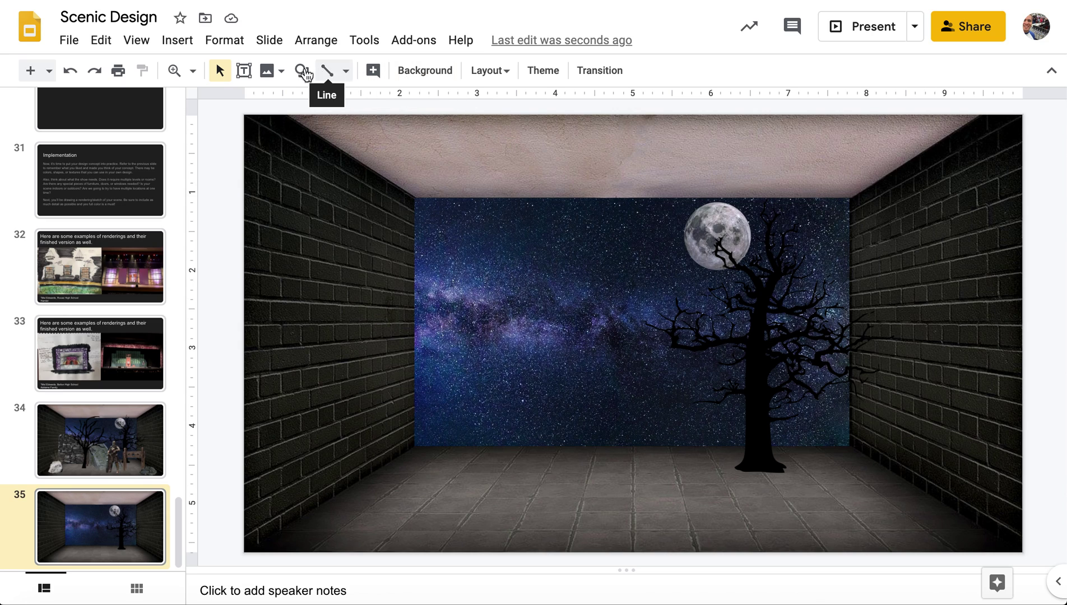
pyautogui.click(280, 71)
# Insert a black dead-tree silhouette from a 'dead tree transparent background' web image search
pyautogui.click(302, 128)
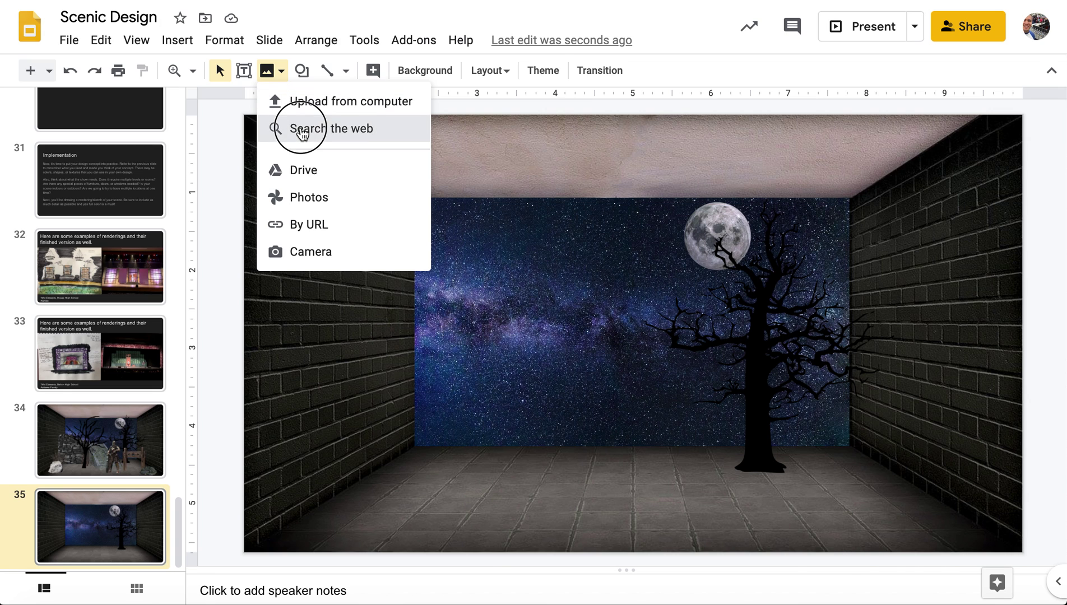
pyautogui.scroll(-15, 1003, 397)
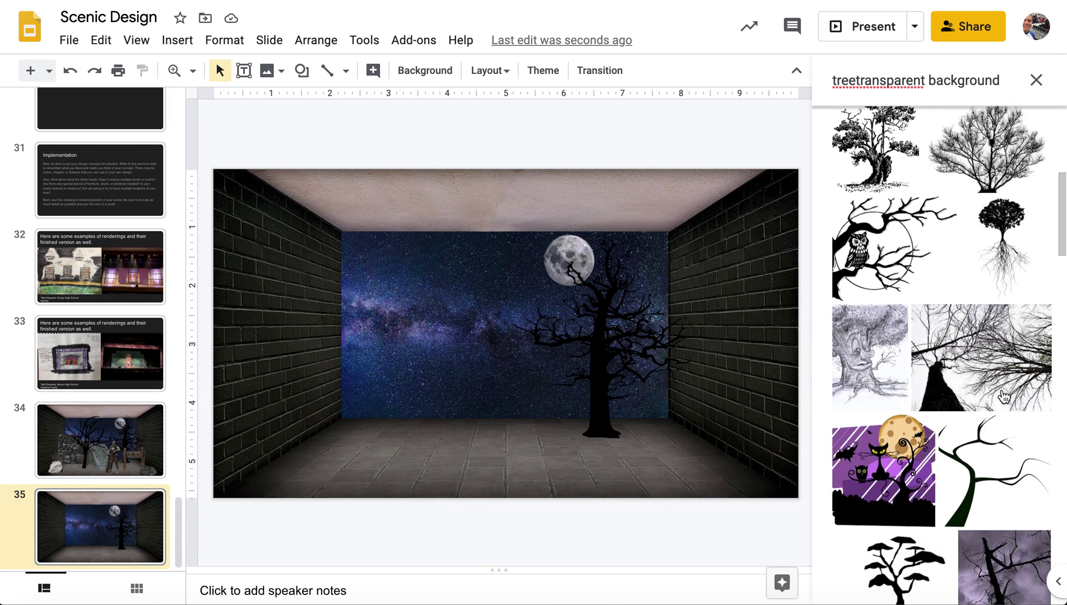
pyautogui.scroll(15, 1000, 397)
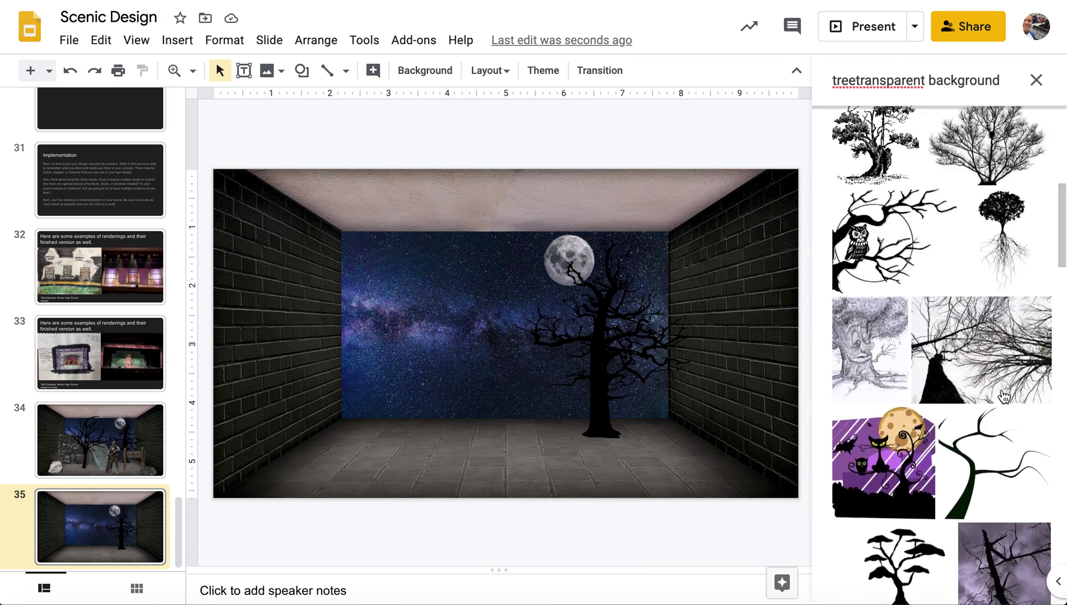
pyautogui.click(855, 82)
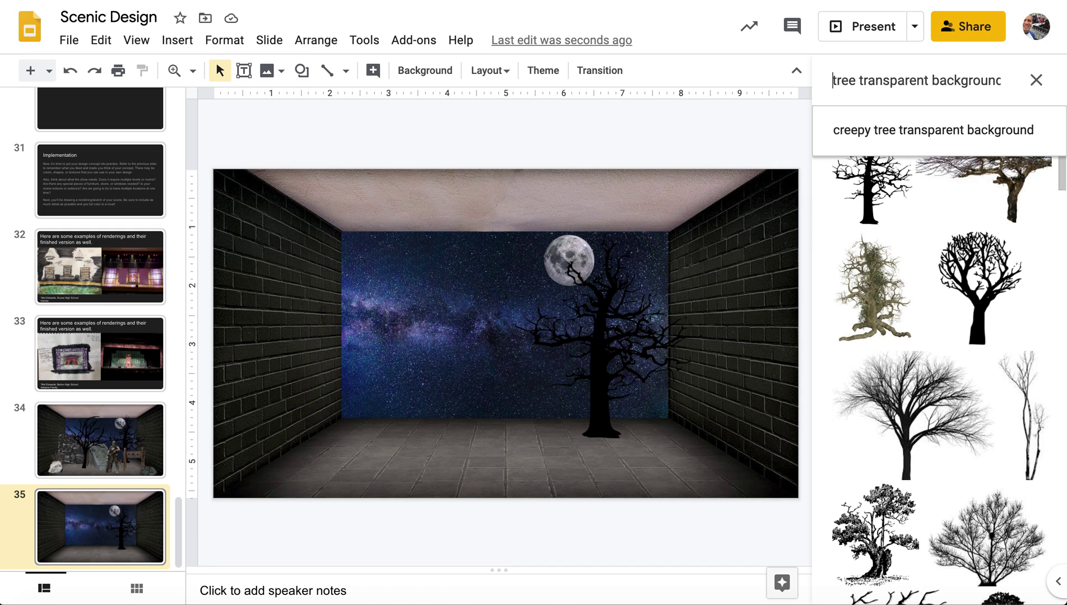
pyautogui.write('creepy')
pyautogui.press('BackSpace')
pyautogui.press('BackSpace')
pyautogui.press('BackSpace')
pyautogui.press('BackSpace')
pyautogui.press('BackSpace')
pyautogui.press('BackSpace')
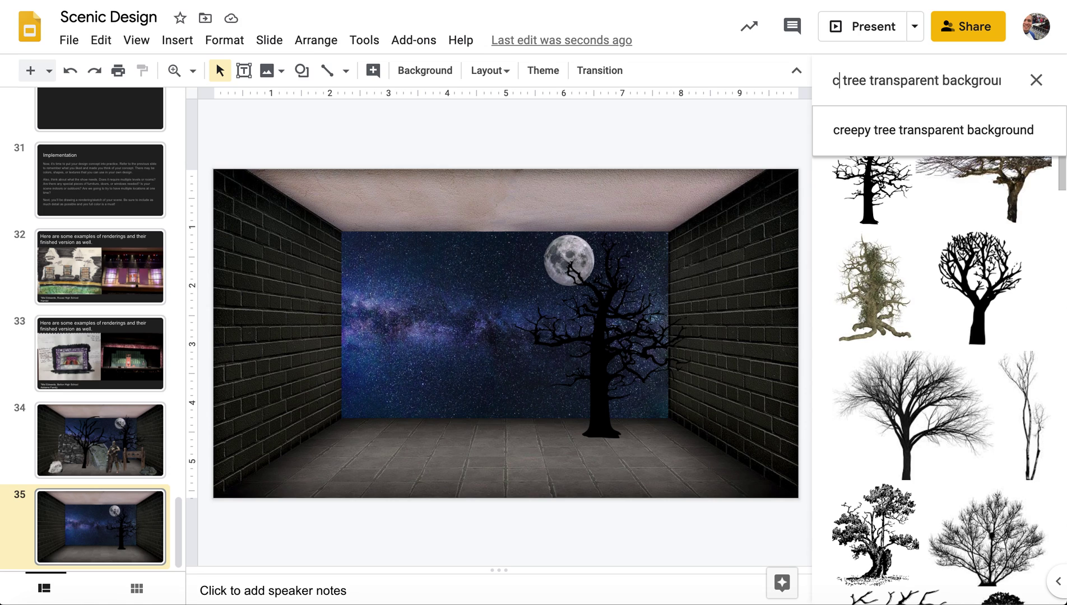
pyautogui.write('dead')
pyautogui.press('Return')
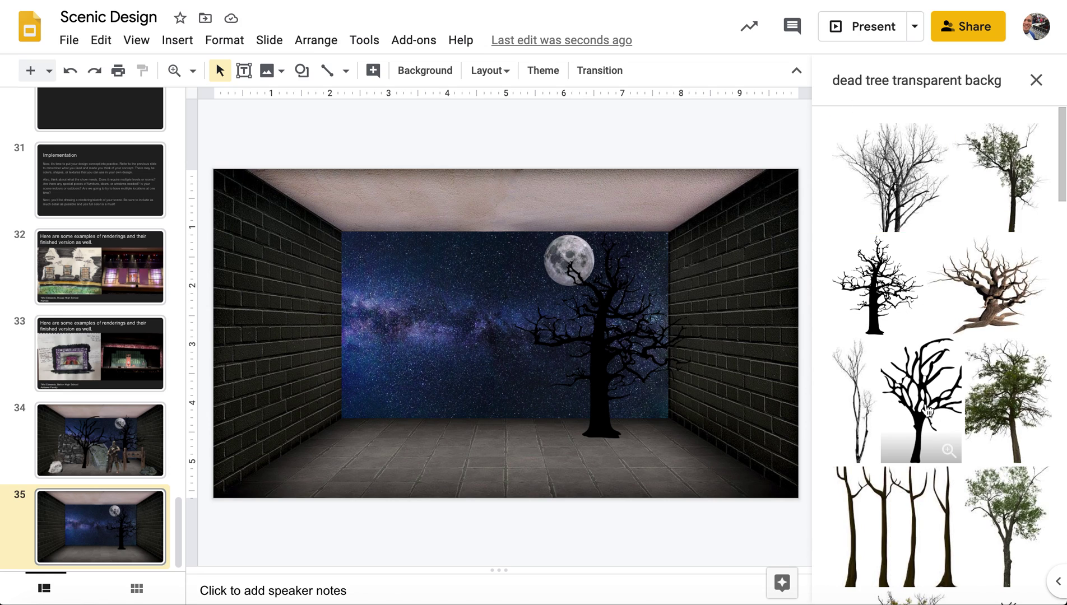
pyautogui.click(911, 419)
pyautogui.click(1027, 583)
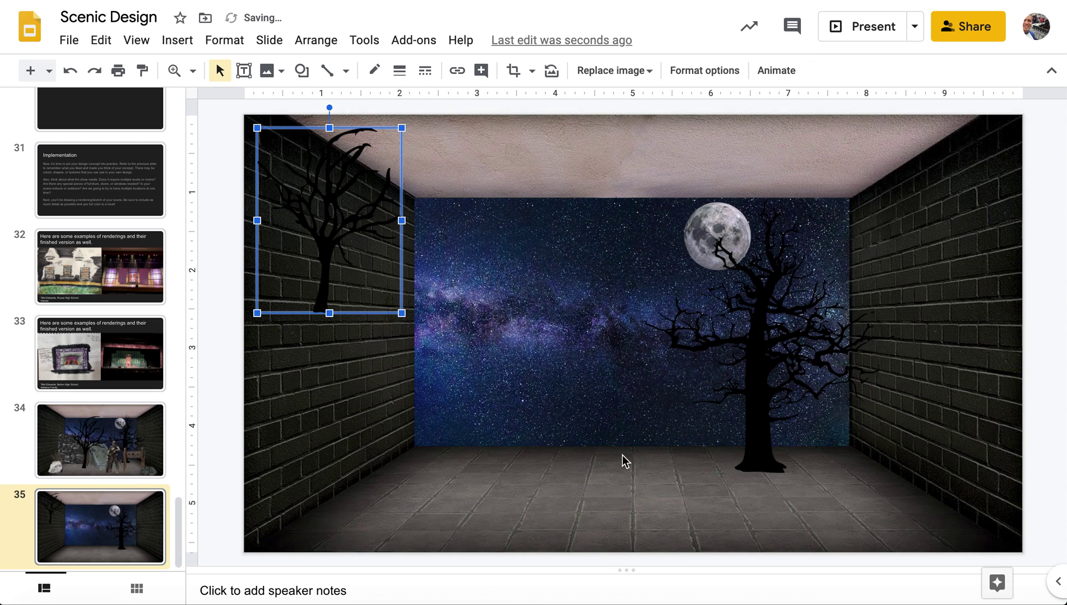
# Move the new tree left of centre on the stage floor and enlarge it
pyautogui.moveTo(335, 273); pyautogui.dragTo(572, 458)
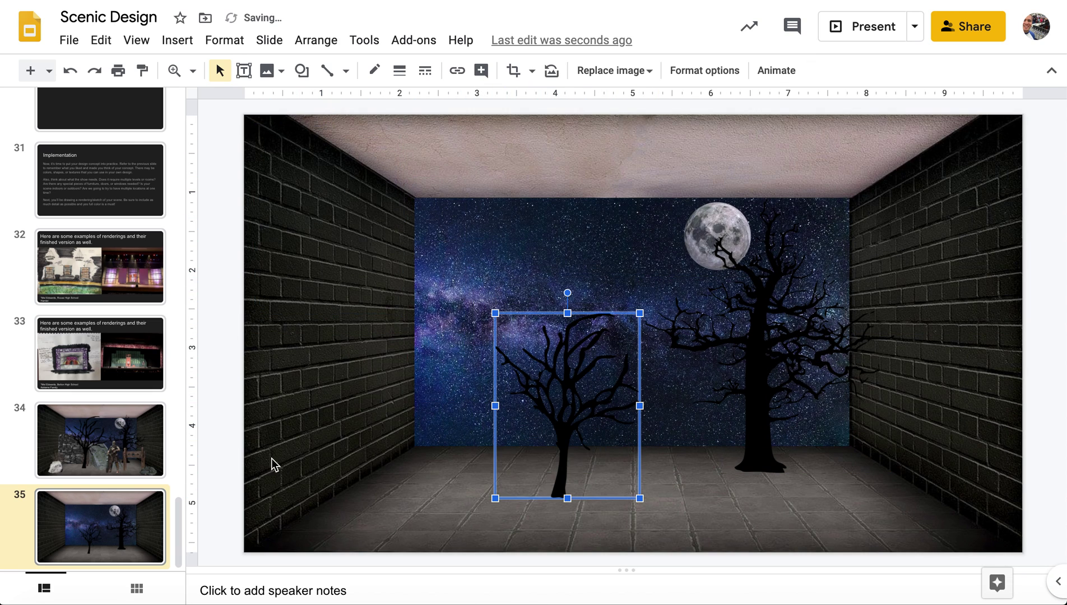
pyautogui.click(74, 451)
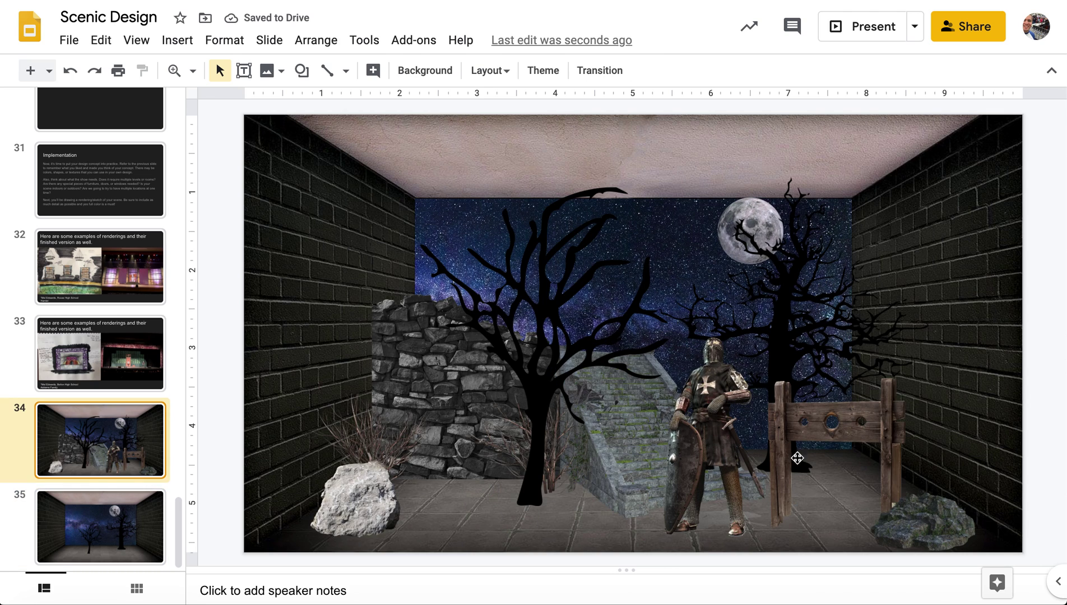
pyautogui.click(96, 510)
pyautogui.click(530, 474)
pyautogui.moveTo(529, 474); pyautogui.dragTo(507, 491)
pyautogui.moveTo(585, 326); pyautogui.dragTo(589, 213)
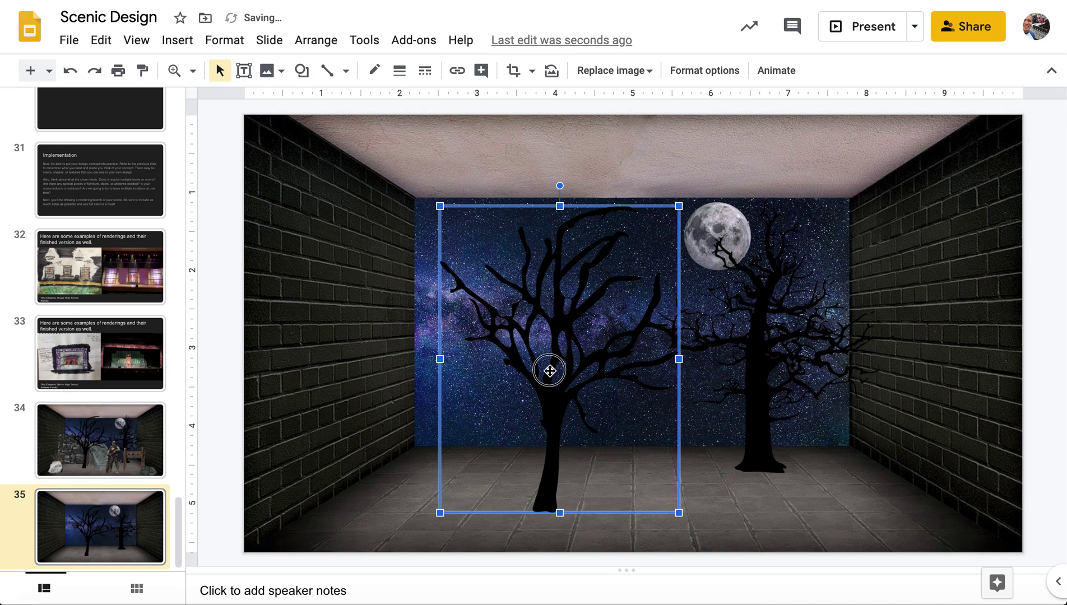
pyautogui.moveTo(551, 369); pyautogui.dragTo(534, 387)
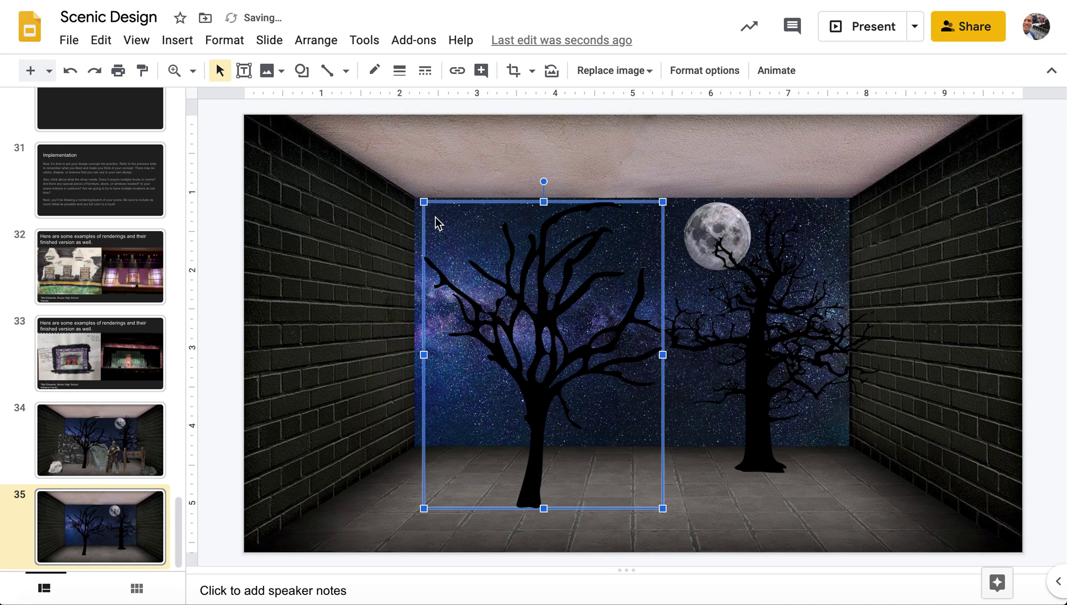
pyautogui.moveTo(424, 201); pyautogui.dragTo(420, 198)
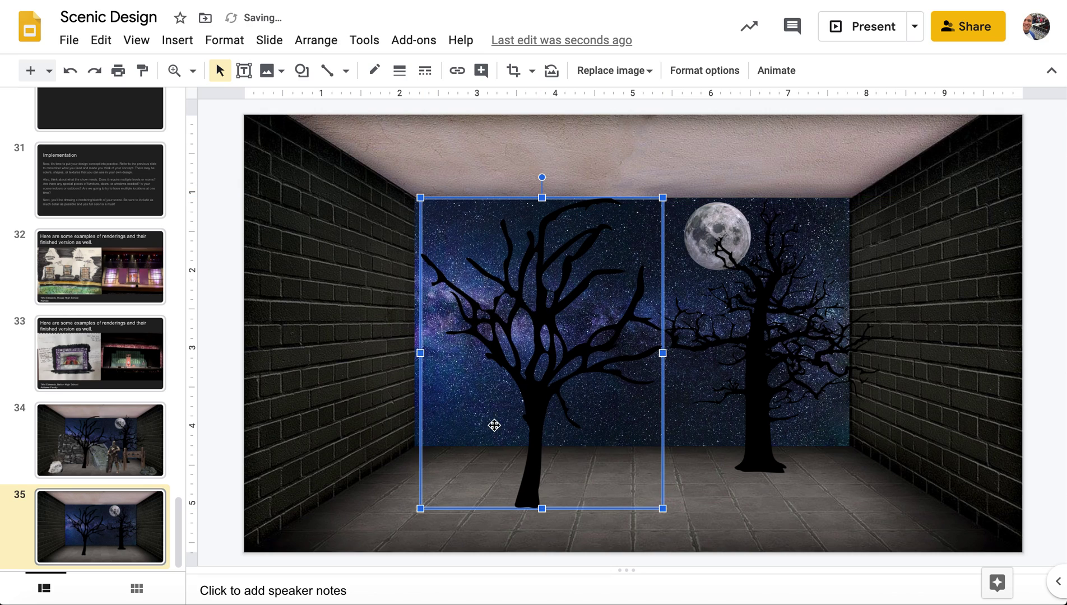
pyautogui.click(729, 506)
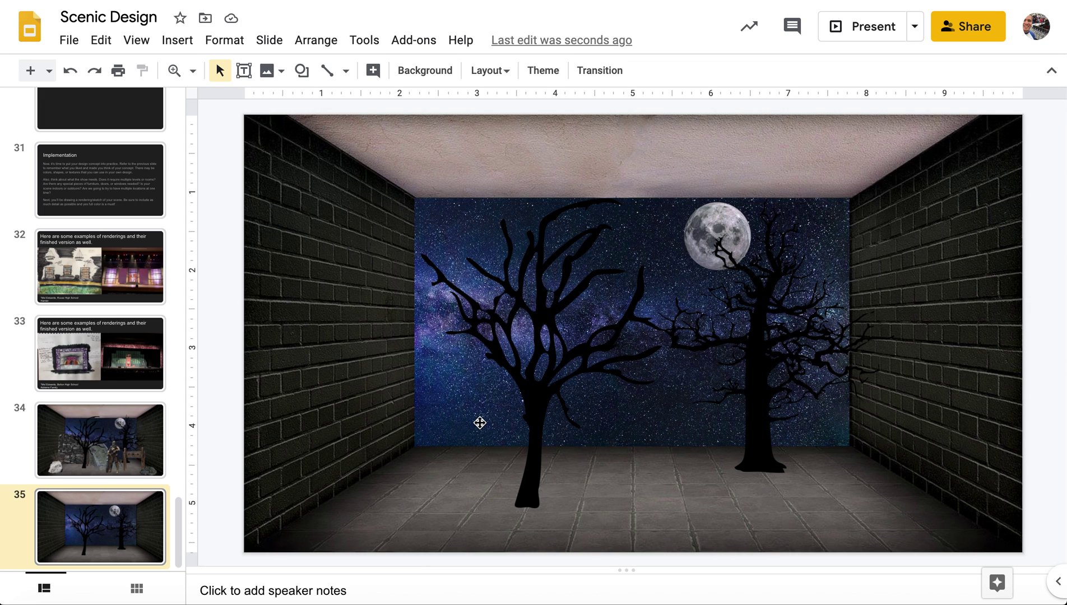
# Insert a mossy stone staircase from a 'stair unit transparent background' web image search
pyautogui.click(270, 70)
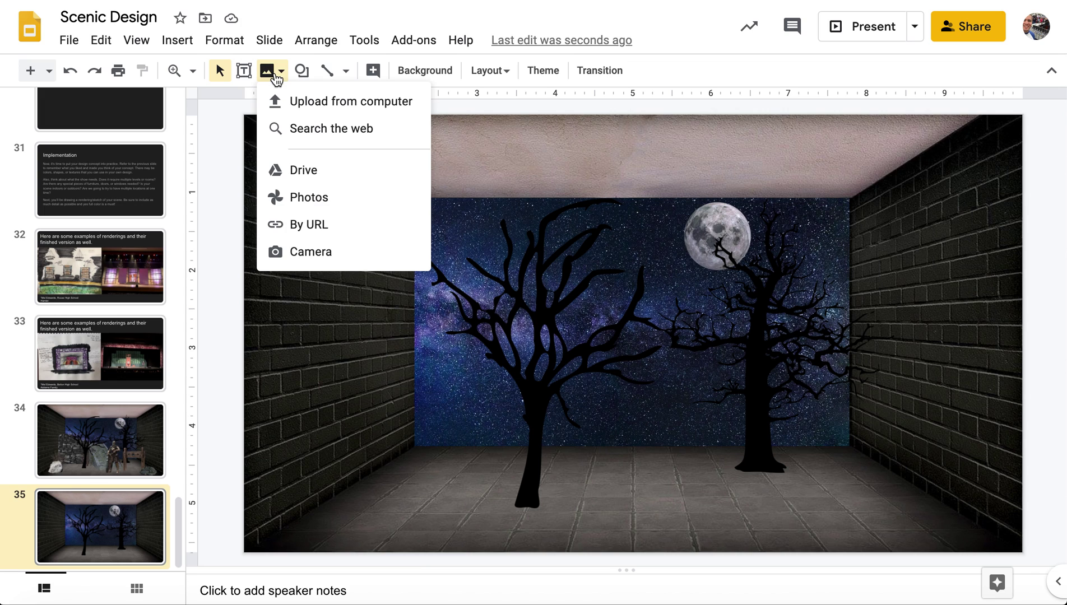
pyautogui.click(288, 128)
pyautogui.click(900, 102)
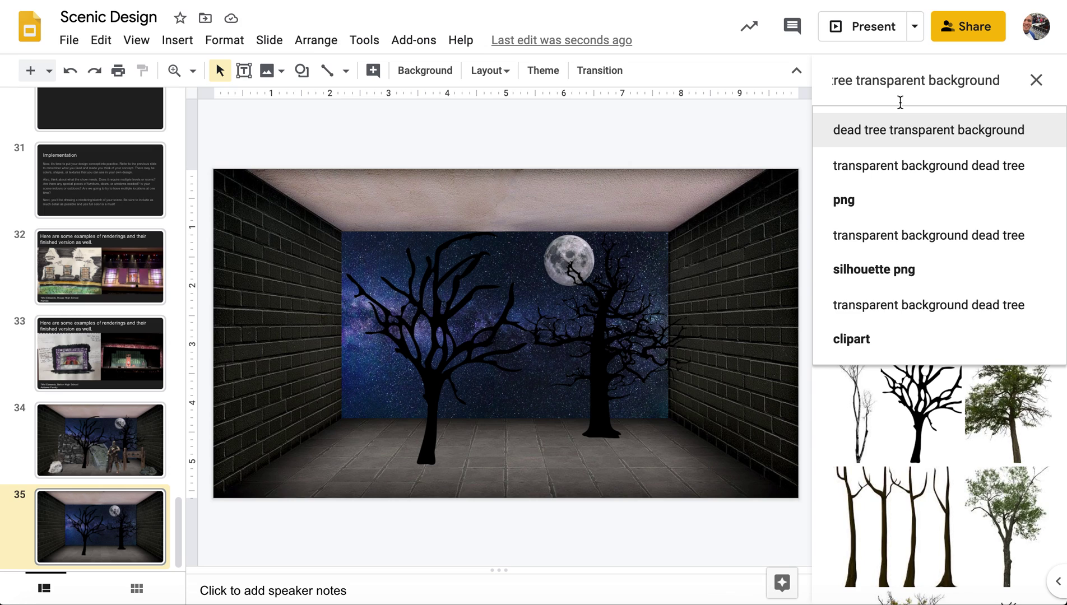
pyautogui.moveTo(852, 81); pyautogui.dragTo(767, 93)
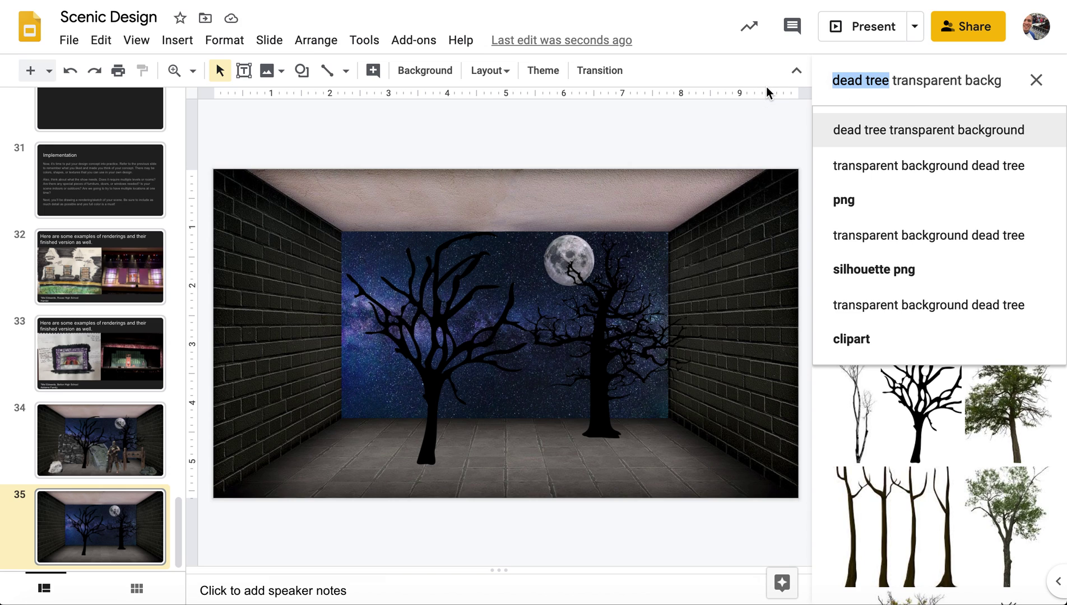
pyautogui.write('stair unit')
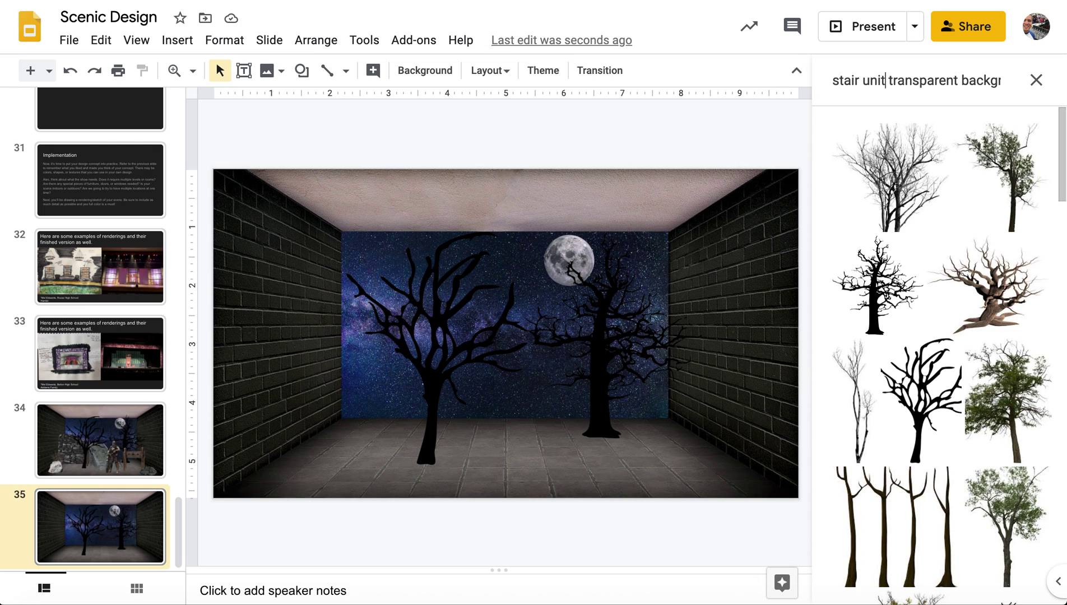
pyautogui.press('Return')
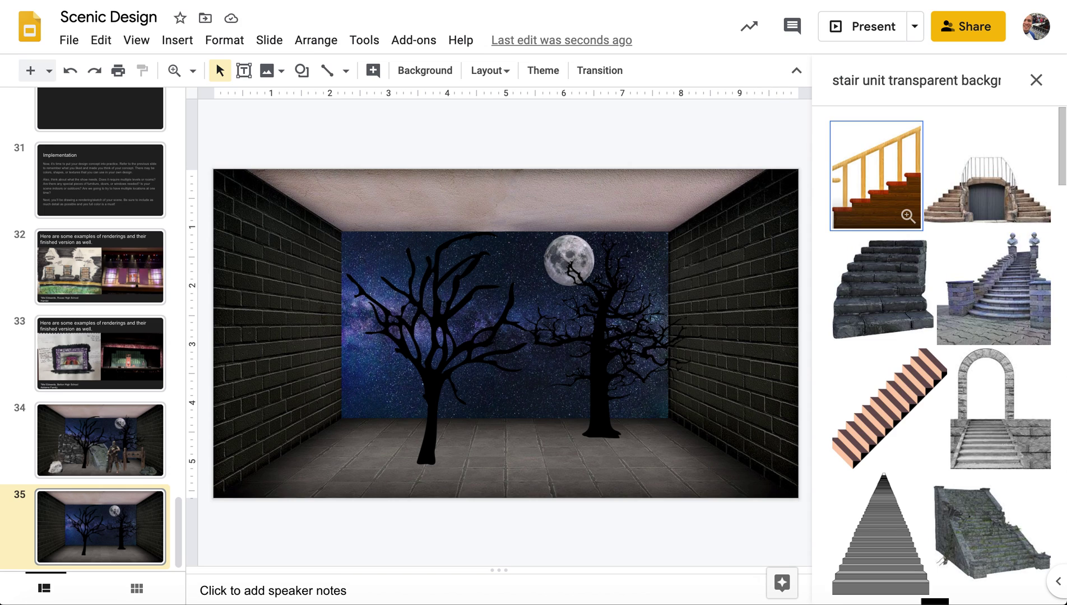
pyautogui.click(988, 517)
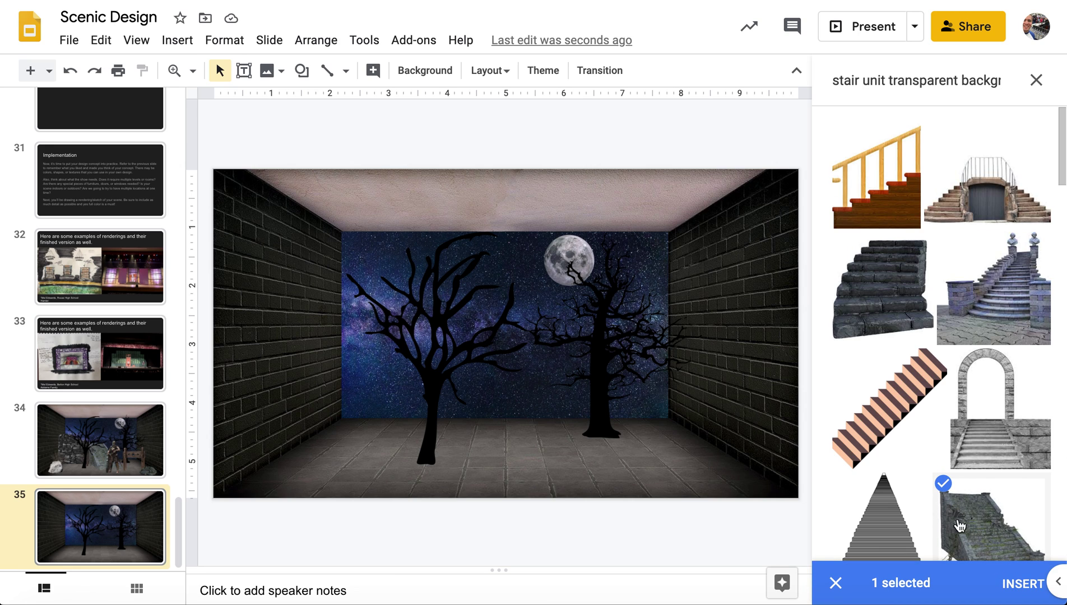
pyautogui.click(1022, 583)
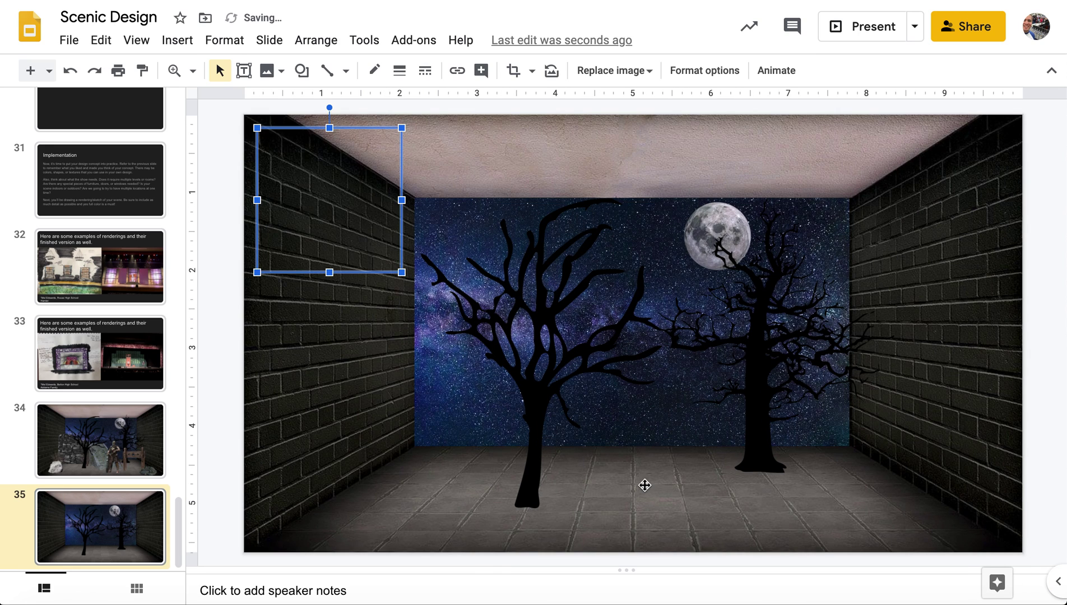
# Place the staircase on the floor between the two trees and enlarge it
pyautogui.moveTo(320, 219); pyautogui.dragTo(665, 495)
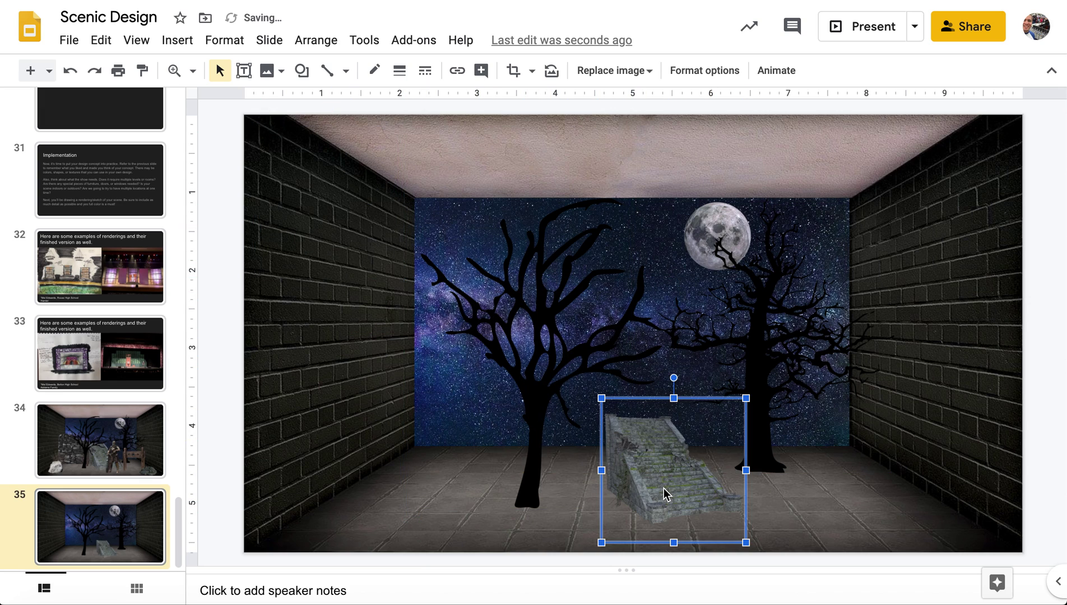
pyautogui.moveTo(598, 398); pyautogui.dragTo(525, 371)
pyautogui.moveTo(612, 454); pyautogui.dragTo(636, 466)
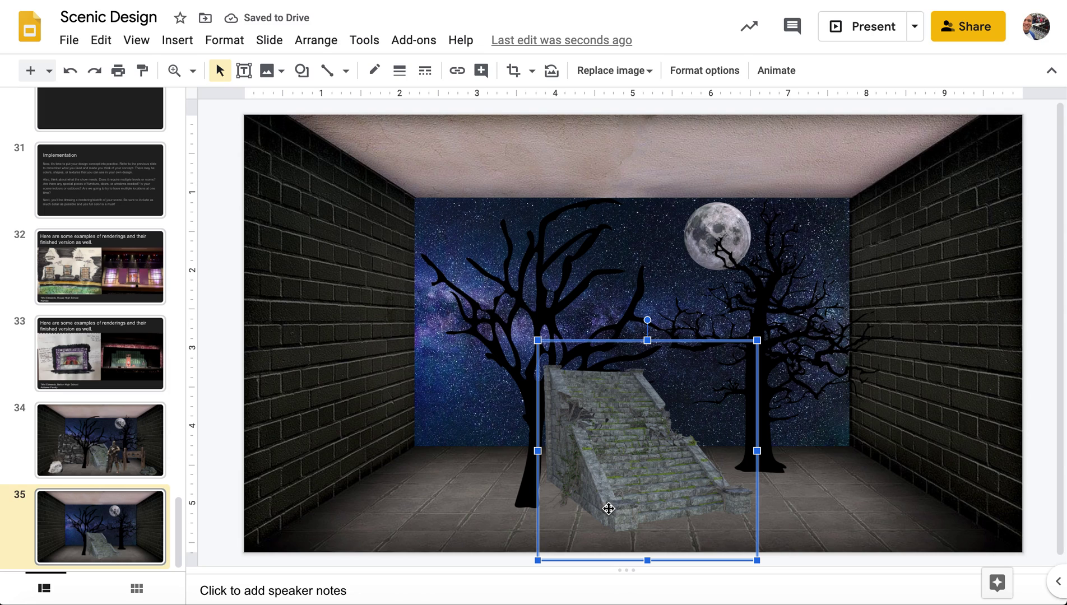
pyautogui.click(471, 492)
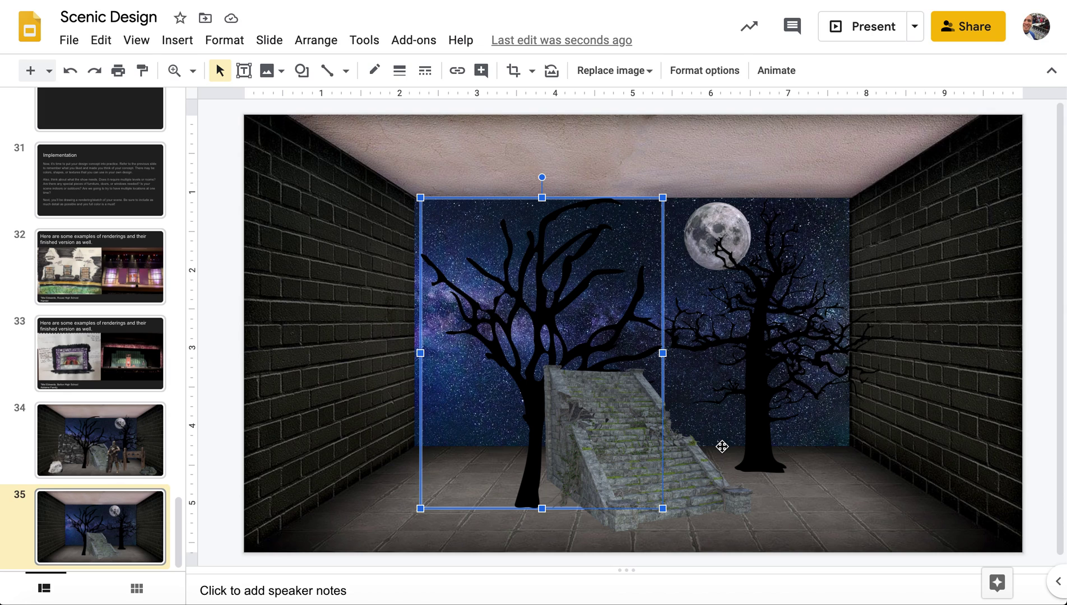
# Send the staircase backward so it sits behind the left bare tree
pyautogui.click(708, 490)
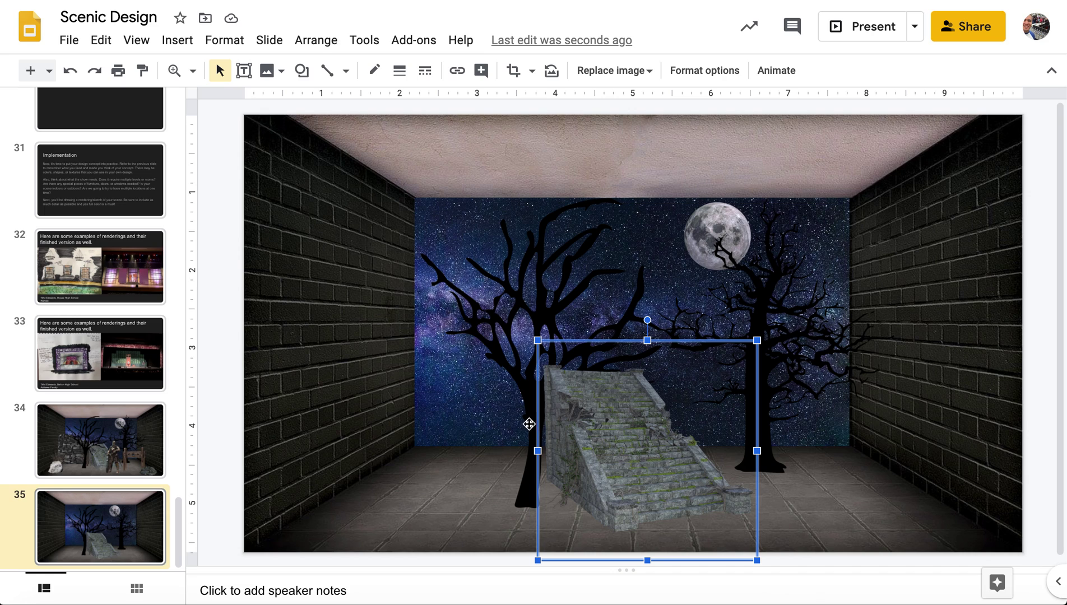
pyautogui.rightClick(630, 443)
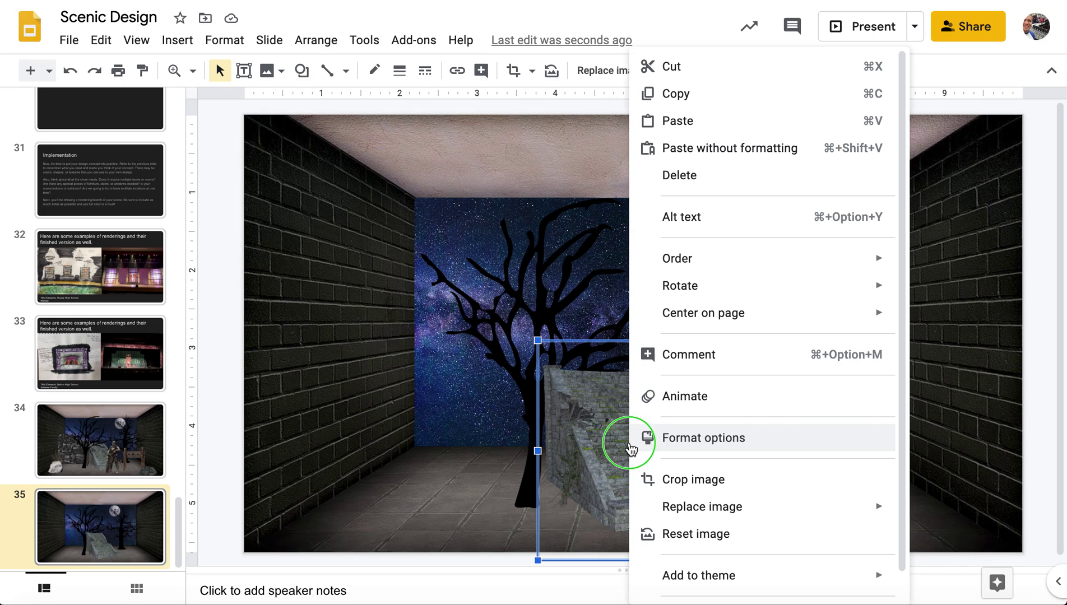
pyautogui.moveTo(724, 270)
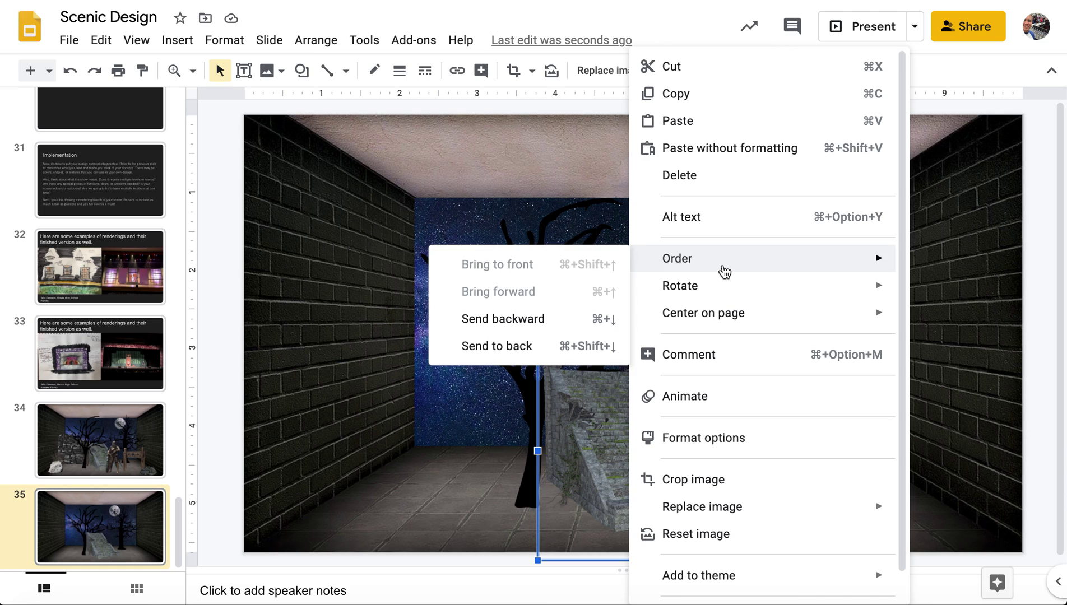
pyautogui.click(598, 328)
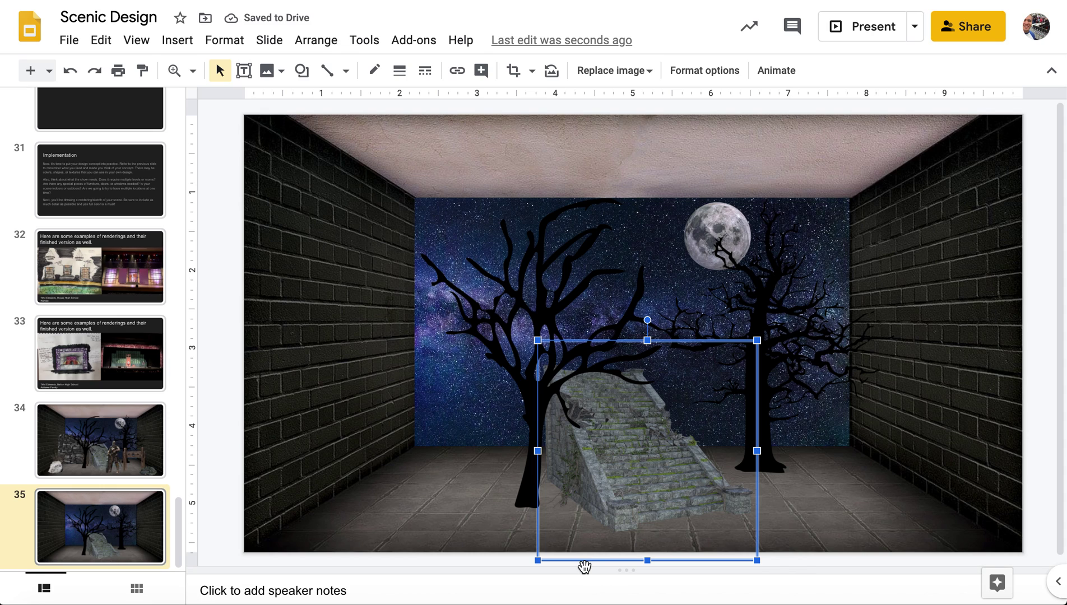
pyautogui.click(448, 509)
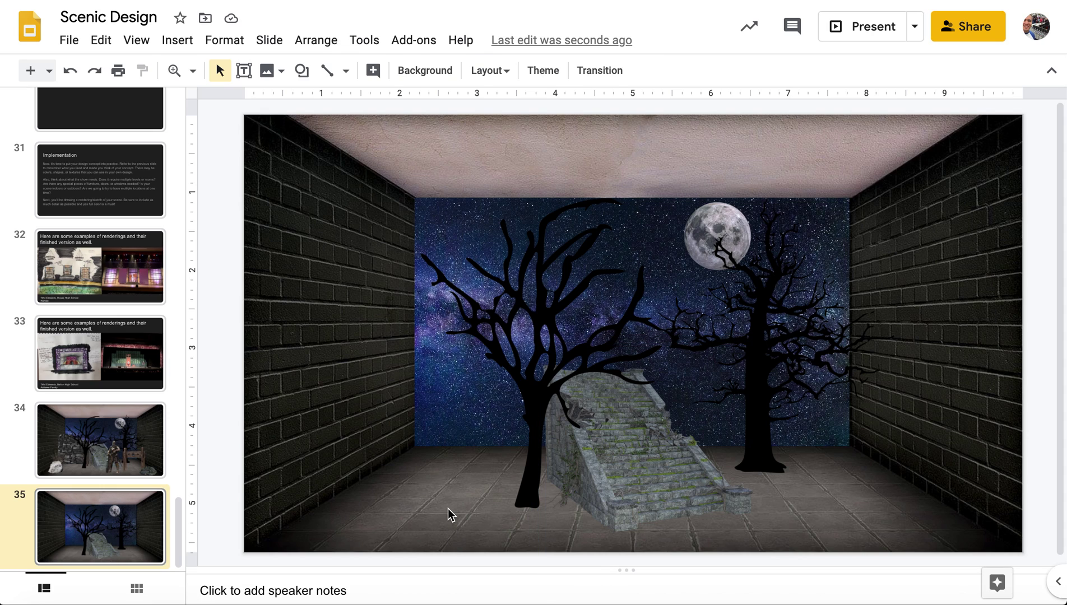
pyautogui.click(271, 80)
# Insert the colourful rock wall image from a 'rock wall transparent background' web search
pyautogui.click(306, 128)
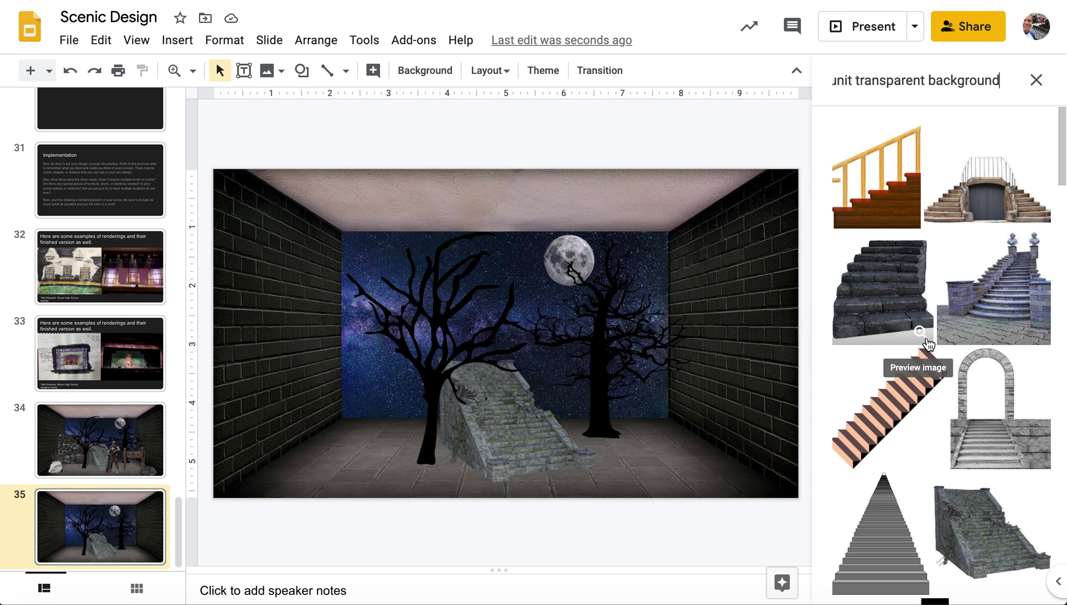
pyautogui.moveTo(853, 78); pyautogui.dragTo(802, 67)
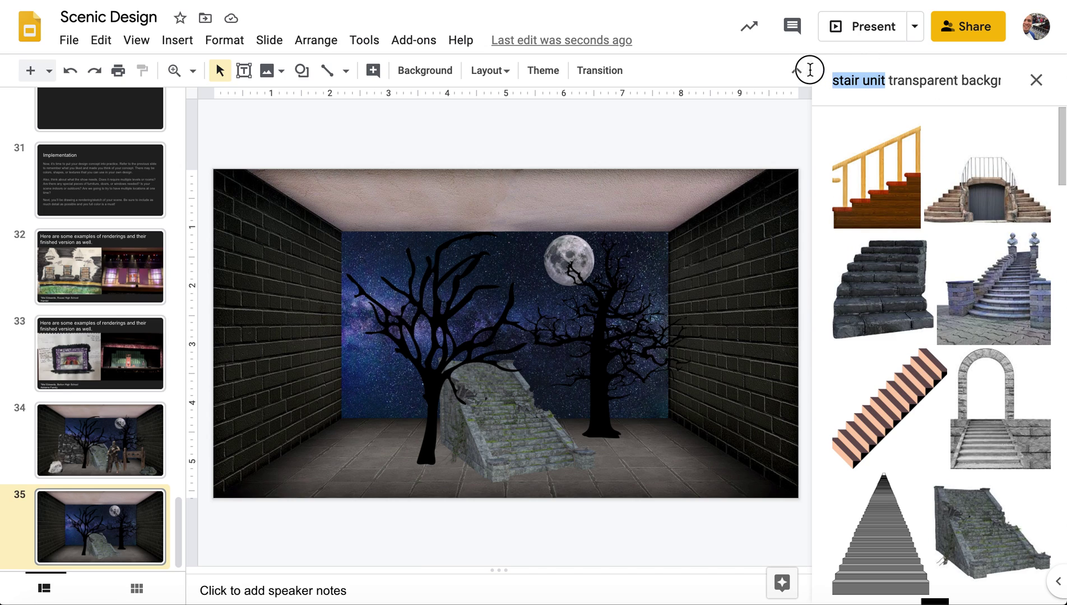
pyautogui.write('rock')
pyautogui.write(' wall')
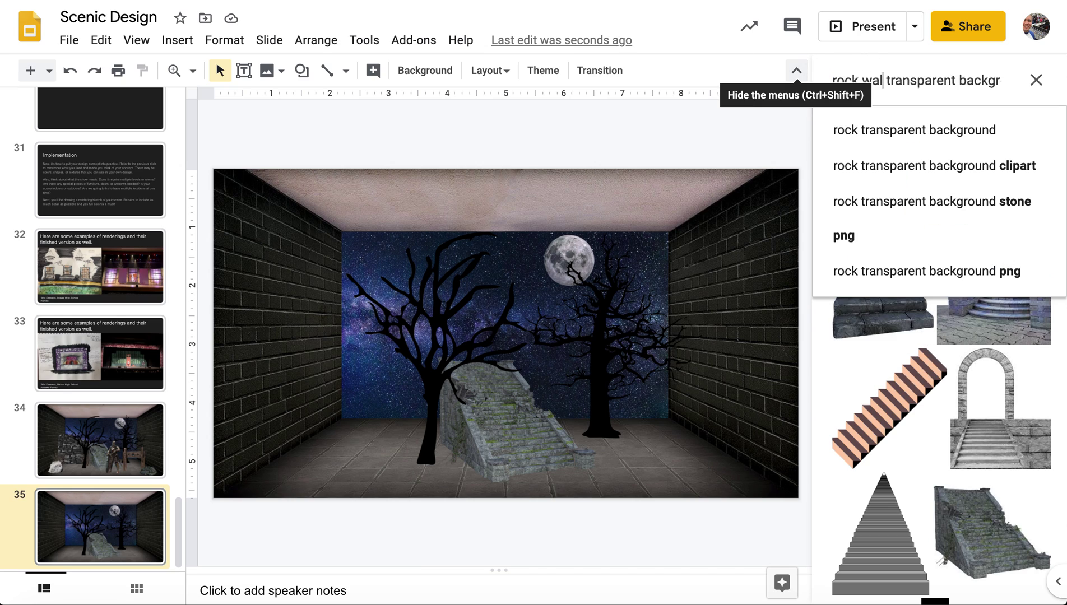
pyautogui.press('Return')
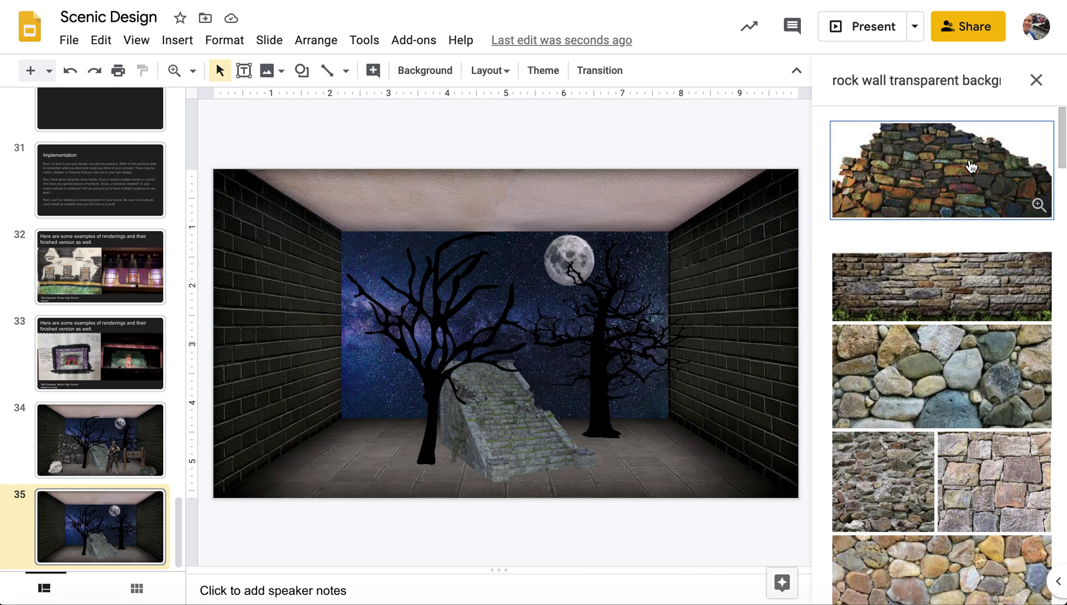
pyautogui.click(947, 170)
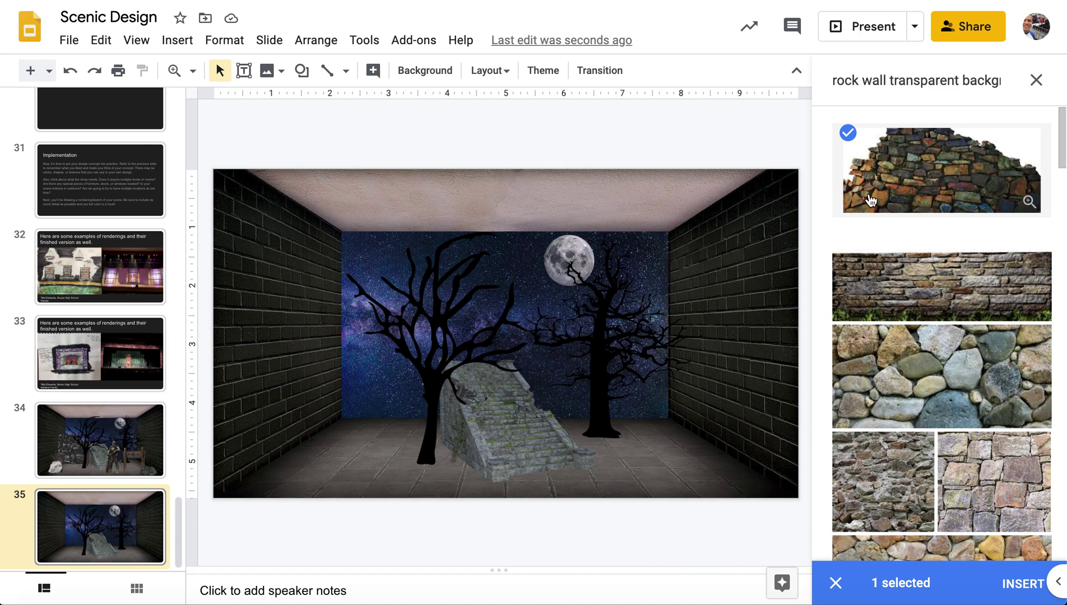
pyautogui.click(1023, 585)
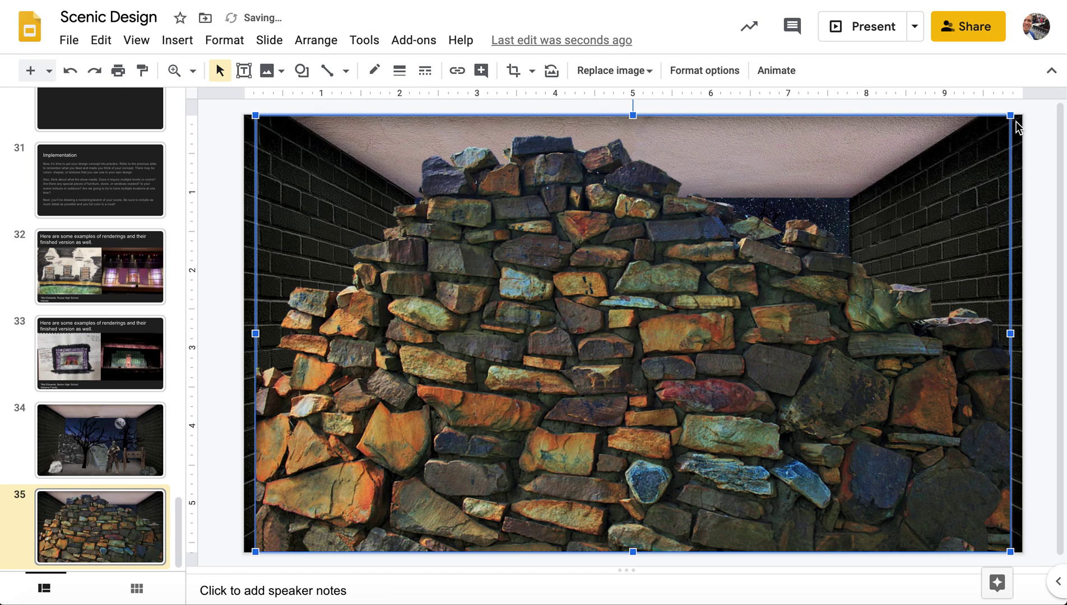
# Shrink the rock wall and move it to the left floor, partly covering the stairs
pyautogui.moveTo(1014, 115); pyautogui.dragTo(665, 397)
pyautogui.moveTo(468, 497); pyautogui.dragTo(478, 453)
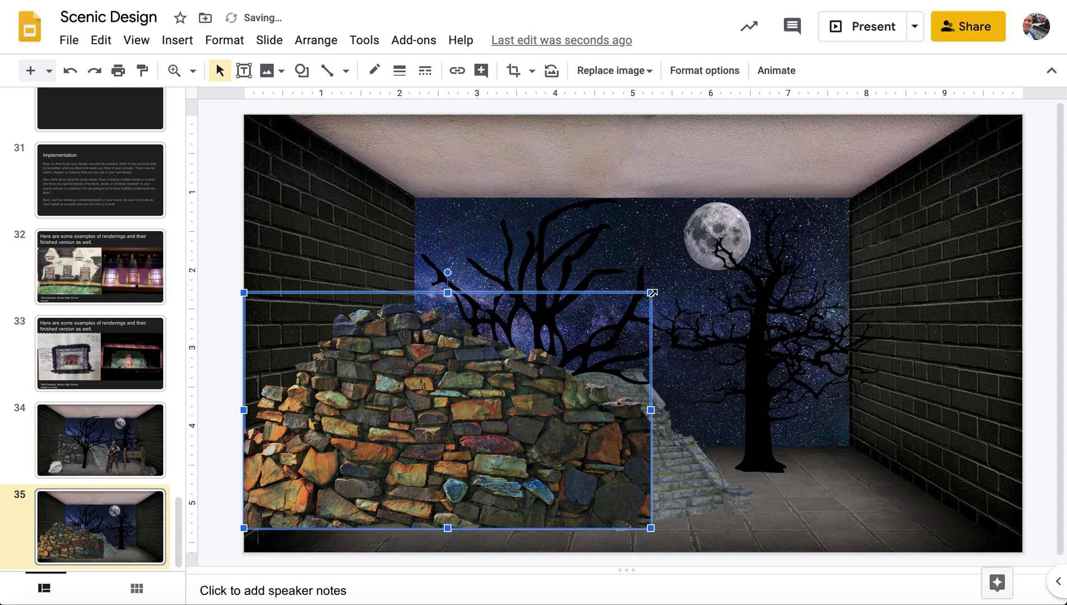
pyautogui.moveTo(651, 292); pyautogui.dragTo(580, 358)
pyautogui.moveTo(453, 488); pyautogui.dragTo(527, 460)
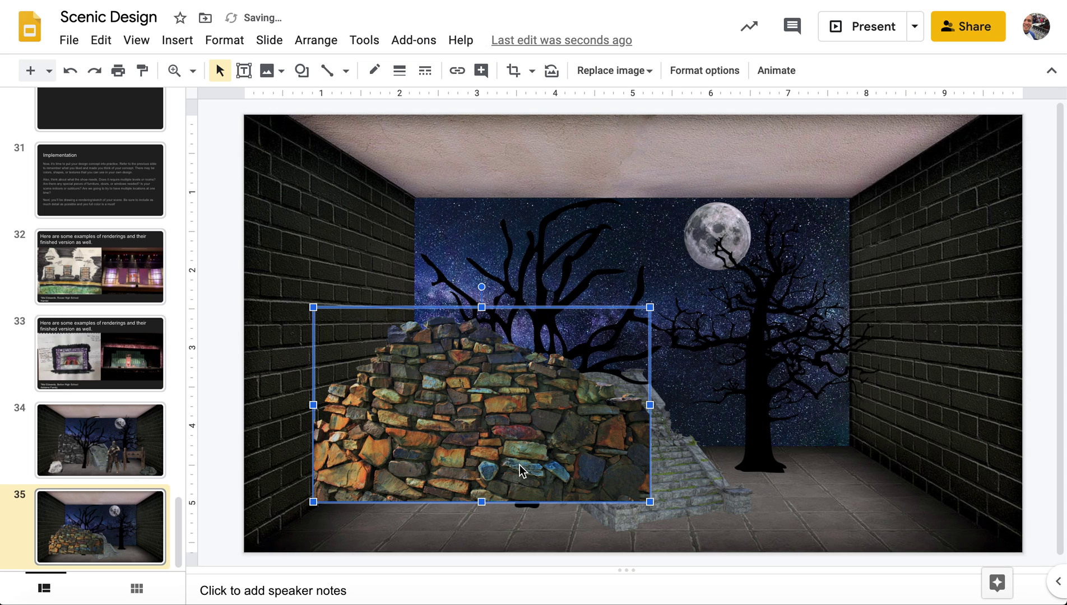
# Recolor the rock wall image with the grey Light 2 preset through Format options
pyautogui.rightClick(506, 453)
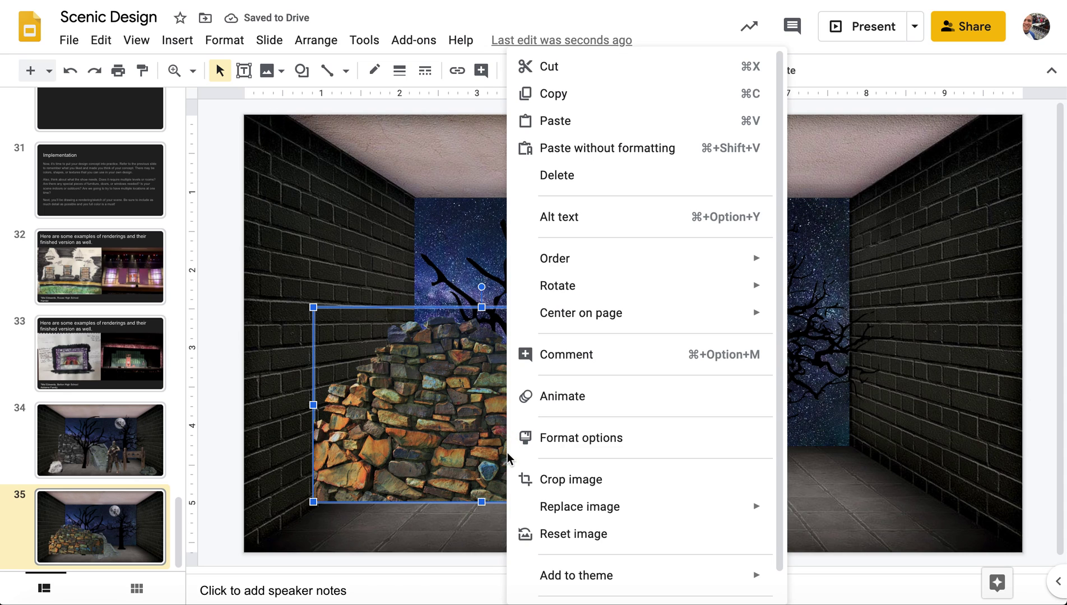
pyautogui.click(564, 443)
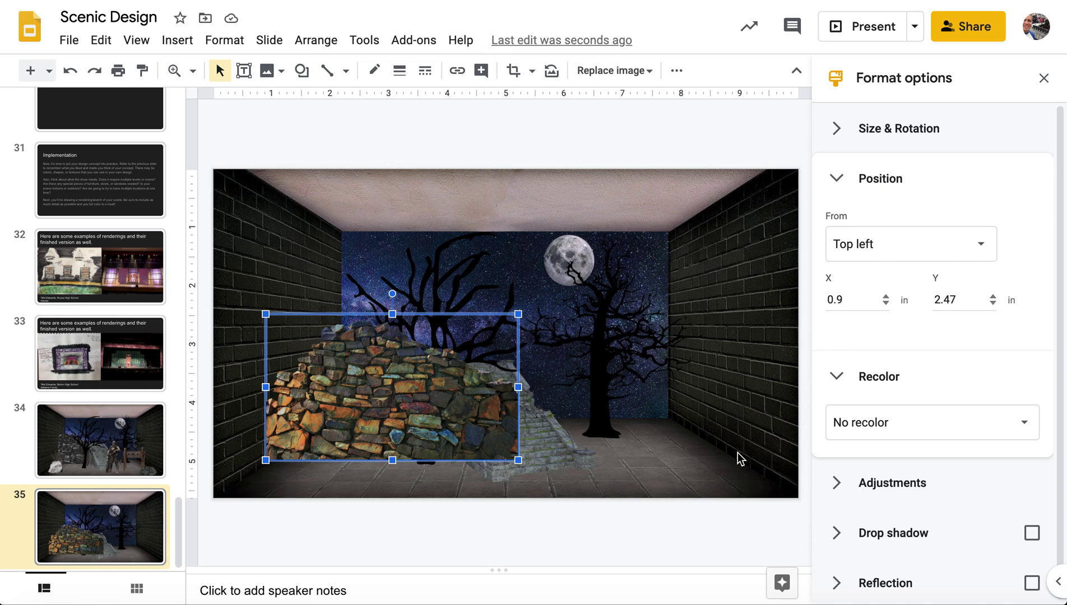
pyautogui.click(901, 424)
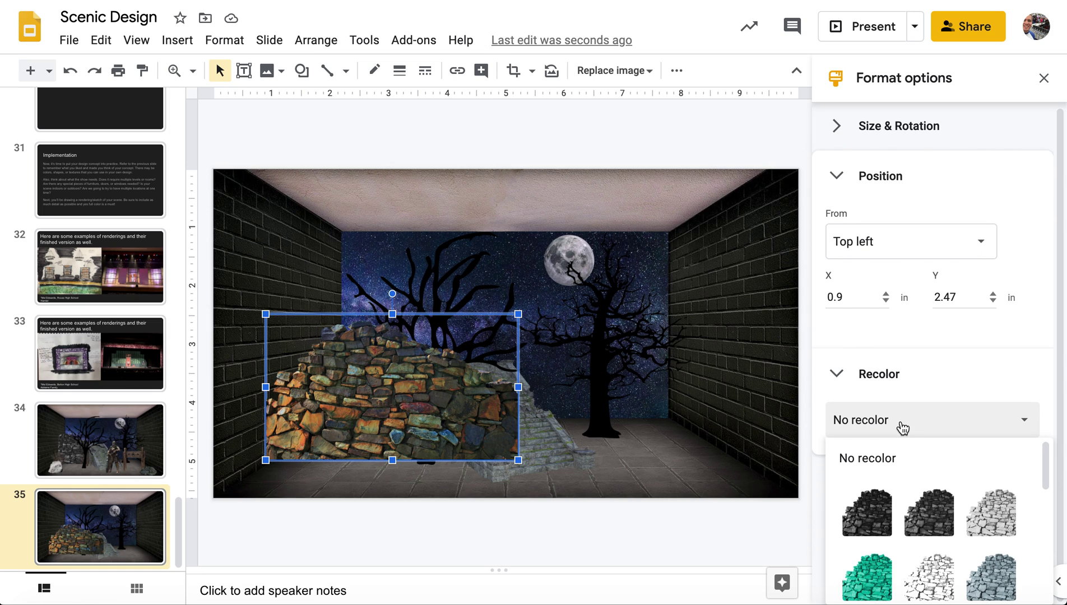
pyautogui.scroll(-1, 936, 504)
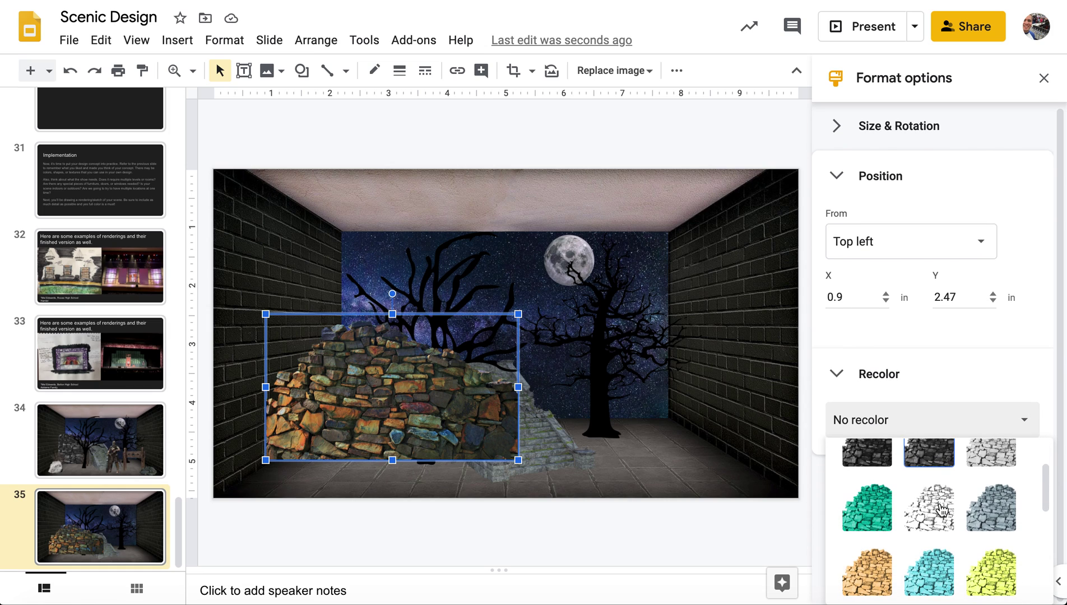
pyautogui.scroll(-1, 942, 510)
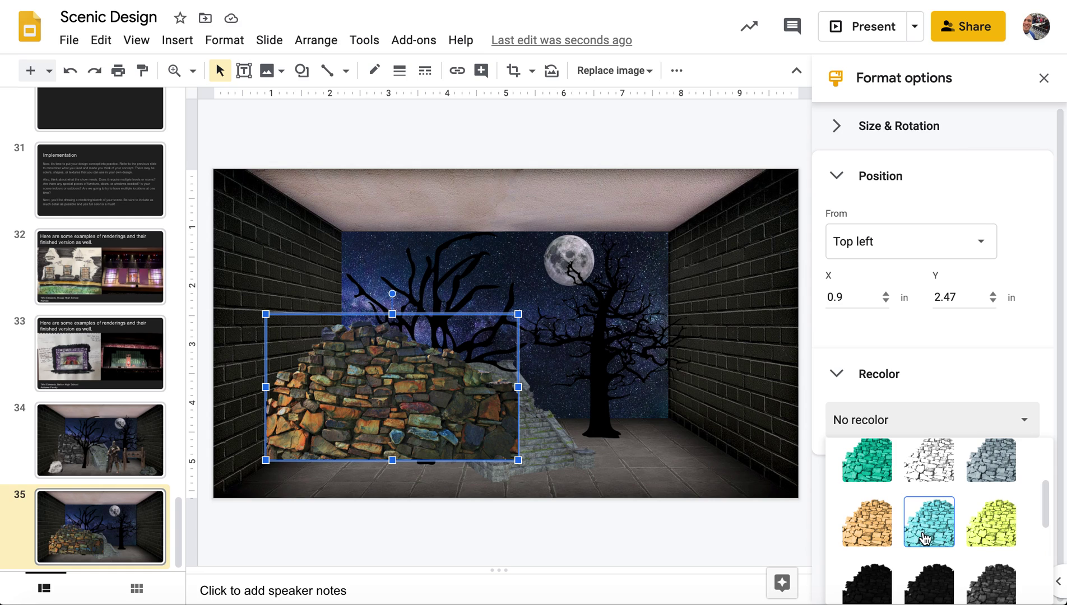
pyautogui.scroll(2, 924, 538)
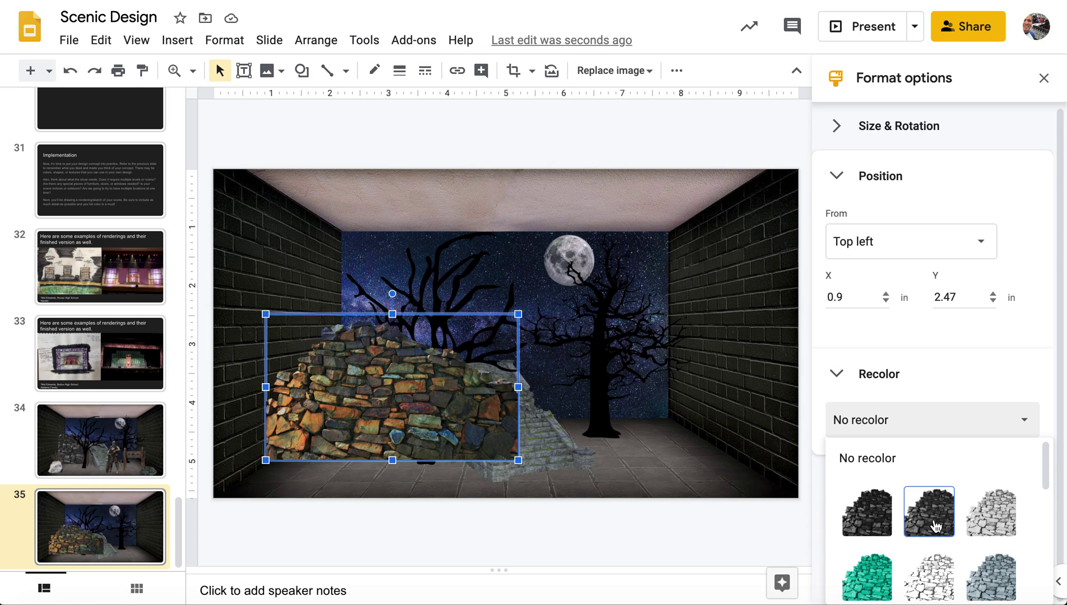
pyautogui.click(935, 526)
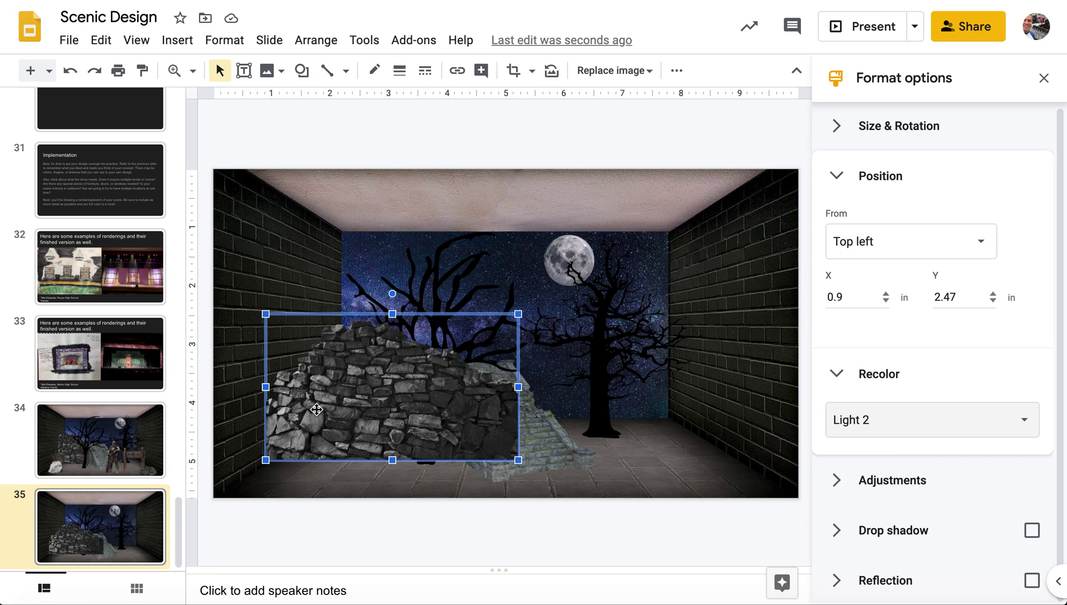
# Crop the rock wall's left and right edges down to a narrower section
pyautogui.doubleClick(316, 409)
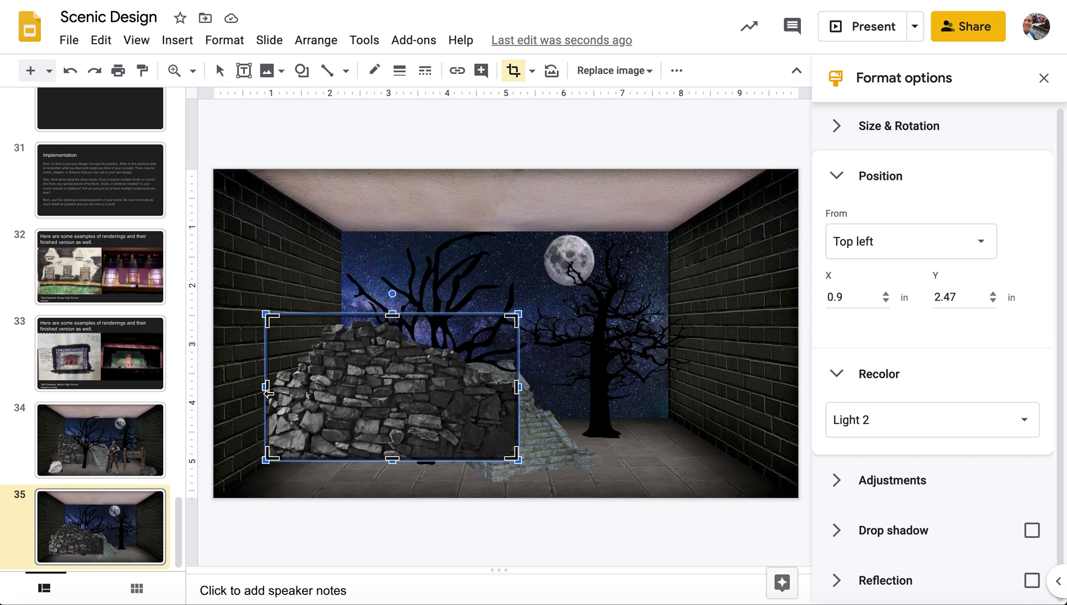
pyautogui.moveTo(267, 386); pyautogui.dragTo(323, 391)
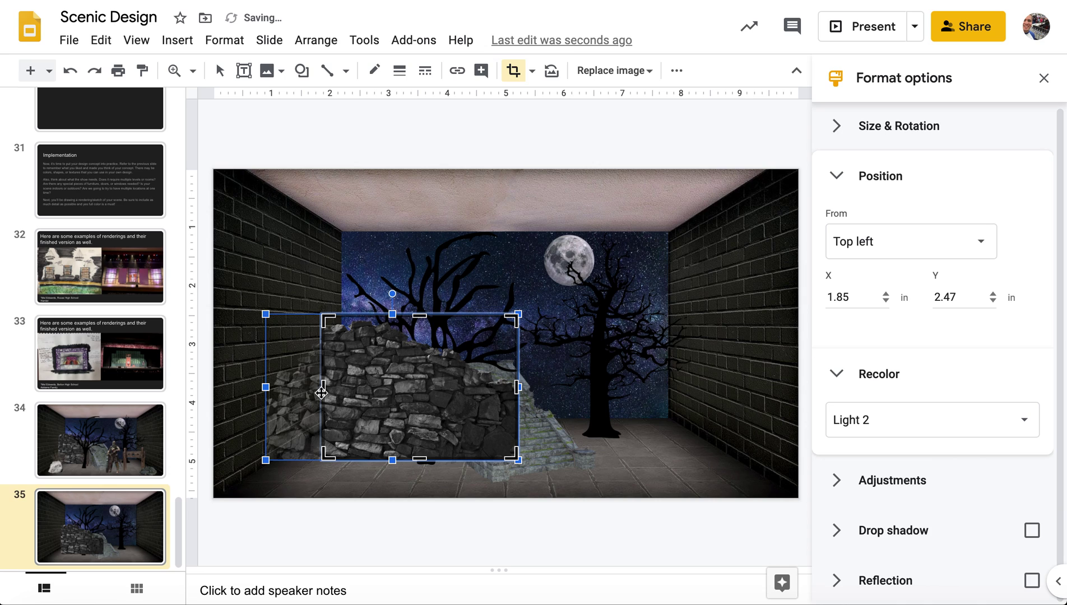
pyautogui.moveTo(518, 387); pyautogui.dragTo(475, 389)
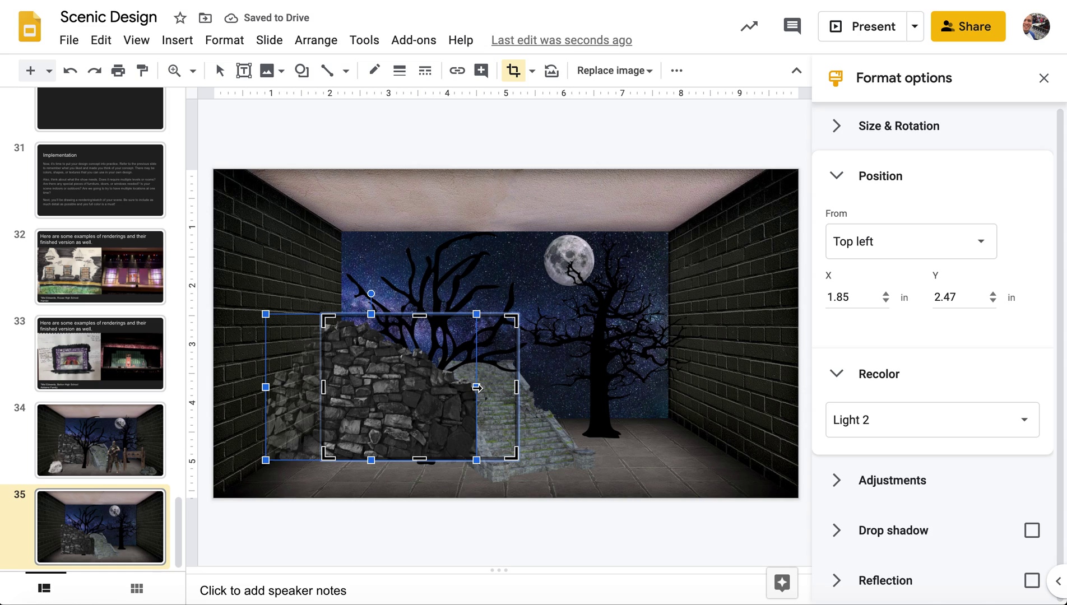
pyautogui.moveTo(516, 387); pyautogui.dragTo(487, 394)
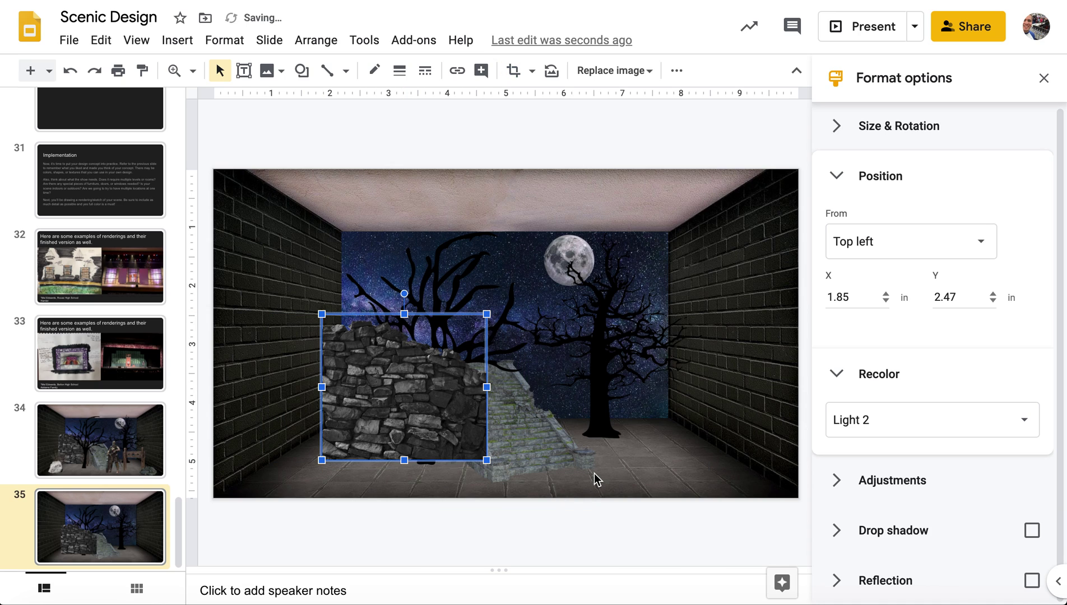
pyautogui.press('Return')
# Reposition the stone wall to the left of the stairs
pyautogui.moveTo(387, 420); pyautogui.dragTo(371, 410)
pyautogui.moveTo(425, 441); pyautogui.dragTo(425, 451)
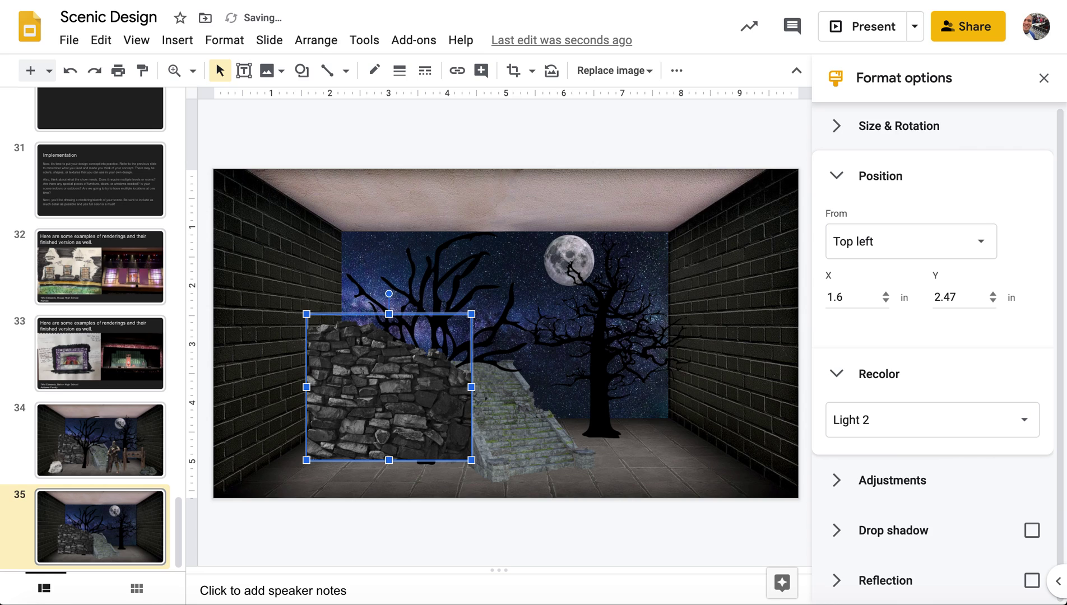
pyautogui.press('Left')
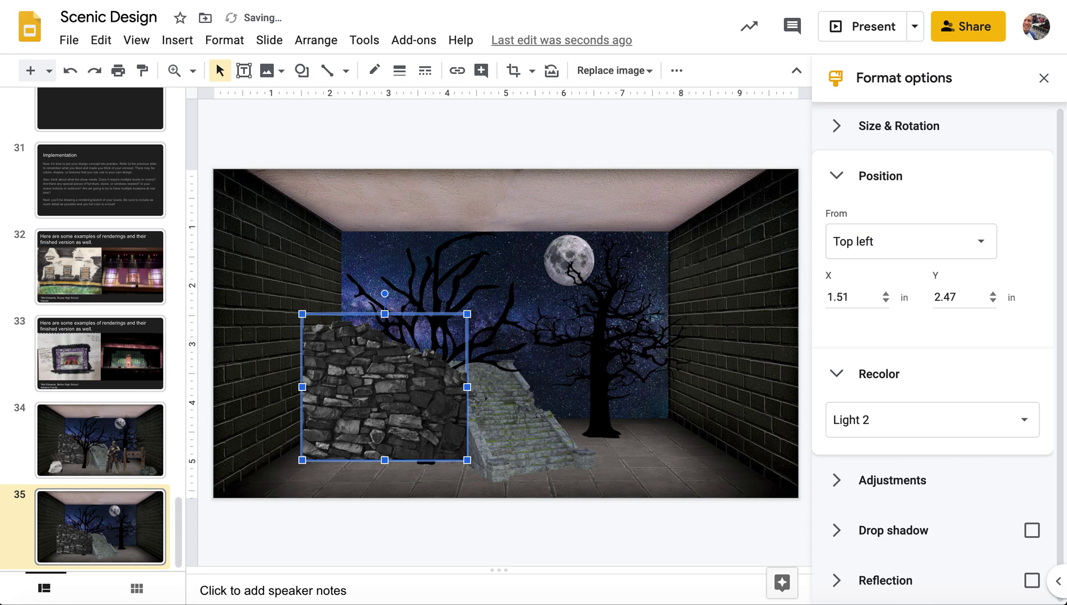
pyautogui.press('Left')
pyautogui.press('Right')
pyautogui.press('Left')
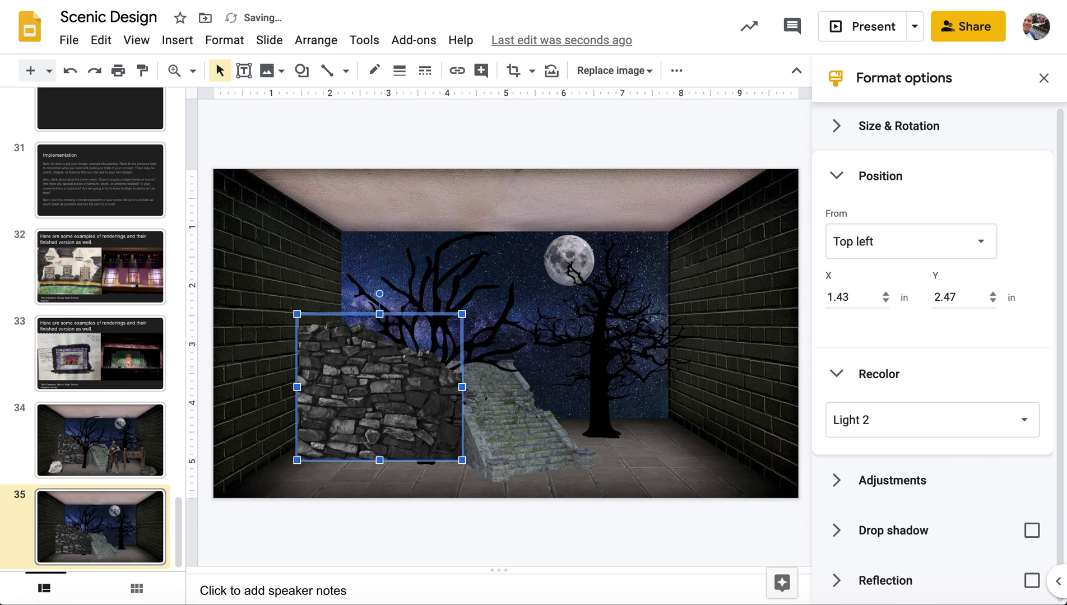
# Trim more off the wall's right side, send it behind the tree trunk, and raise it slightly
pyautogui.doubleClick(359, 410)
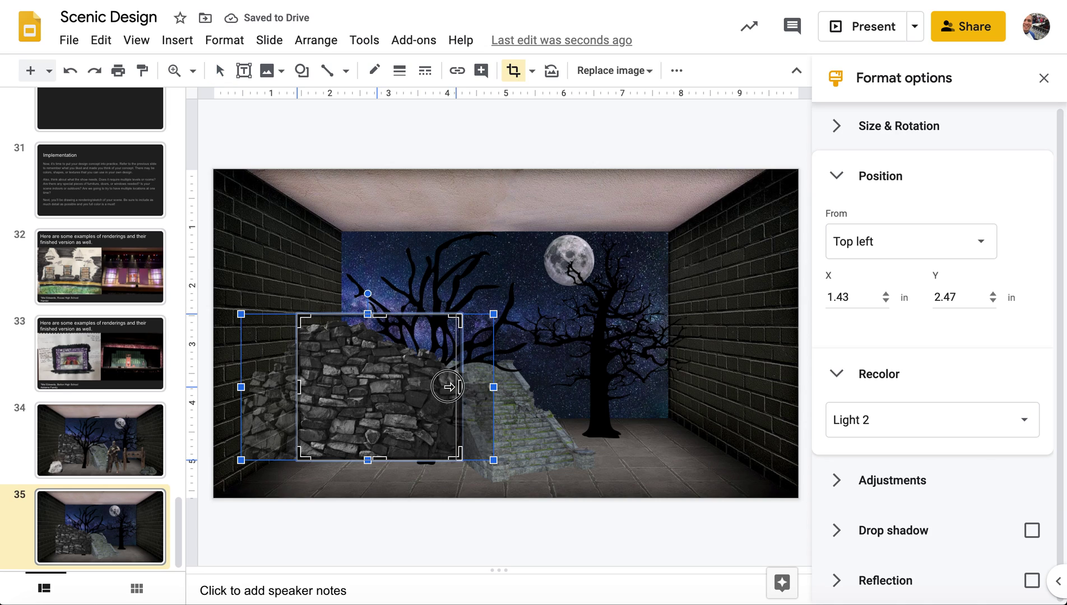
pyautogui.moveTo(448, 387); pyautogui.dragTo(426, 387)
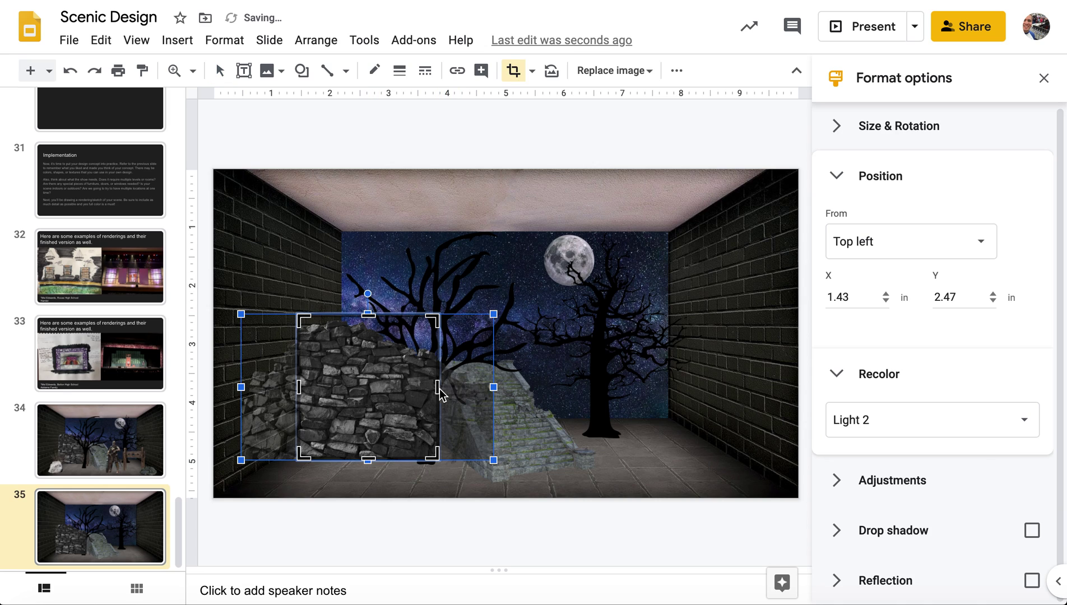
pyautogui.click(418, 492)
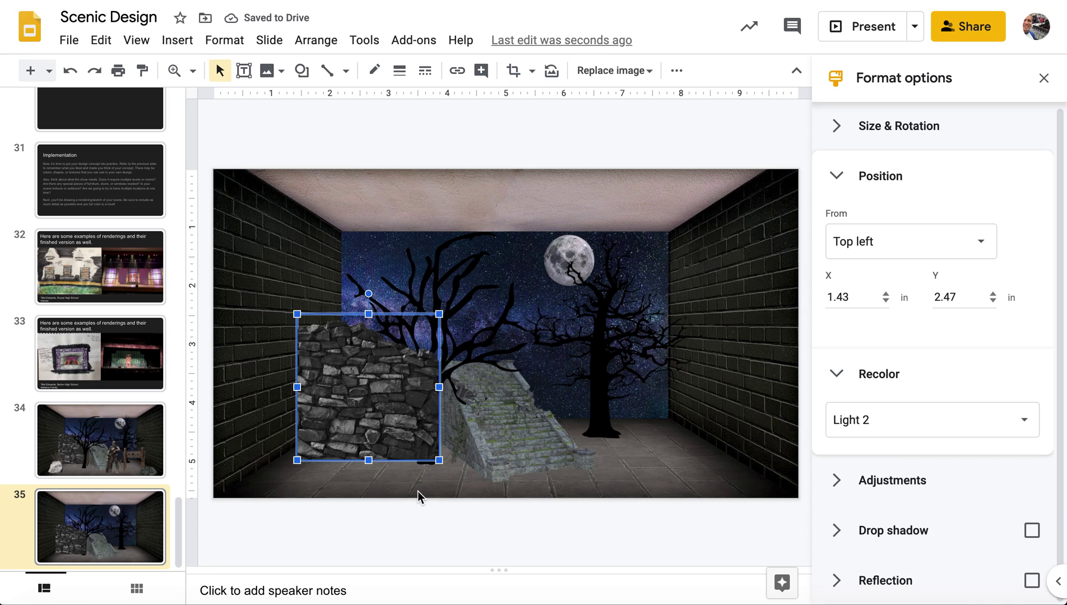
pyautogui.hotkey('ctrl', 'Down')
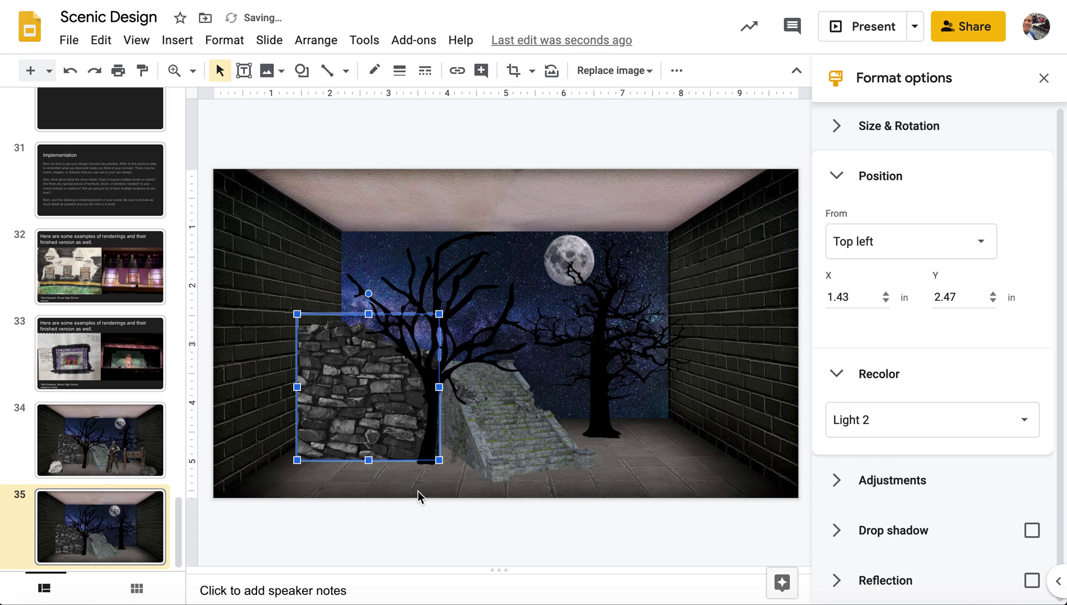
pyautogui.click(465, 487)
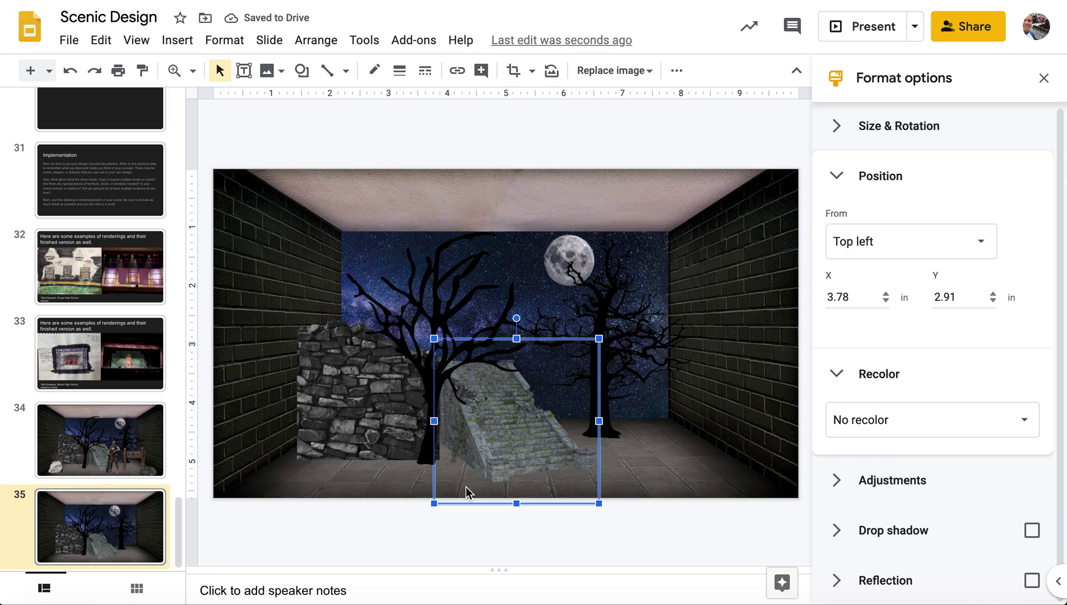
pyautogui.click(334, 430)
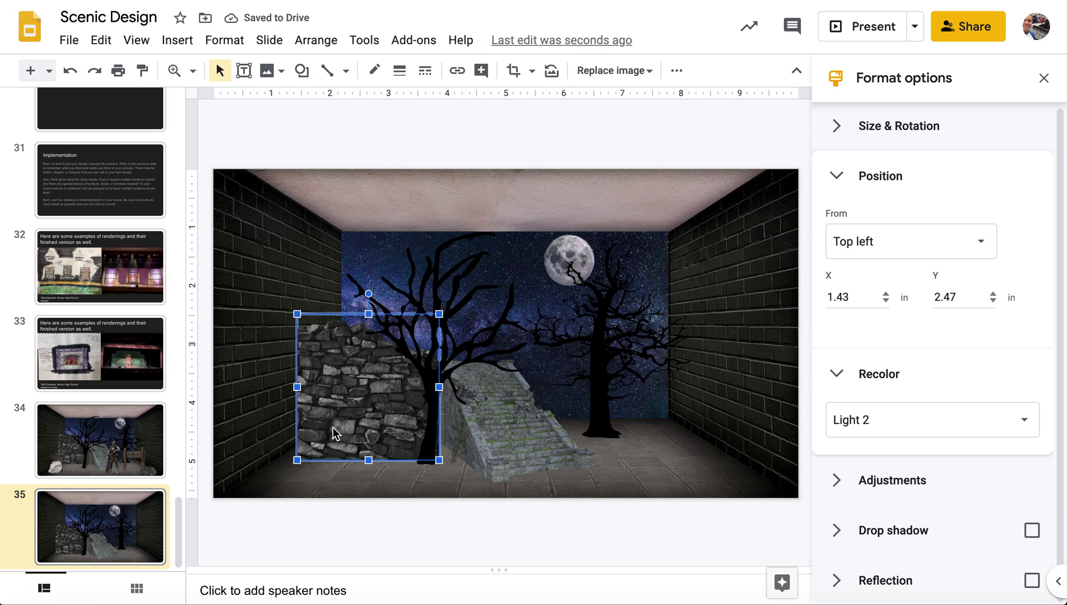
pyautogui.press('Up')
pyautogui.press('Up')
pyautogui.press('Up')
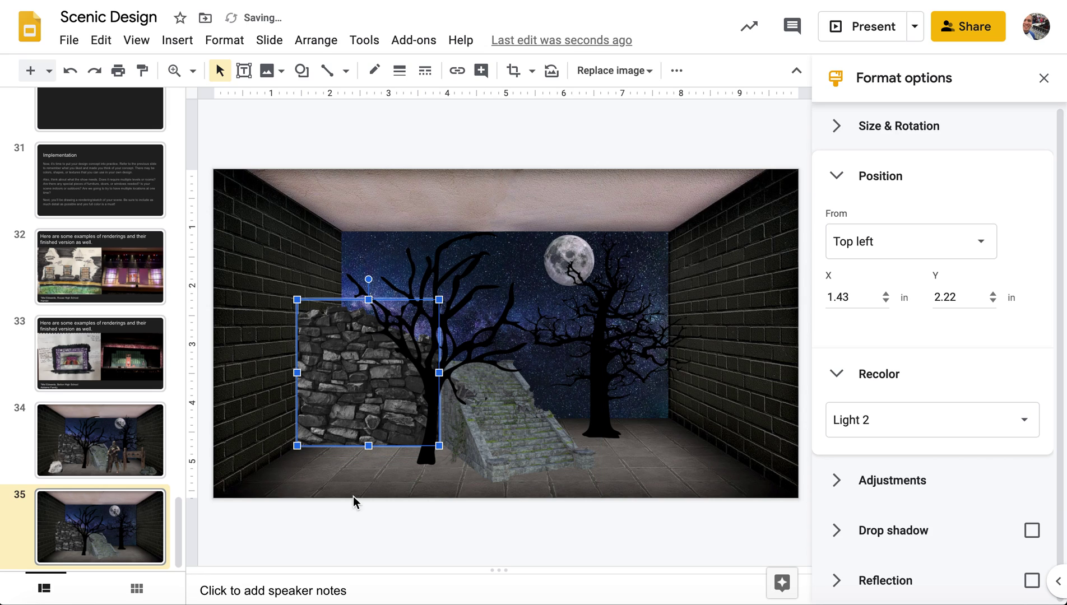
pyautogui.click(366, 538)
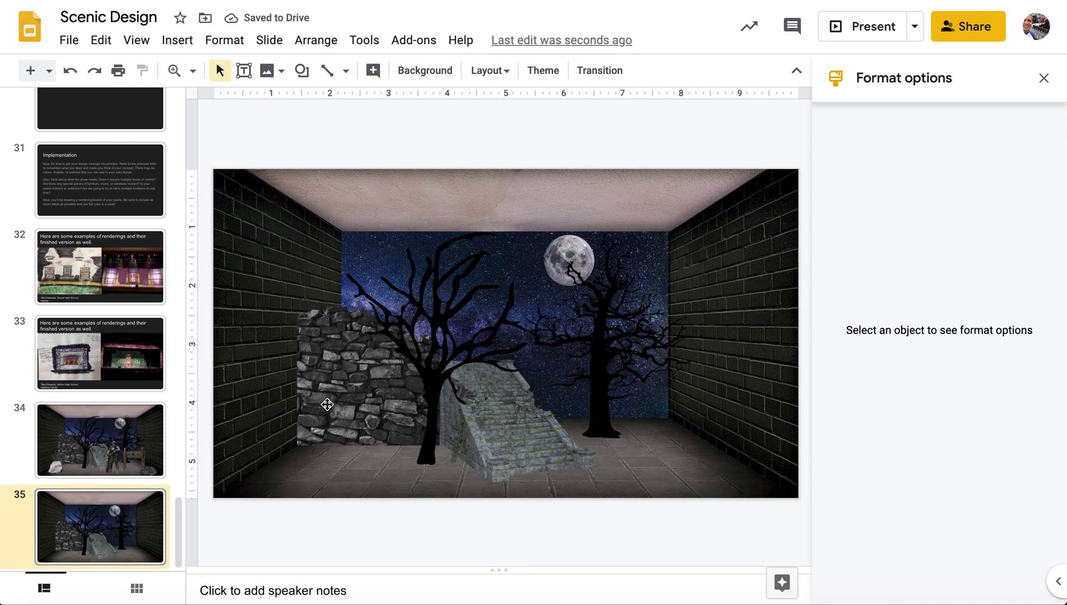
# Compare slide 35 against slide 34's knight-and-stocks scene, then bring up the Insert image choices
pyautogui.click(87, 446)
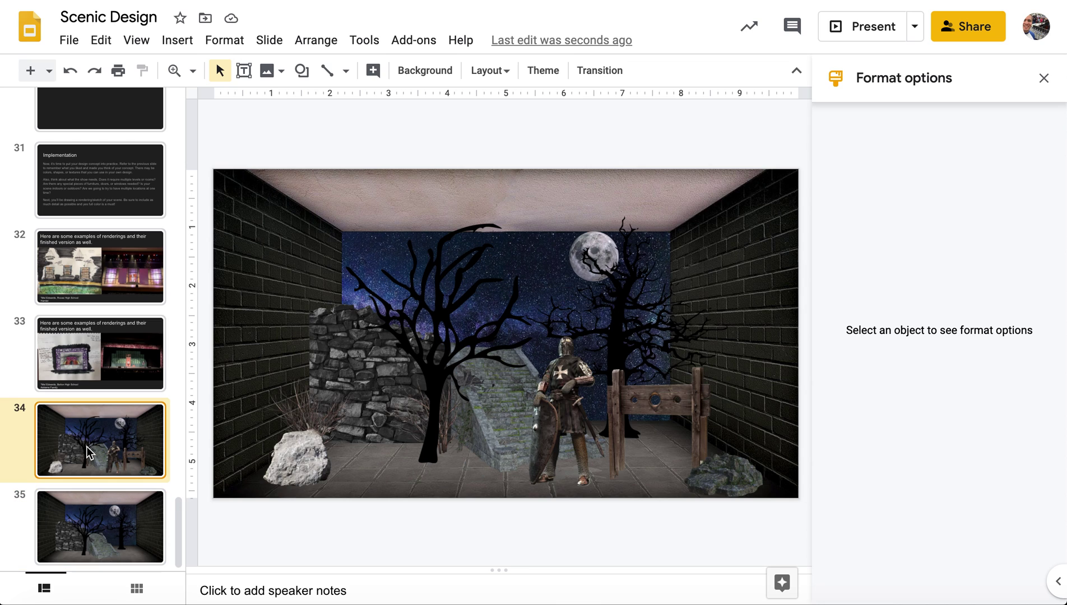
pyautogui.click(90, 535)
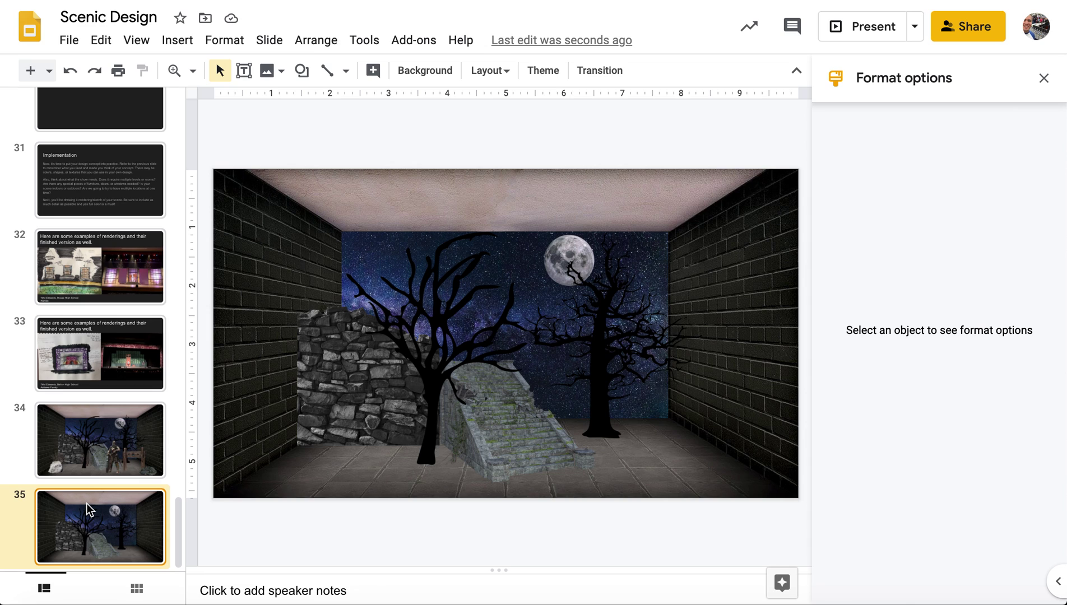
pyautogui.click(90, 443)
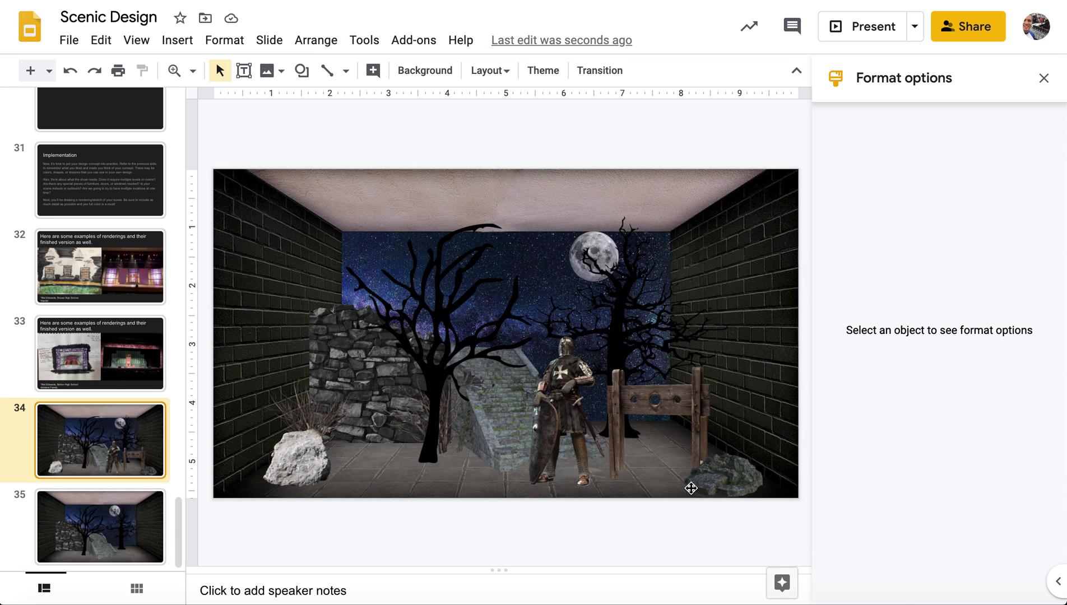
pyautogui.click(91, 545)
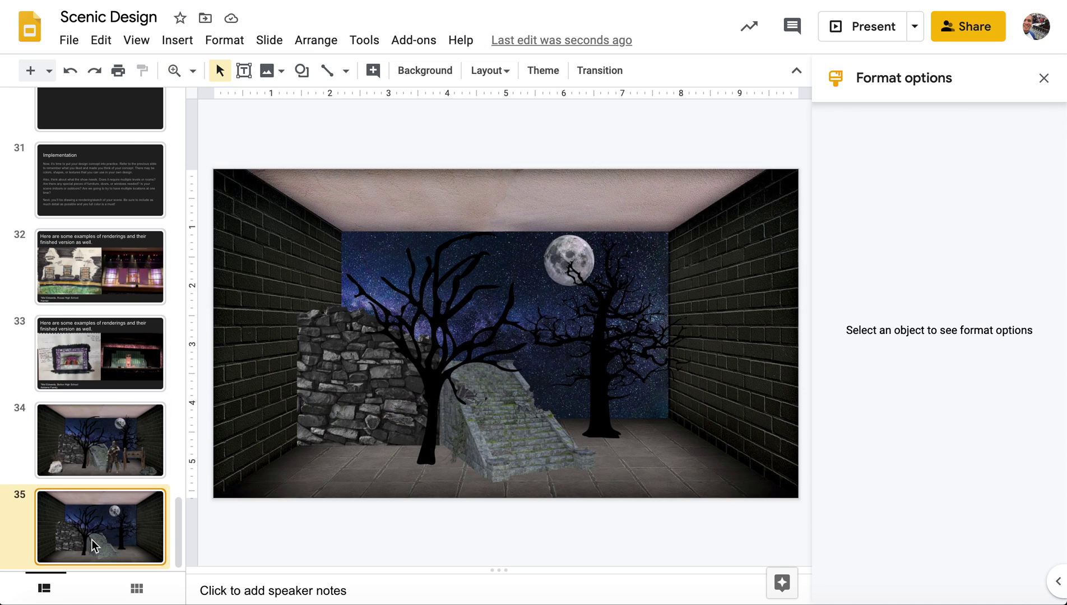
pyautogui.click(274, 70)
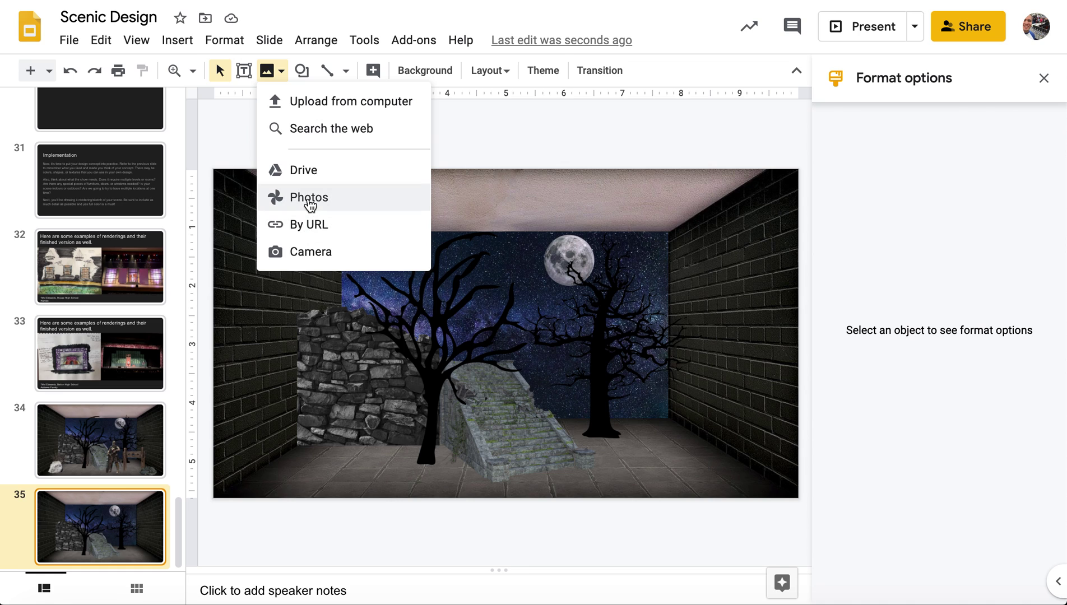
# Search the web for 'dead grass' and insert the bare bushes image
pyautogui.click(319, 133)
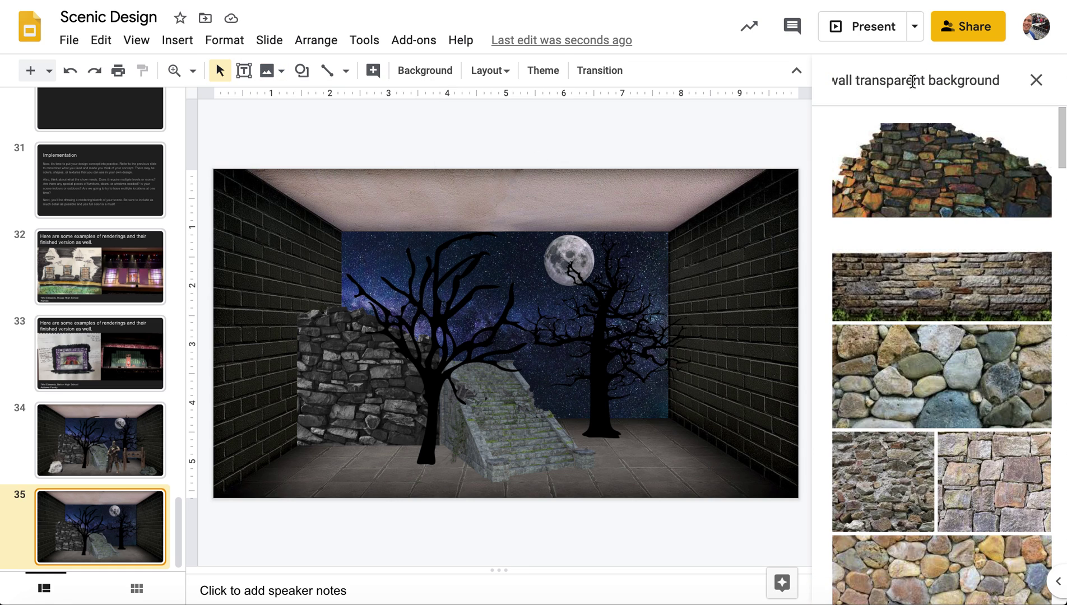
pyautogui.moveTo(853, 81); pyautogui.dragTo(793, 84)
pyautogui.press('BackSpace')
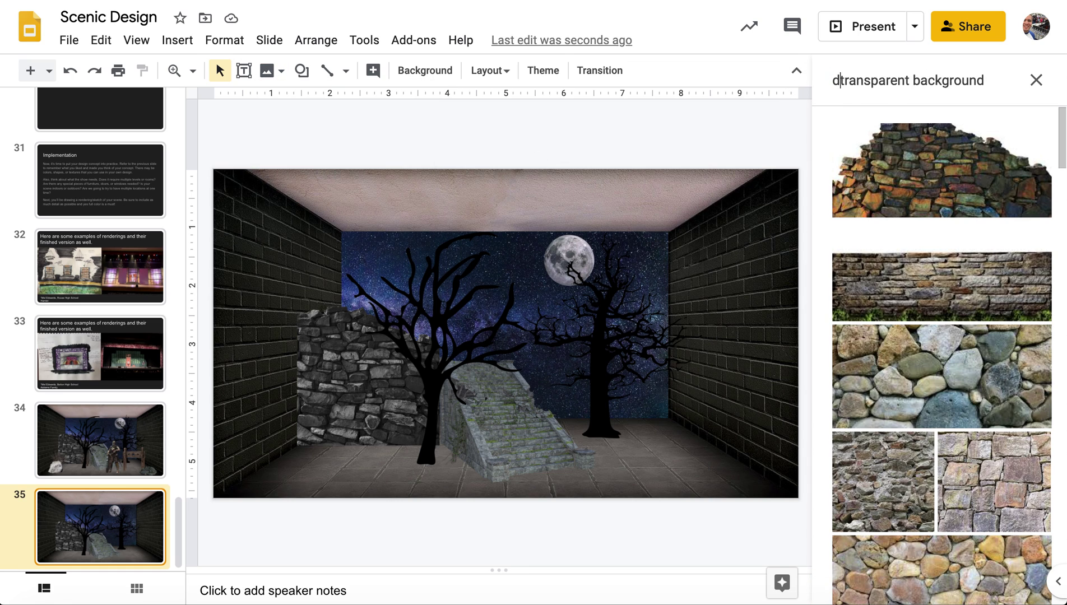
pyautogui.write('dead grass')
pyautogui.press('Return')
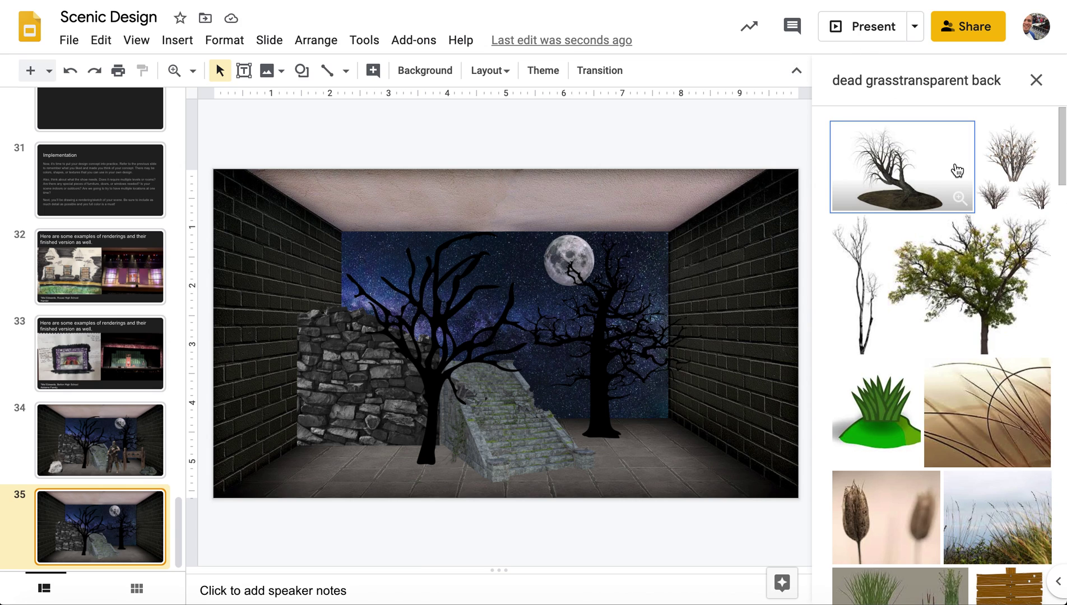
pyautogui.click(1019, 173)
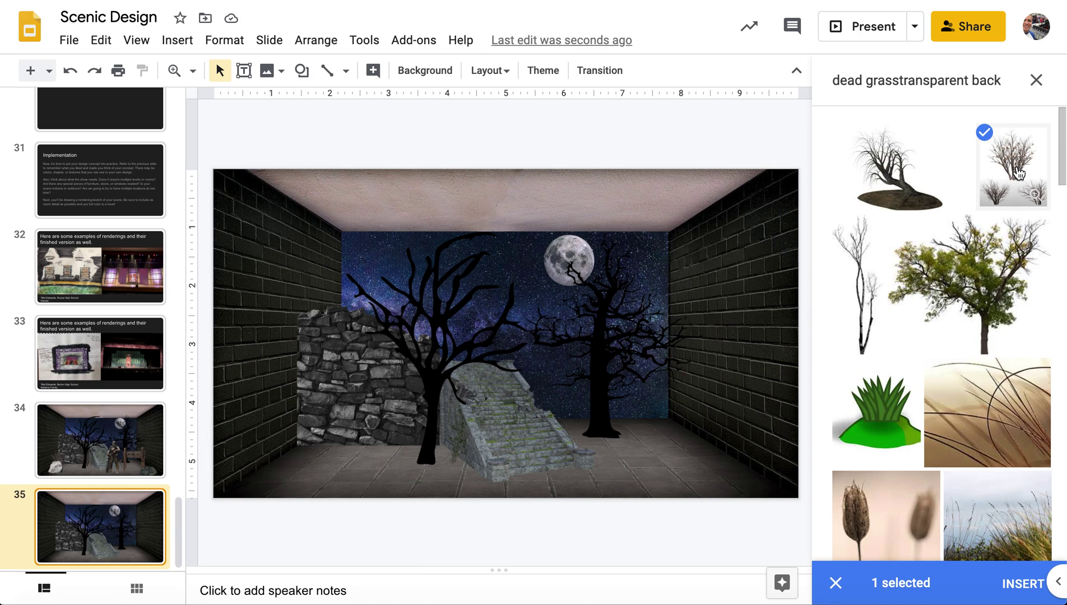
pyautogui.click(1023, 583)
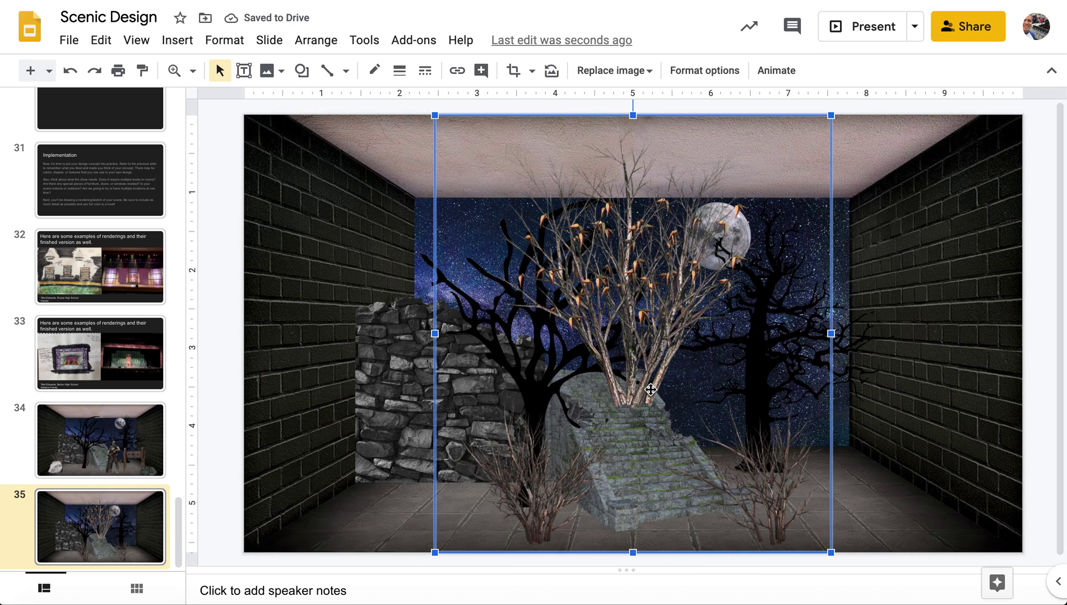
# Crop the top off the bushes image so it sits low
pyautogui.doubleClick(627, 354)
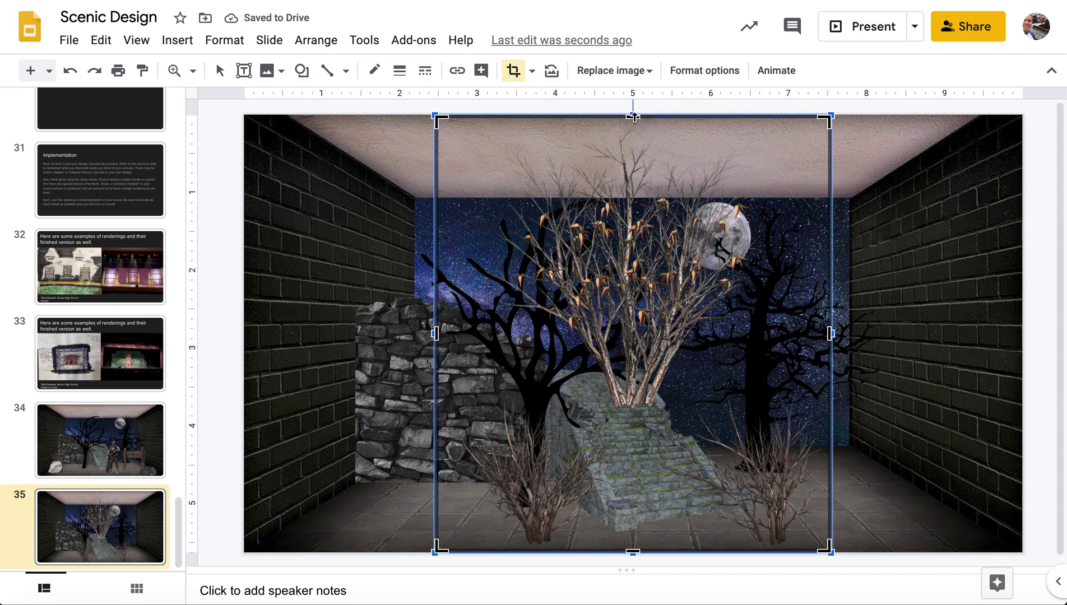
pyautogui.moveTo(632, 118); pyautogui.dragTo(648, 413)
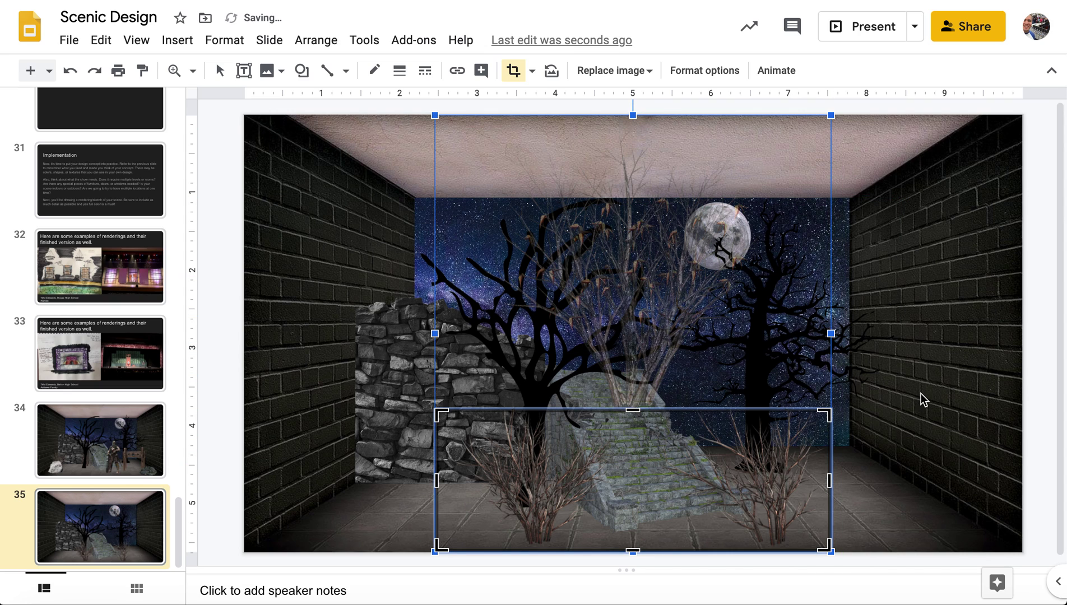
pyautogui.press('Return')
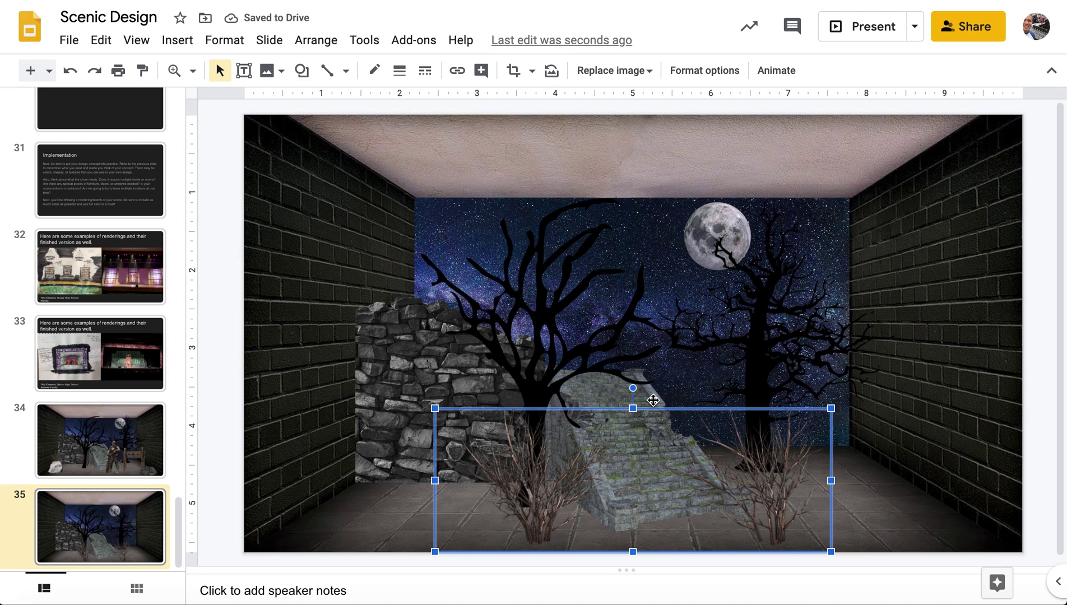
# Move the bushes left, shrink them proportionally and raise them slightly
pyautogui.click(900, 436)
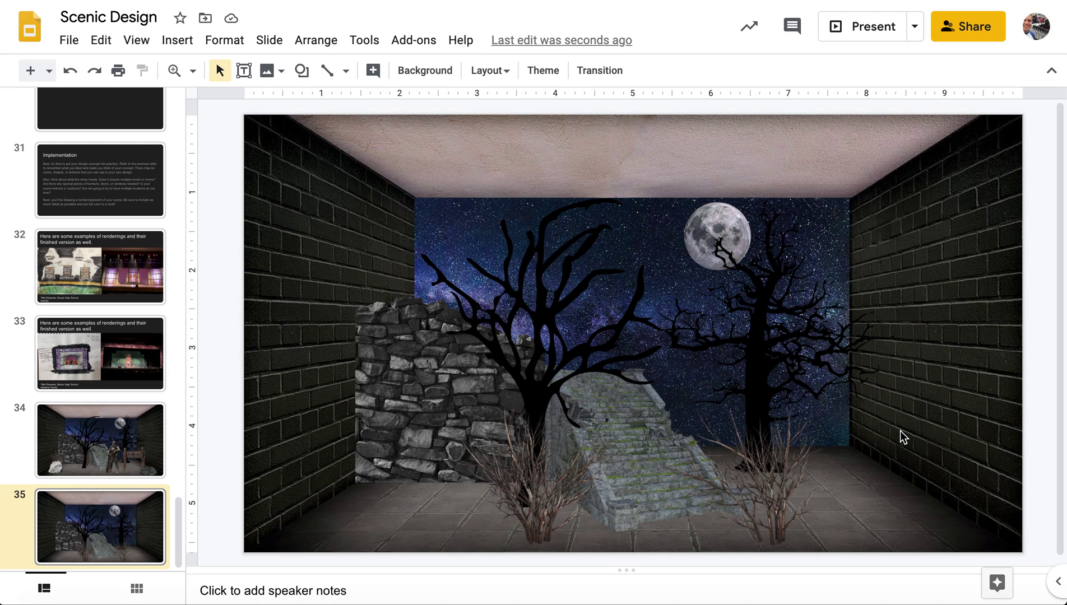
pyautogui.click(799, 479)
pyautogui.moveTo(670, 457); pyautogui.dragTo(510, 431)
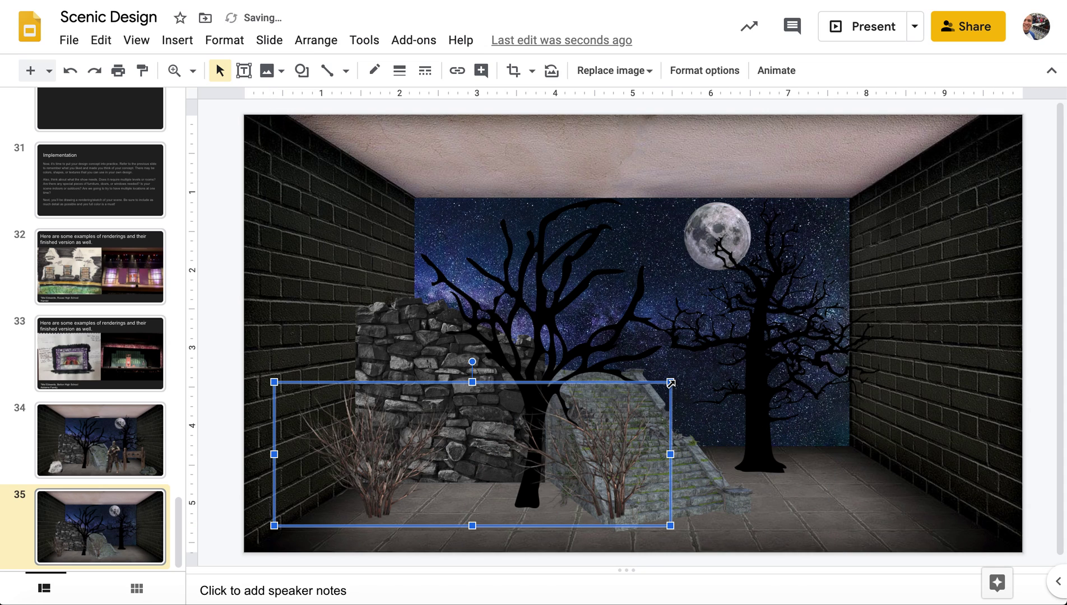
pyautogui.moveTo(672, 383); pyautogui.dragTo(530, 421)
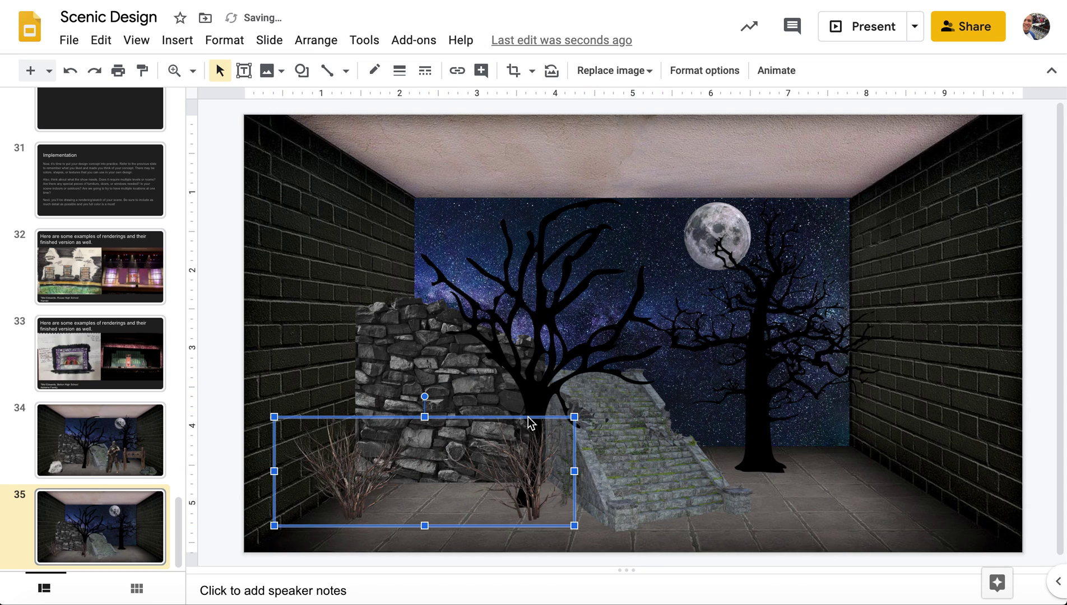
pyautogui.moveTo(526, 496); pyautogui.dragTo(534, 474)
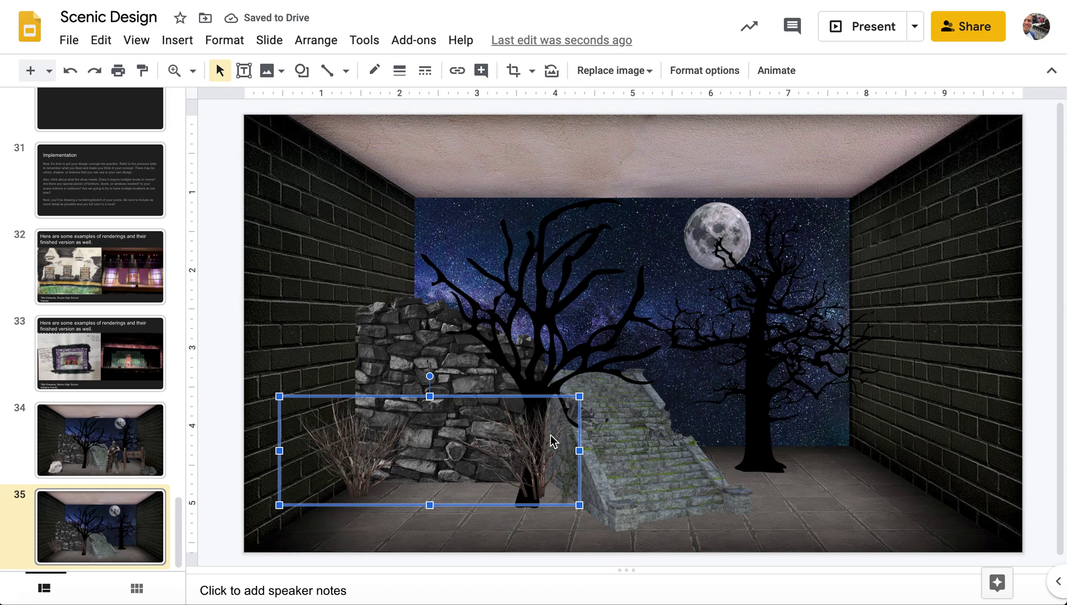
# Send the bushes back a layer behind the tree trunk
pyautogui.hotkey('ctrl', 'Down')
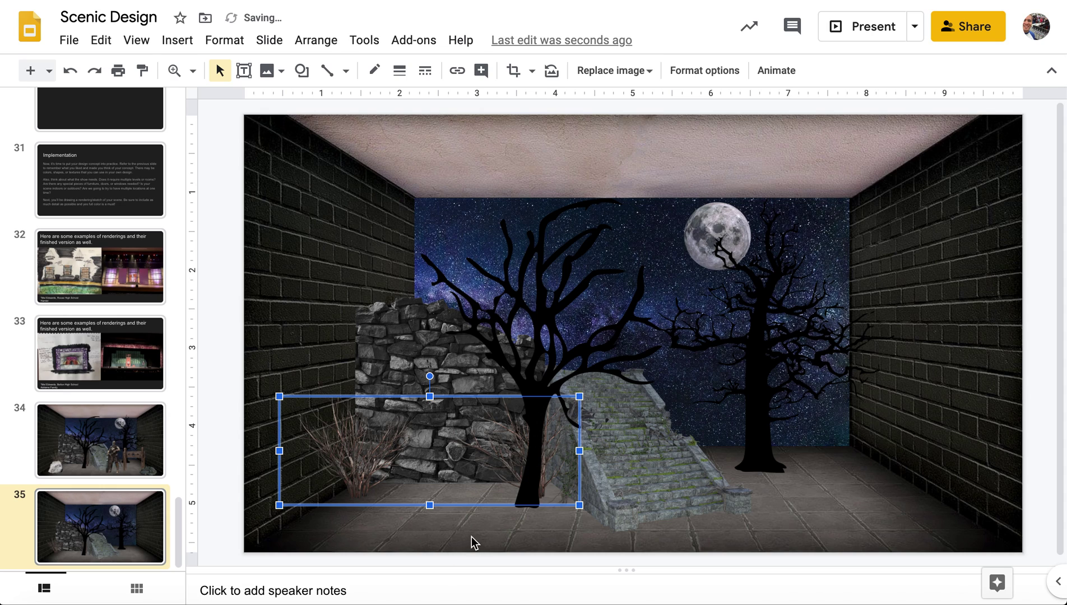
pyautogui.click(563, 533)
pyautogui.rightClick(352, 467)
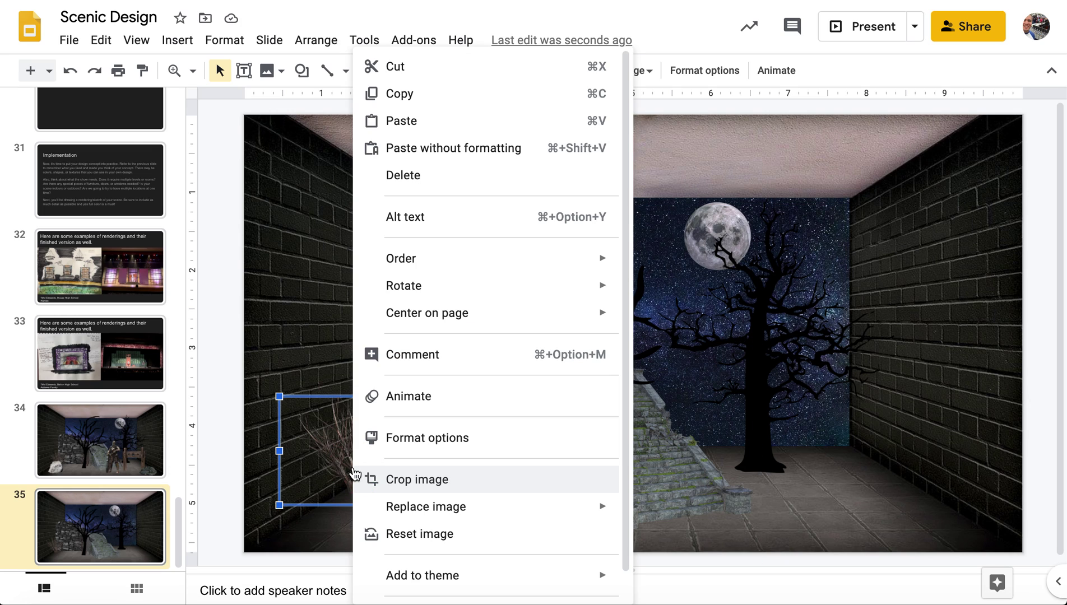
pyautogui.moveTo(450, 264)
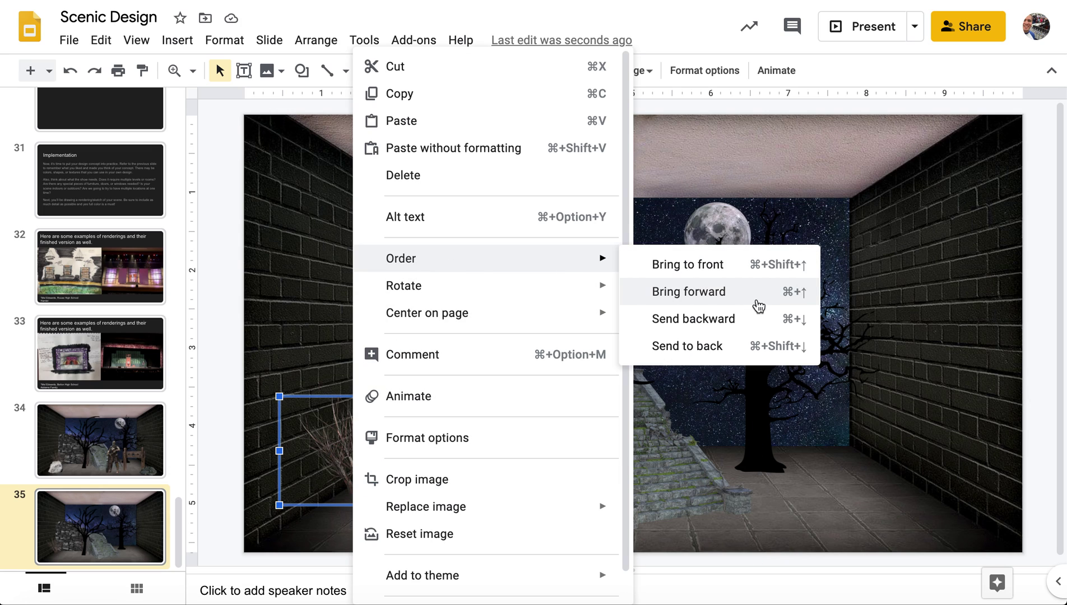
pyautogui.click(808, 487)
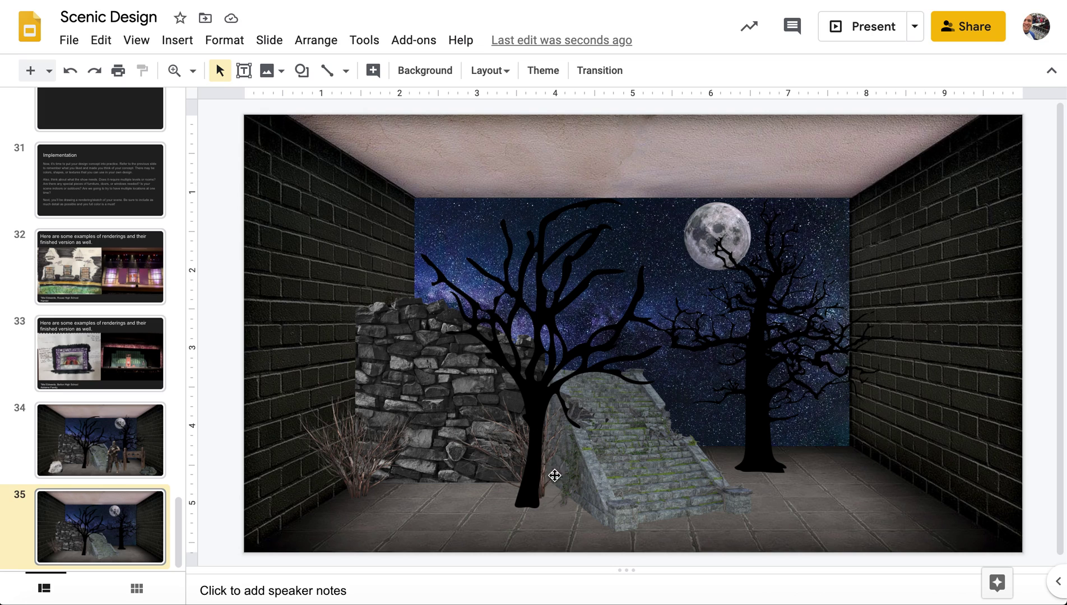
# Nudge the bushes right and down to the rock wall's foot
pyautogui.click(351, 476)
pyautogui.press('Right')
pyautogui.press('Right')
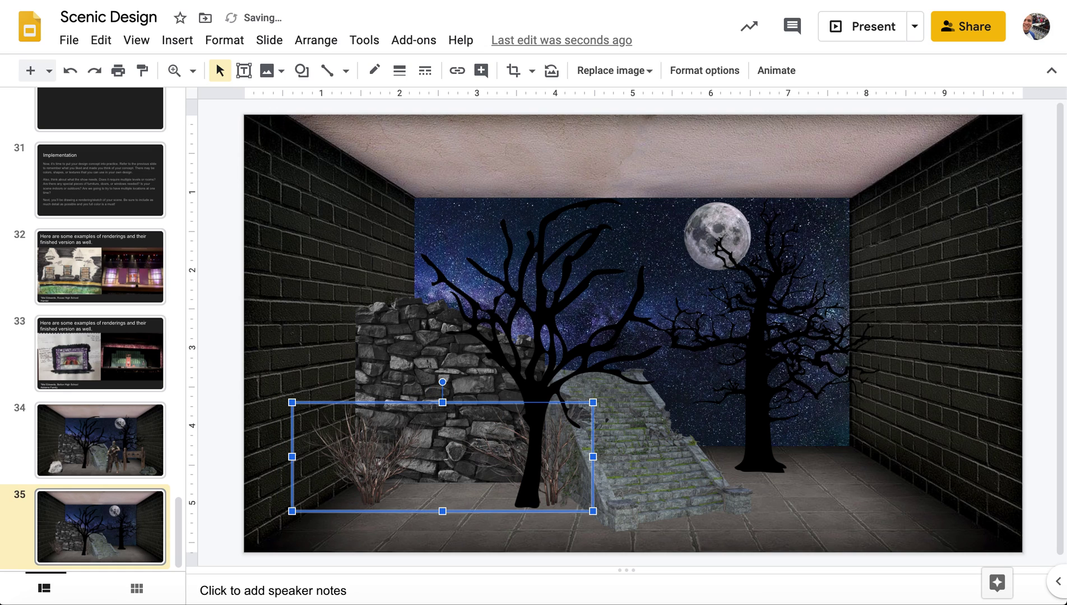
pyautogui.press('Down')
pyautogui.press('Right')
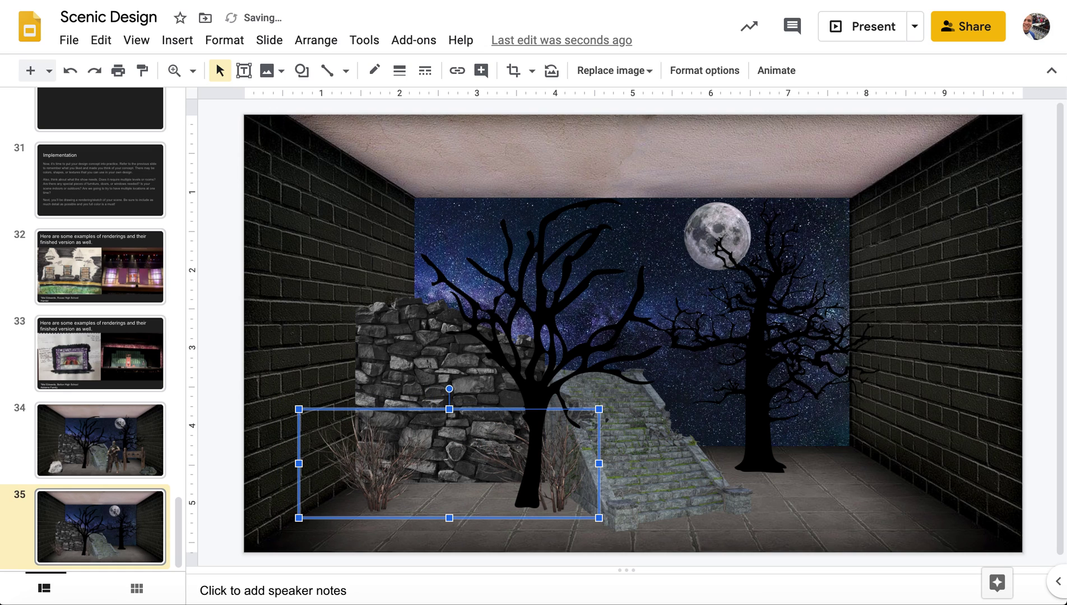
pyautogui.click(447, 531)
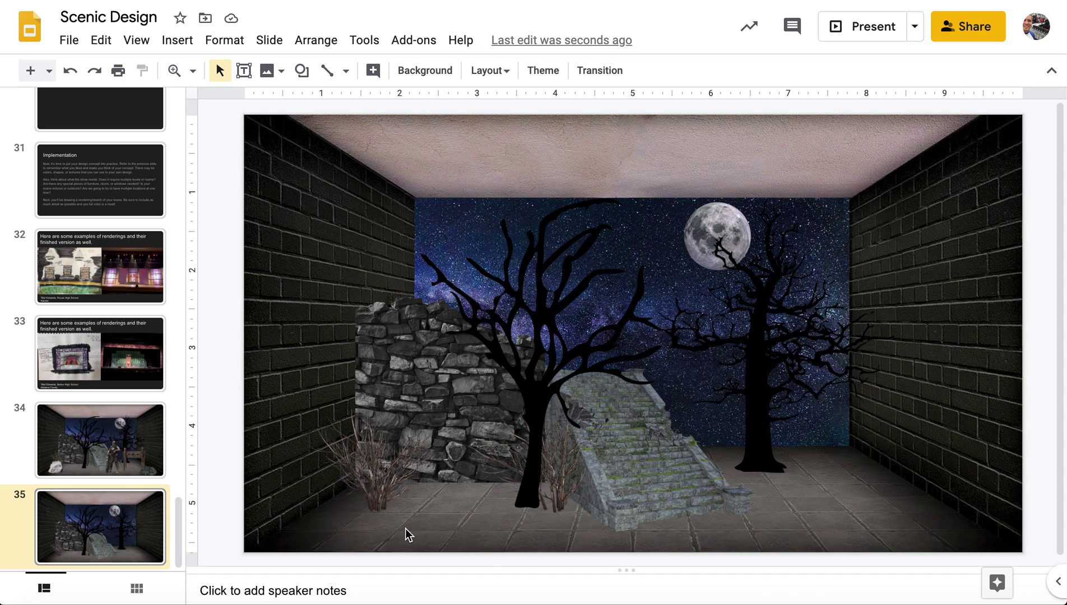
# Search the web for 'rock' and insert the large grey rock image
pyautogui.click(275, 74)
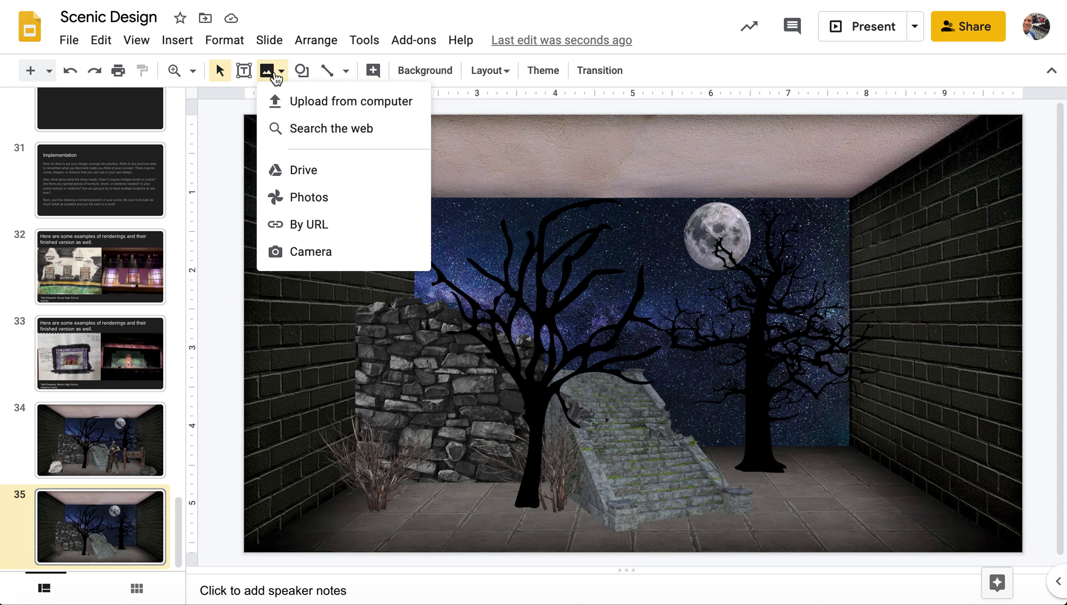
pyautogui.click(319, 128)
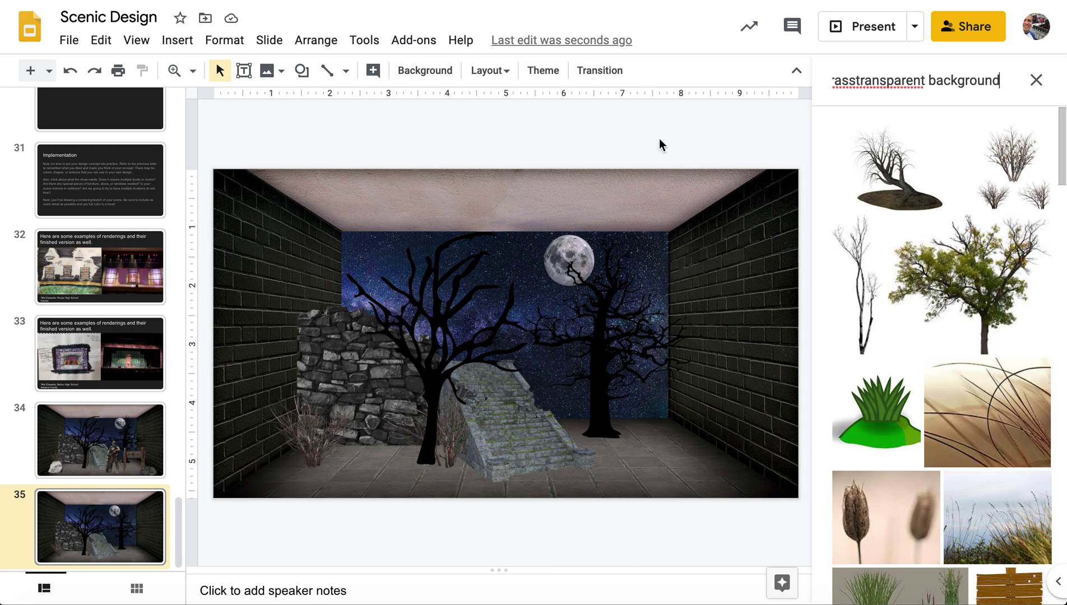
pyautogui.moveTo(856, 83); pyautogui.dragTo(774, 88)
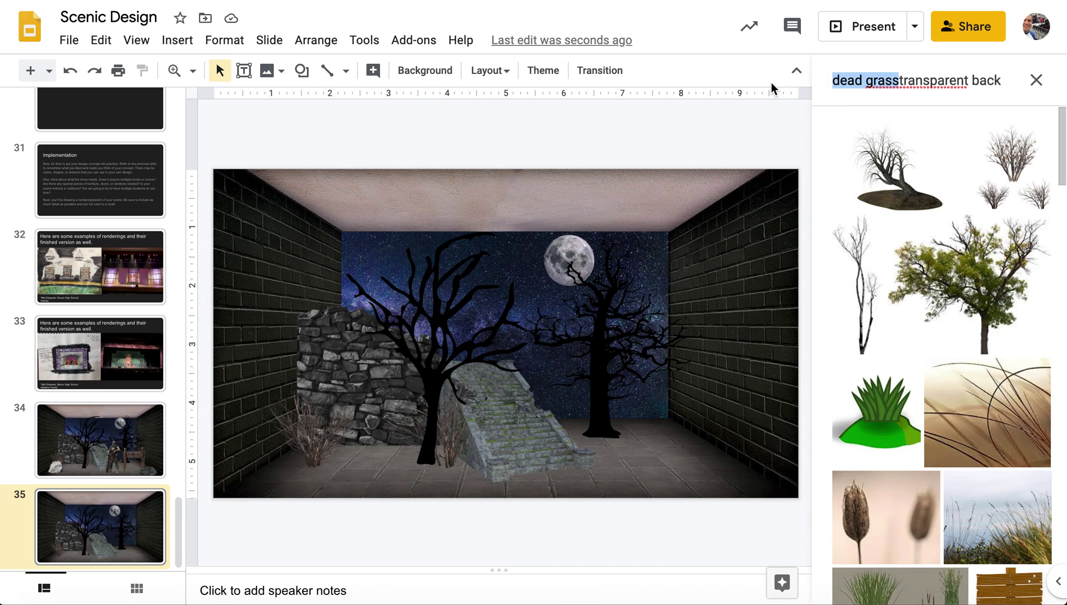
pyautogui.write('rock')
pyautogui.press('Return')
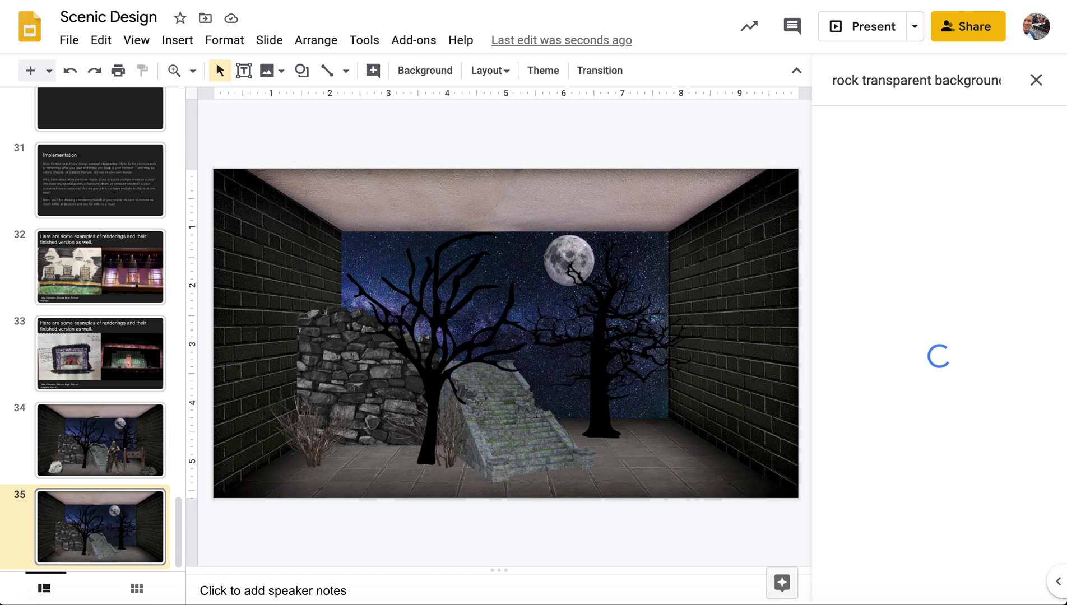
pyautogui.click(996, 168)
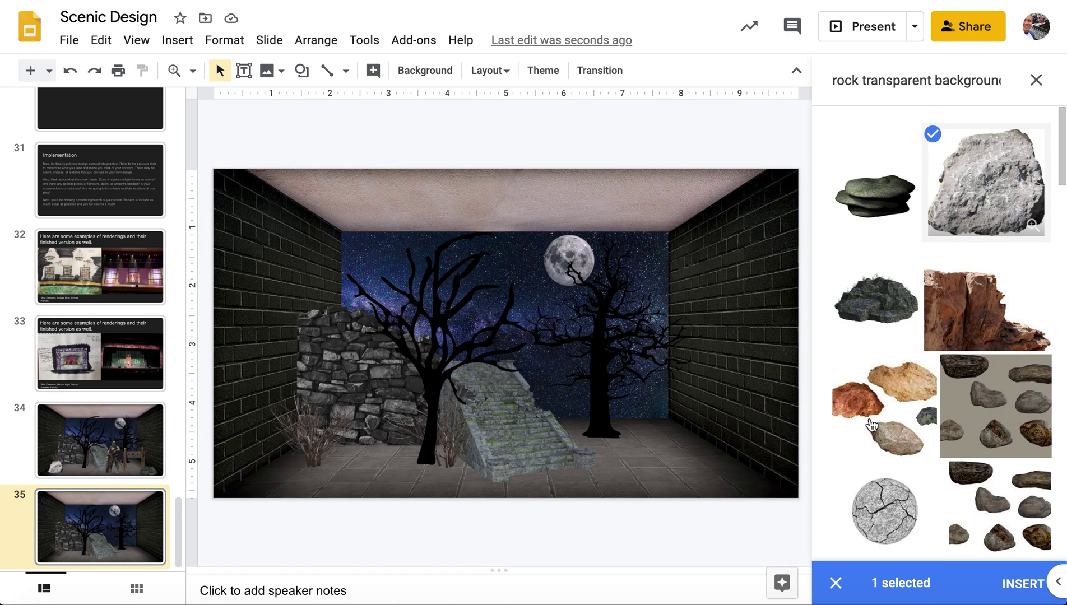
pyautogui.click(1025, 584)
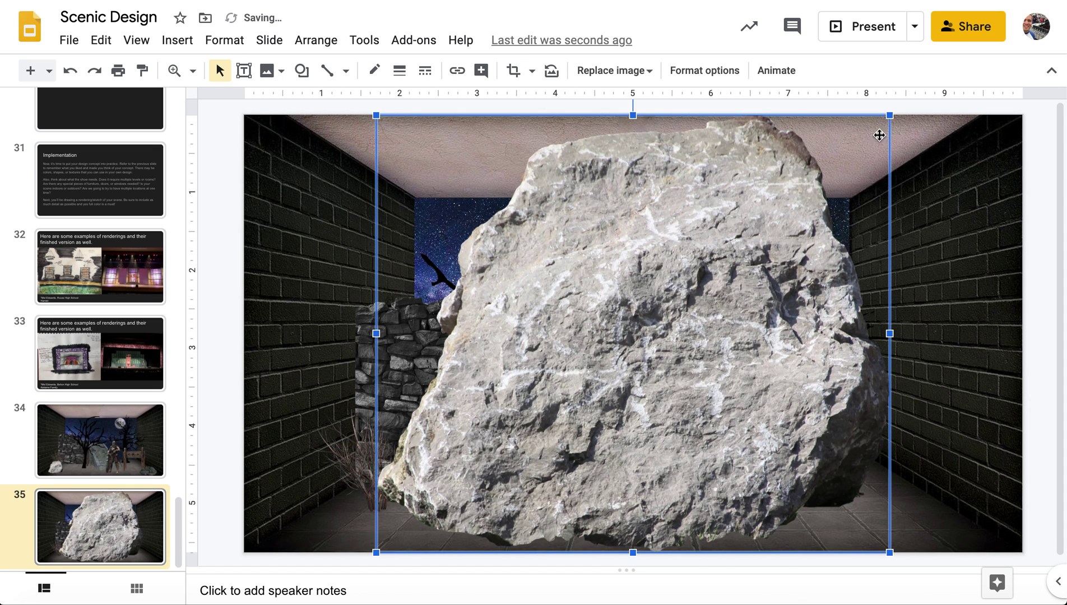
# Shrink the rock to boulder size and place it in the bottom-left floor corner
pyautogui.moveTo(887, 119); pyautogui.dragTo(474, 430)
pyautogui.moveTo(454, 511); pyautogui.dragTo(347, 508)
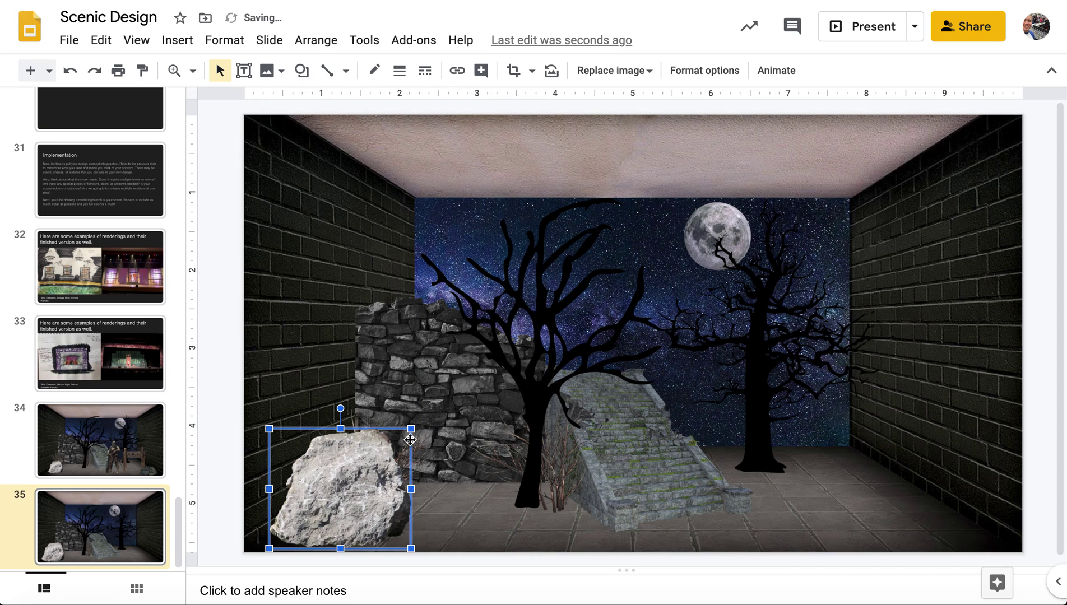
pyautogui.moveTo(411, 429); pyautogui.dragTo(359, 483)
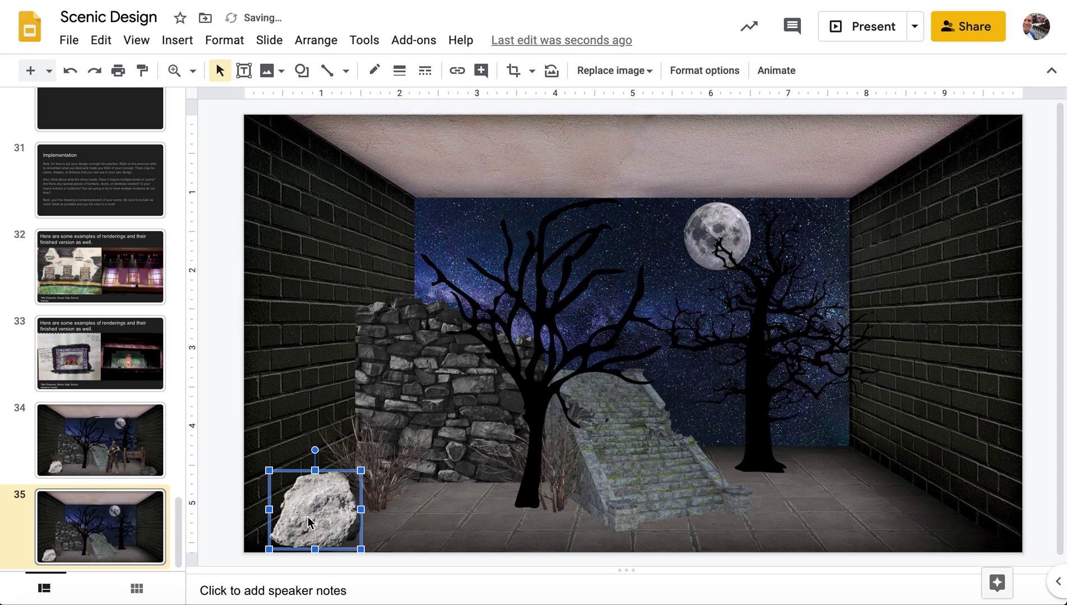
pyautogui.moveTo(303, 523); pyautogui.dragTo(312, 525)
pyautogui.click(461, 521)
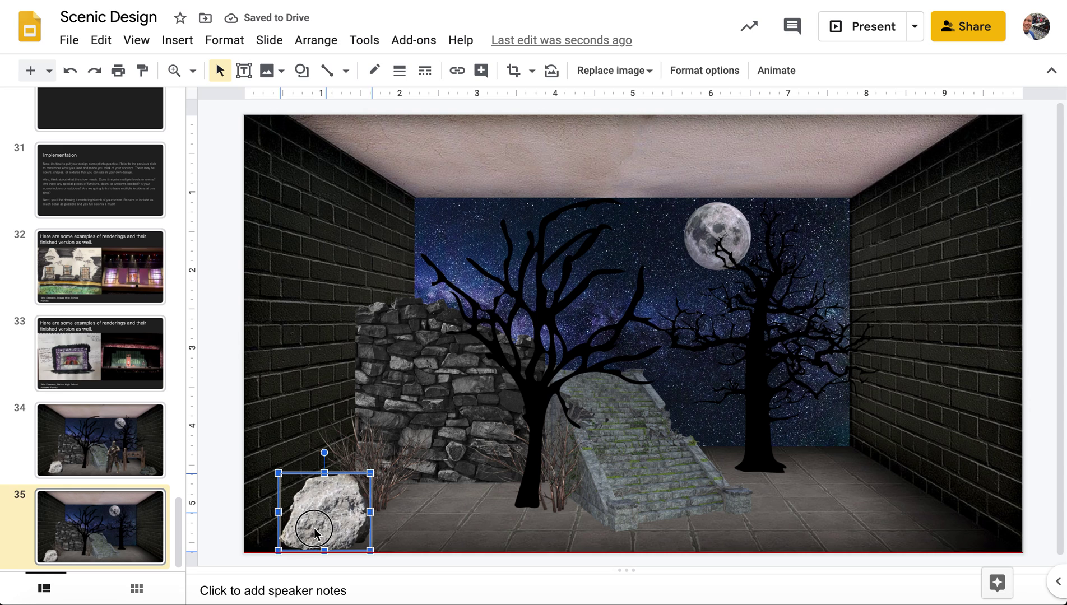
pyautogui.click(403, 516)
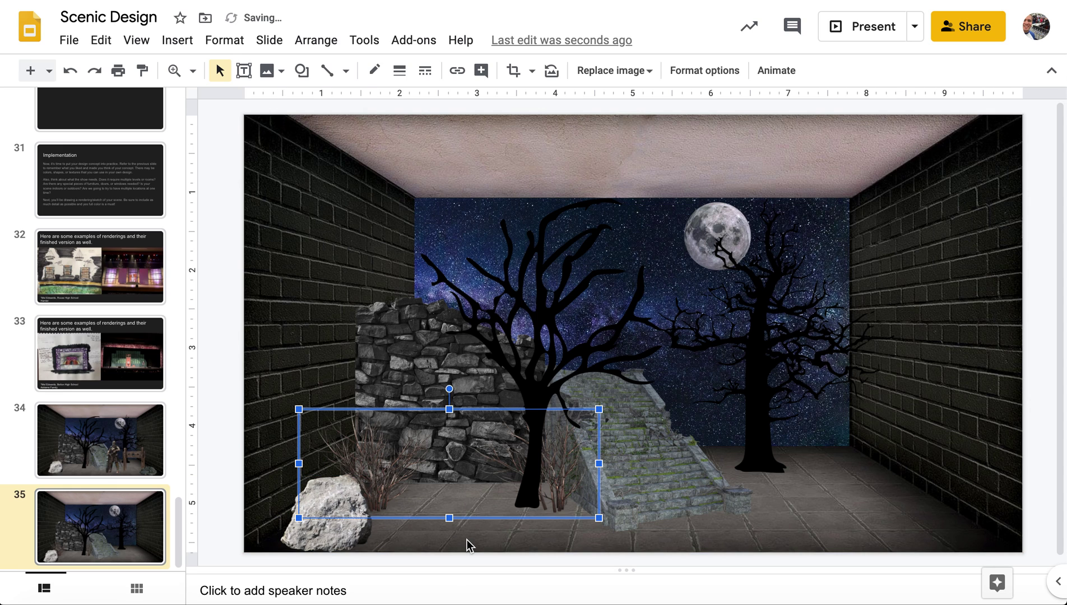
# Insert a dark mossy rock image from the web image search
pyautogui.click(276, 76)
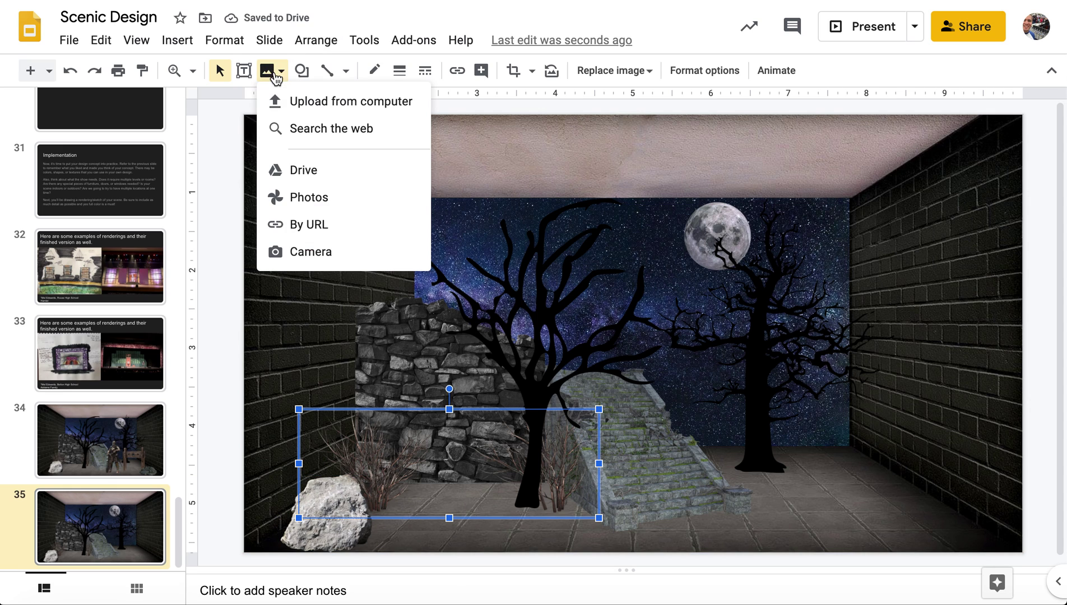
pyautogui.click(297, 130)
pyautogui.click(861, 319)
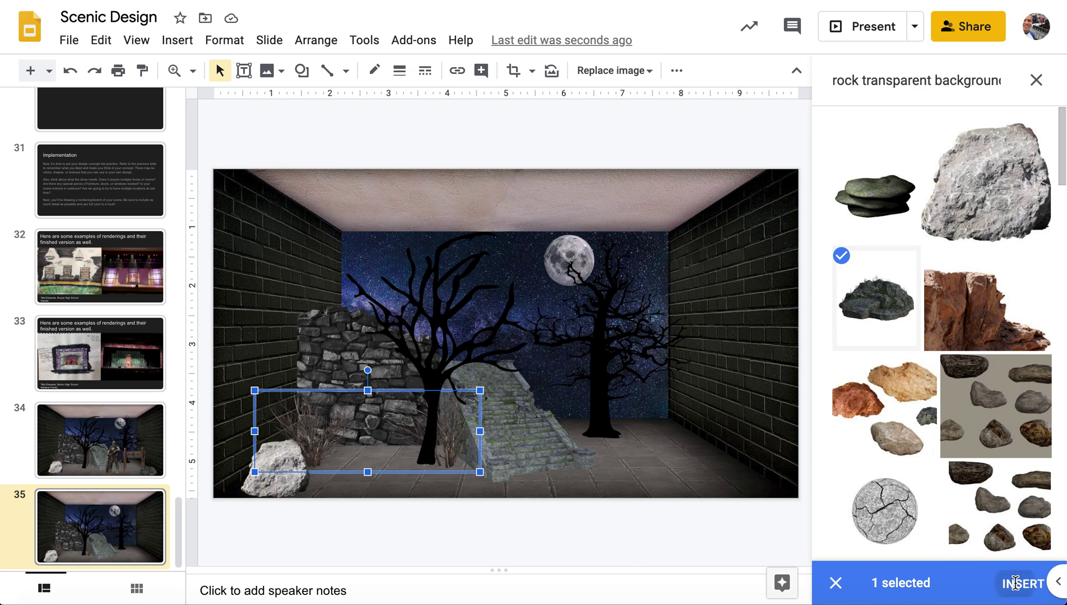
pyautogui.click(1015, 583)
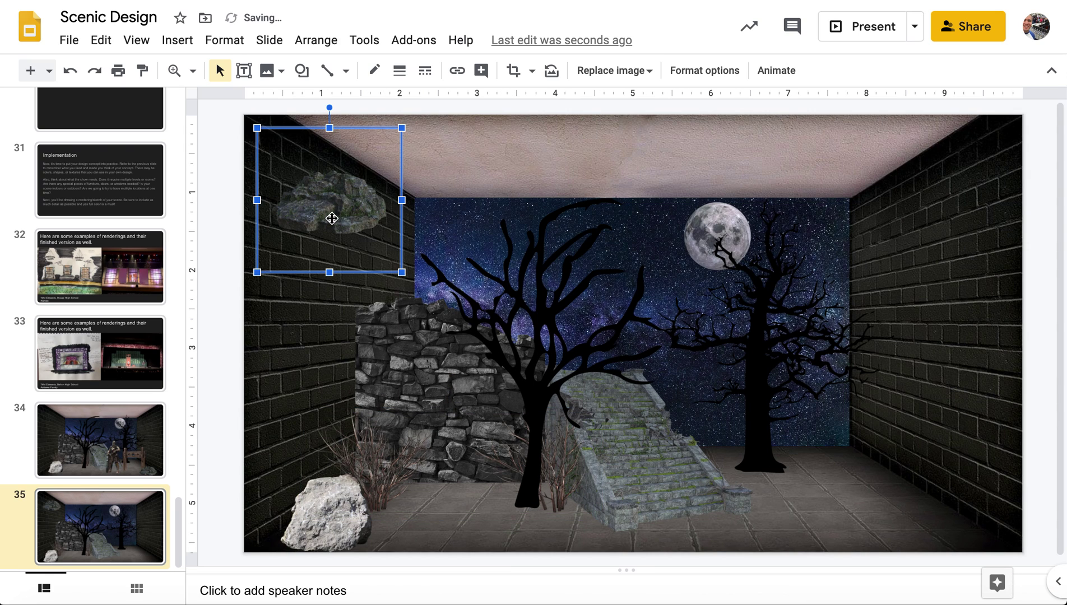
# Move the mossy rock to the bottom-right floor and crop off its empty top
pyautogui.moveTo(331, 218); pyautogui.dragTo(954, 530)
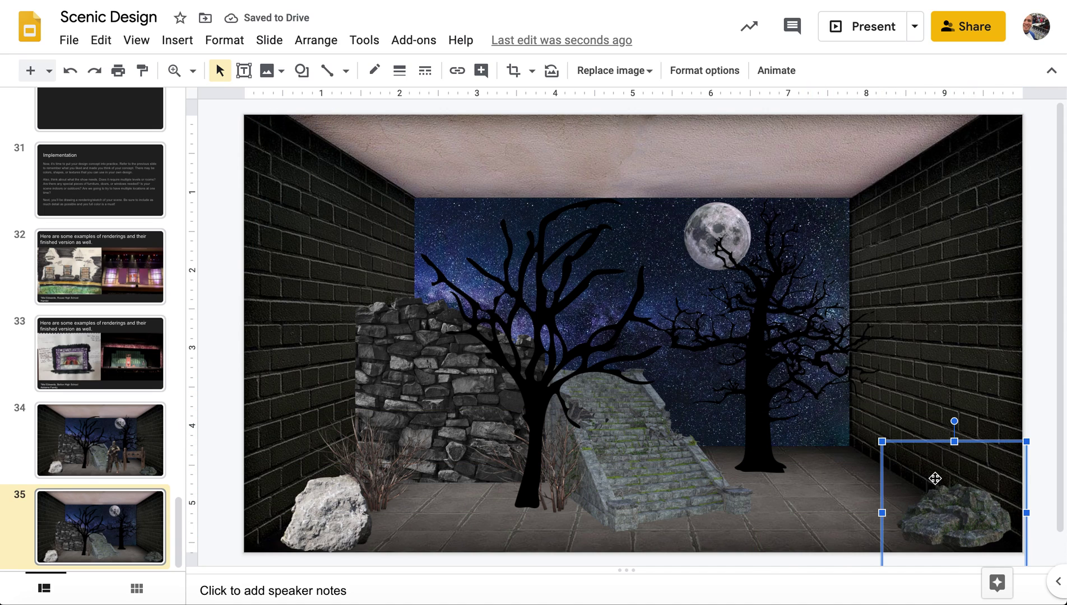
pyautogui.moveTo(992, 518); pyautogui.dragTo(954, 518)
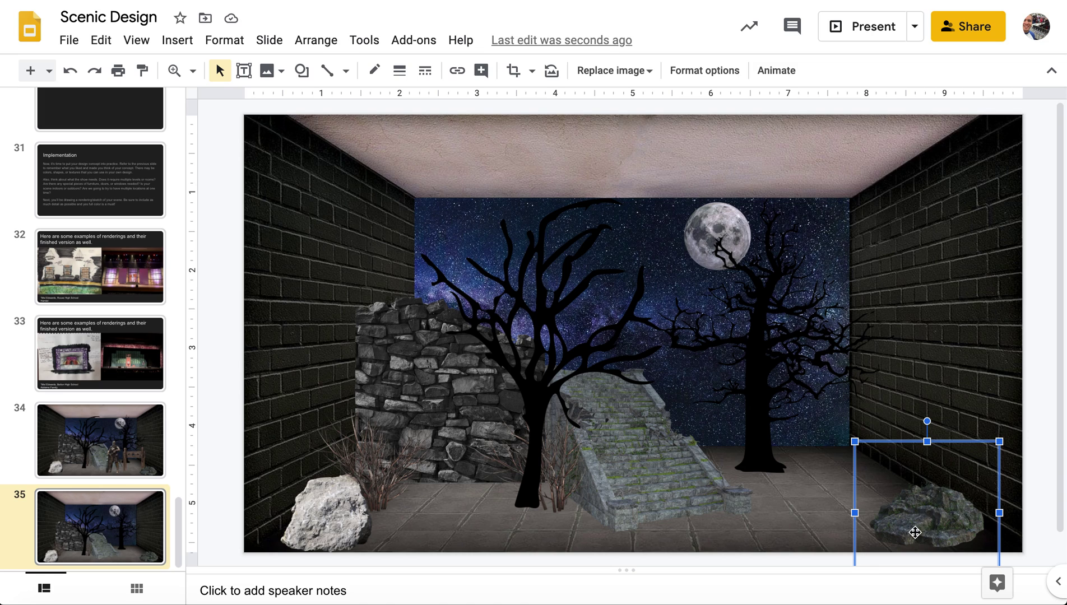
pyautogui.doubleClick(912, 481)
pyautogui.moveTo(928, 441); pyautogui.dragTo(935, 483)
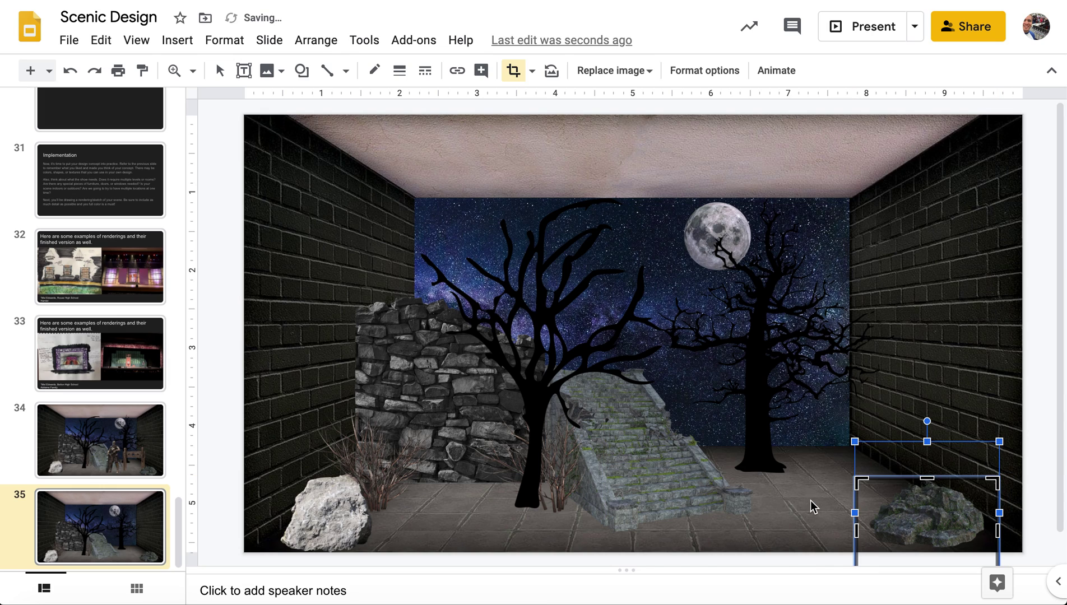
pyautogui.press('Escape')
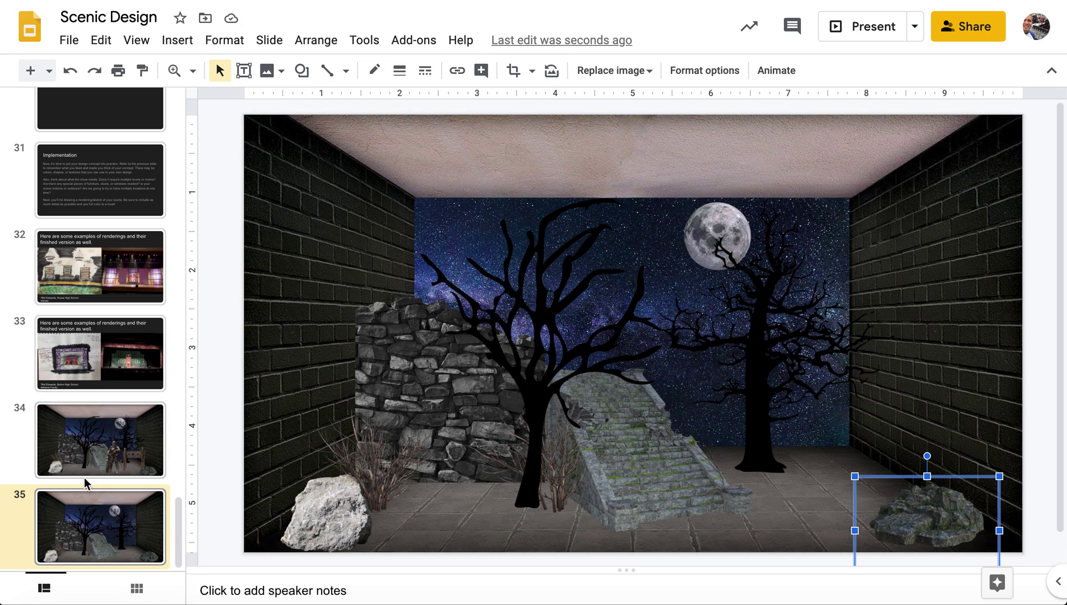
# Compare slide 35 with the knight and stocks scene on slide 34
pyautogui.click(89, 452)
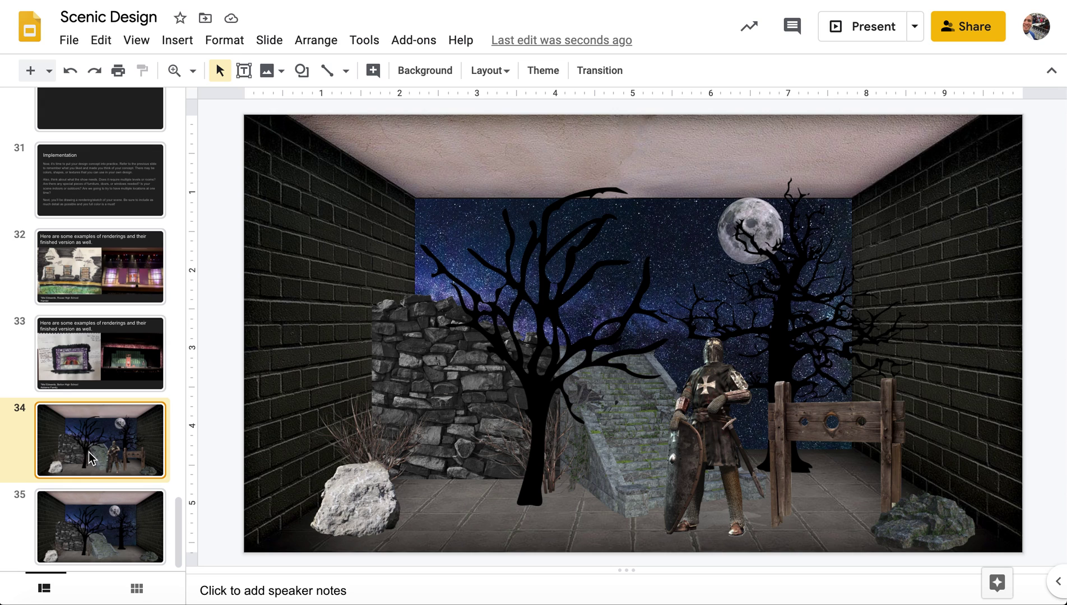
pyautogui.click(86, 521)
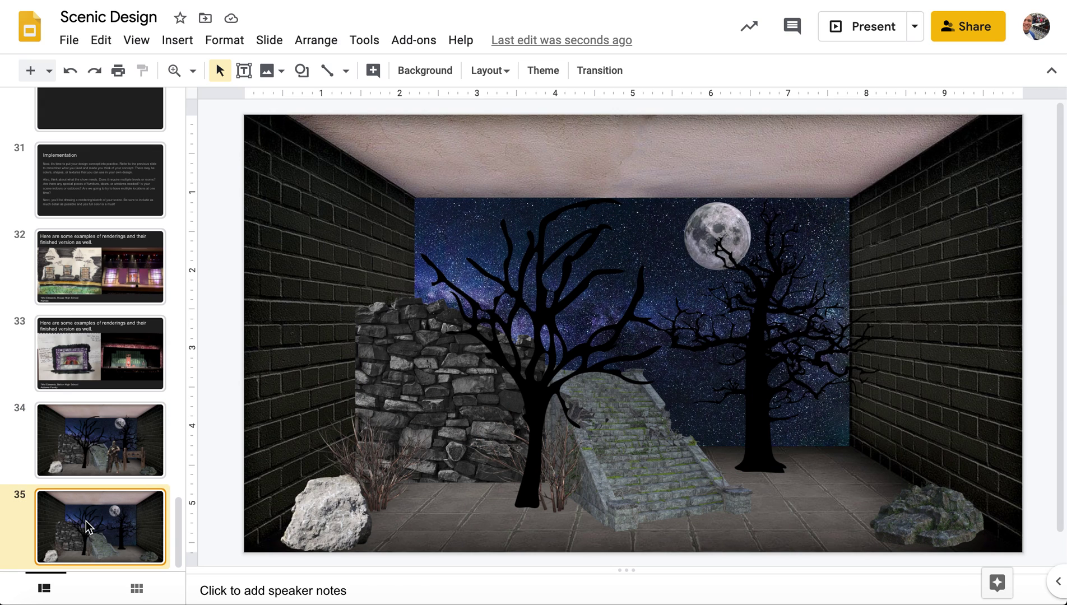
pyautogui.click(123, 461)
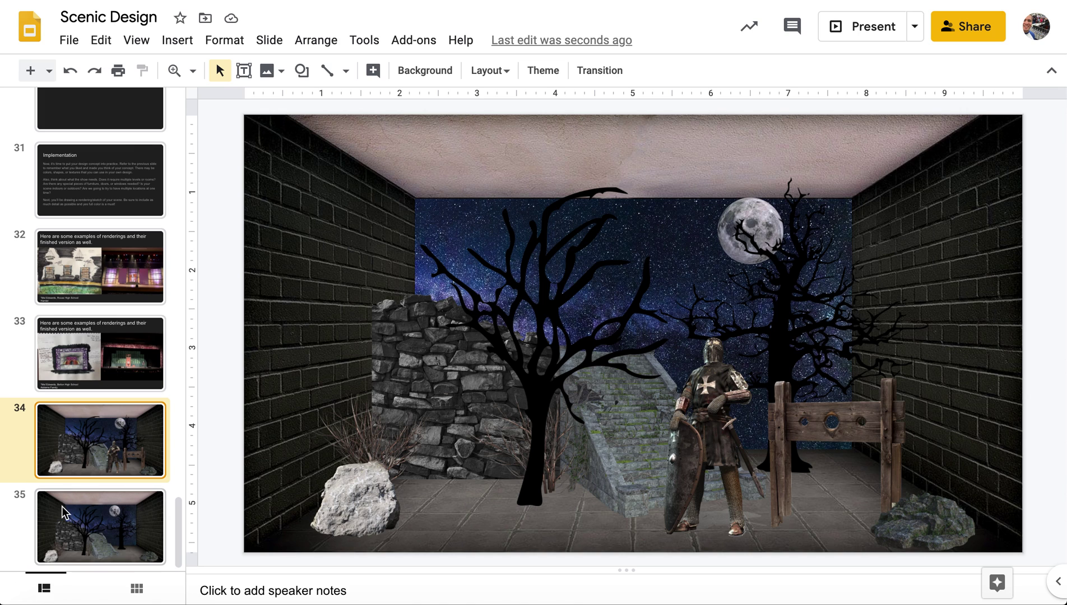
pyautogui.click(101, 527)
# Search the web for 'castle' and insert the wooden stocks image
pyautogui.click(267, 71)
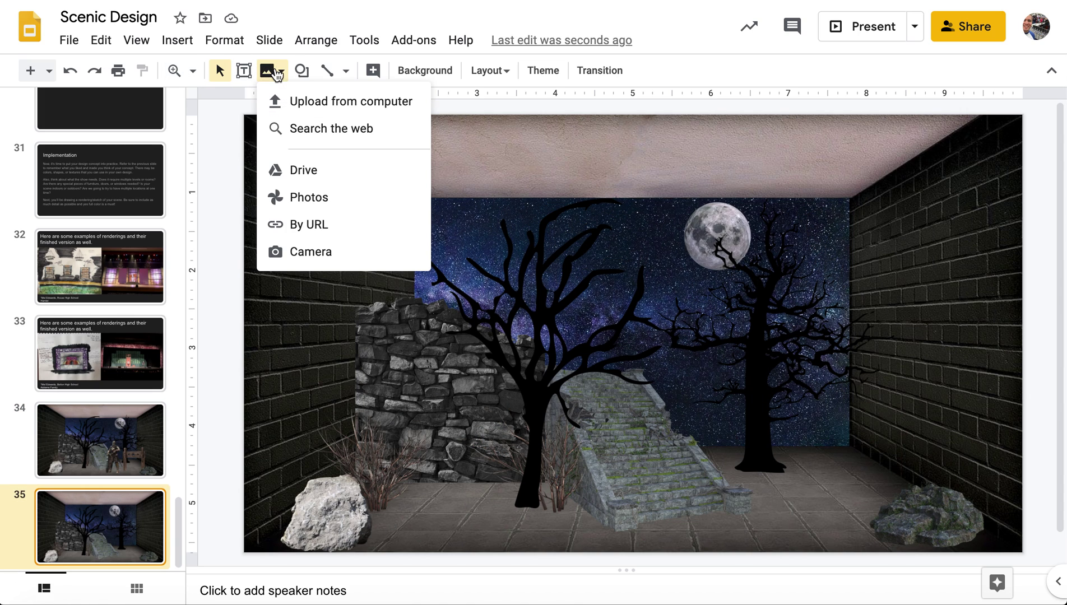
pyautogui.click(312, 132)
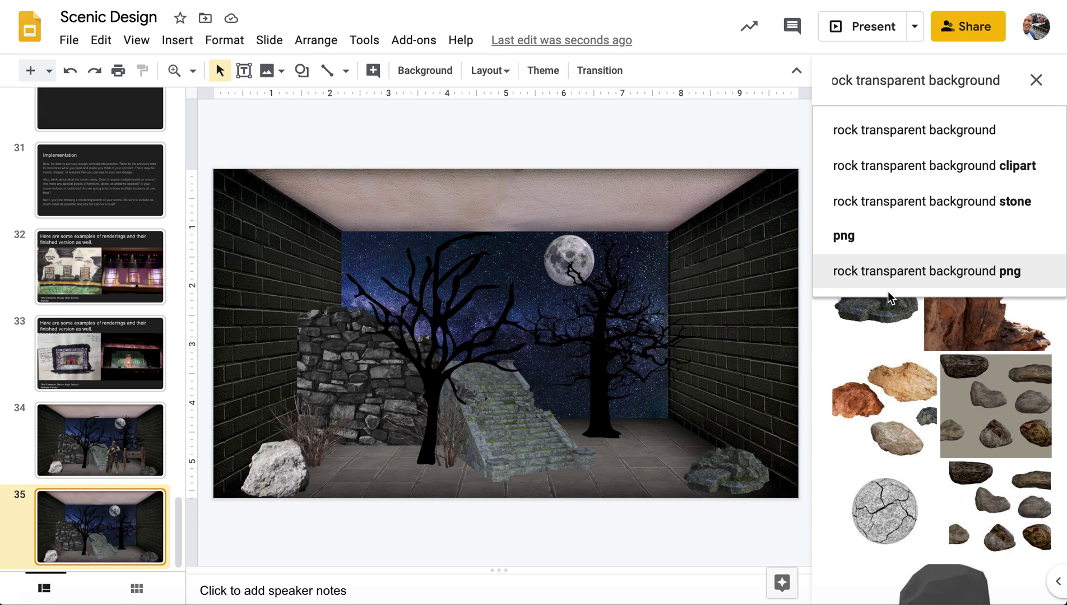
pyautogui.doubleClick(849, 80)
pyautogui.write('castle')
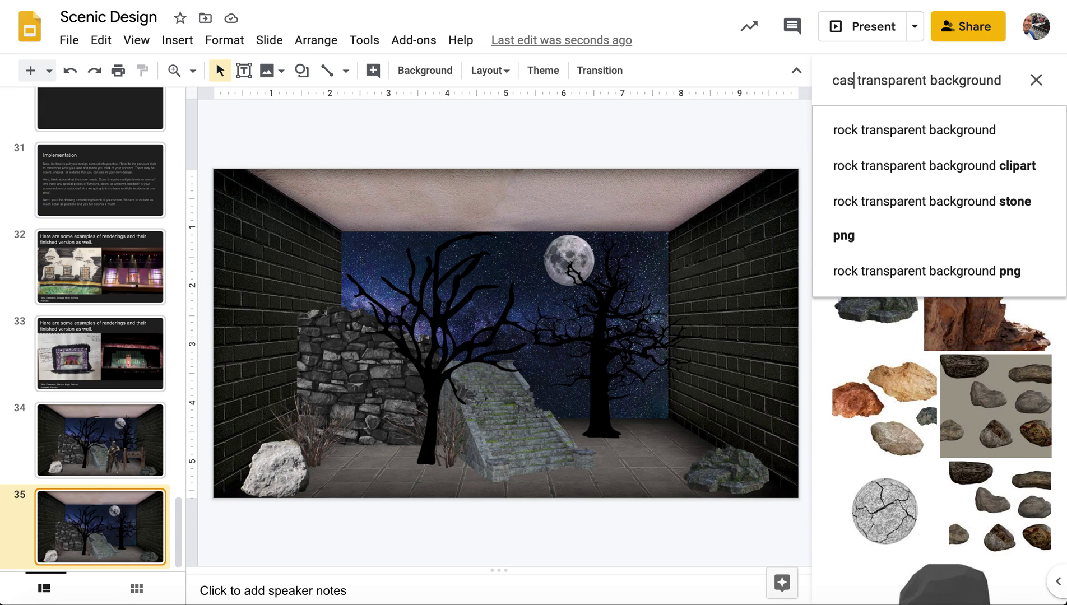
pyautogui.press('Return')
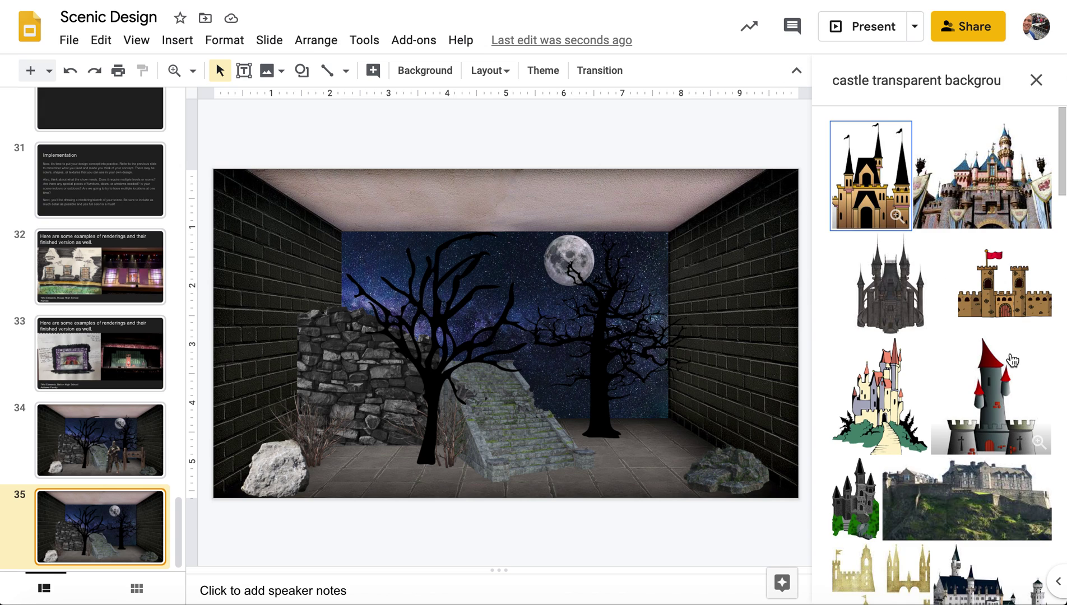
pyautogui.scroll(-3, 1012, 359)
pyautogui.scroll(3, 1012, 360)
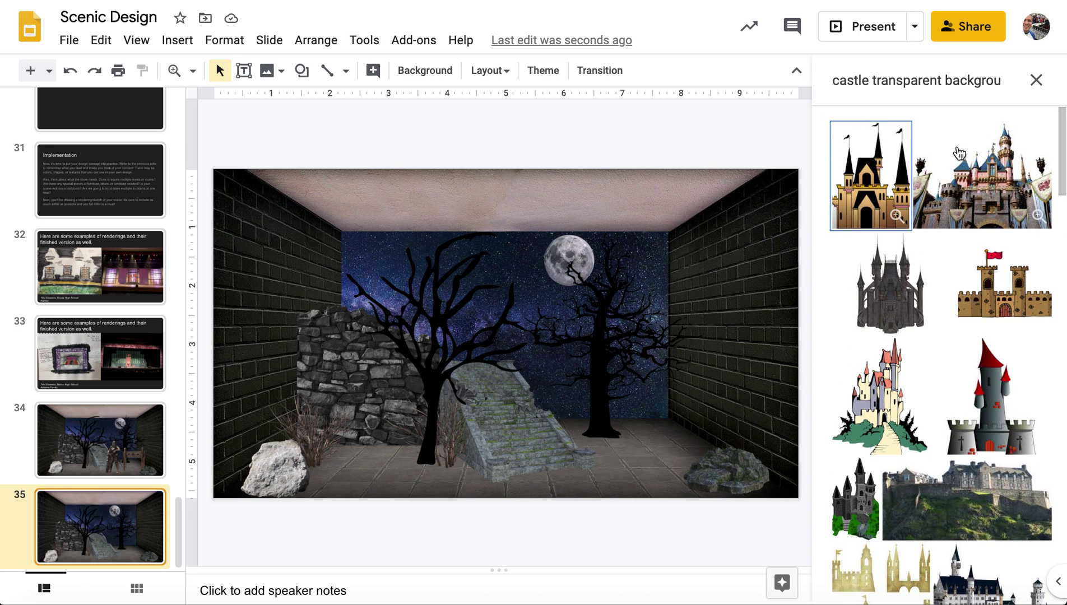
pyautogui.scroll(-8, 862, 373)
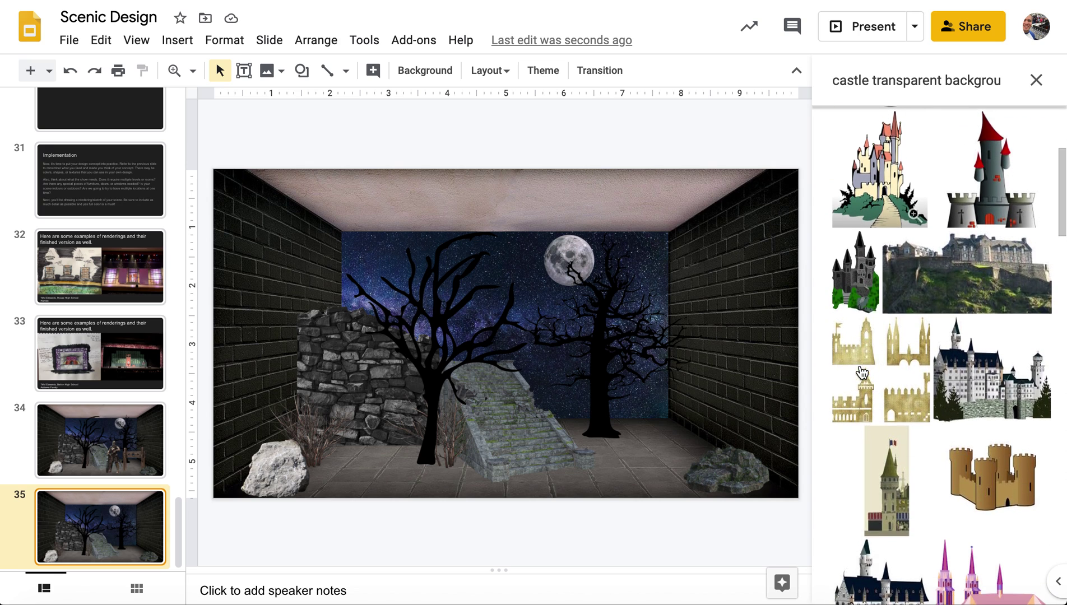
pyautogui.scroll(-15, 862, 372)
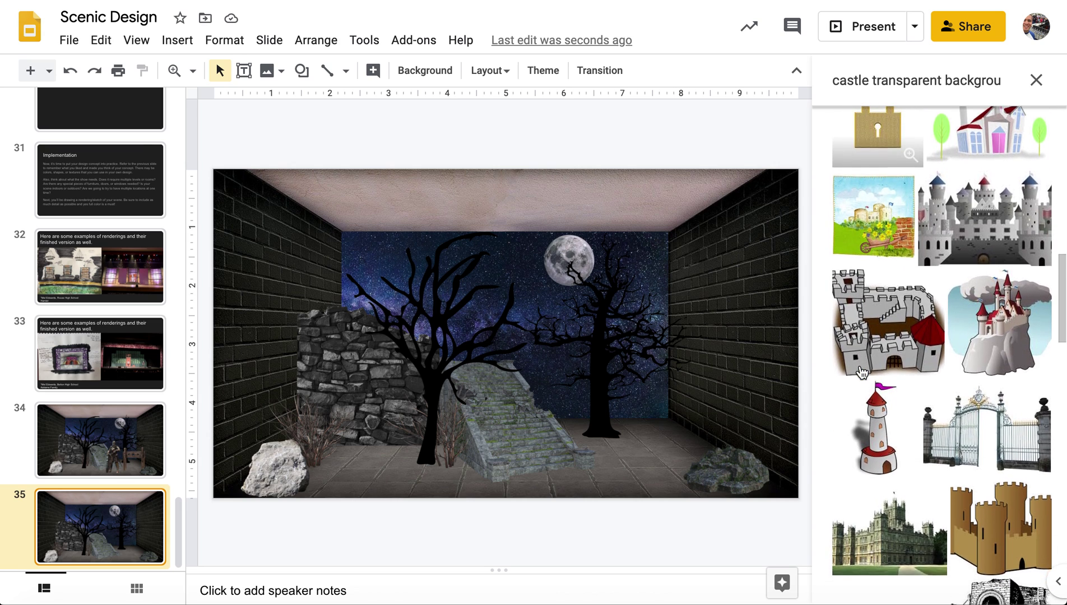
pyautogui.scroll(-10, 861, 372)
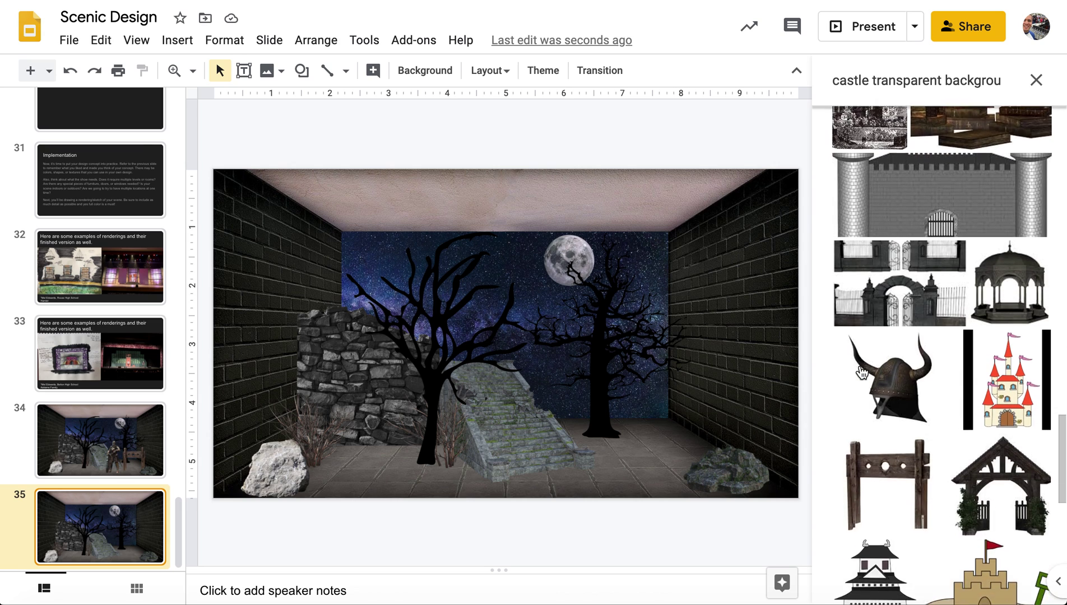
pyautogui.click(879, 336)
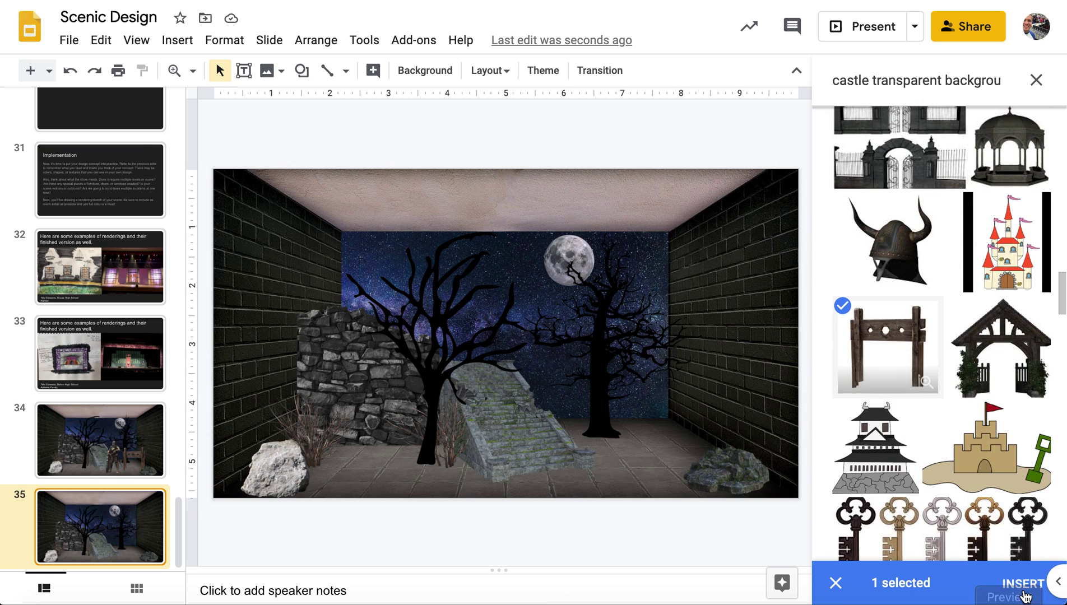
pyautogui.click(1020, 584)
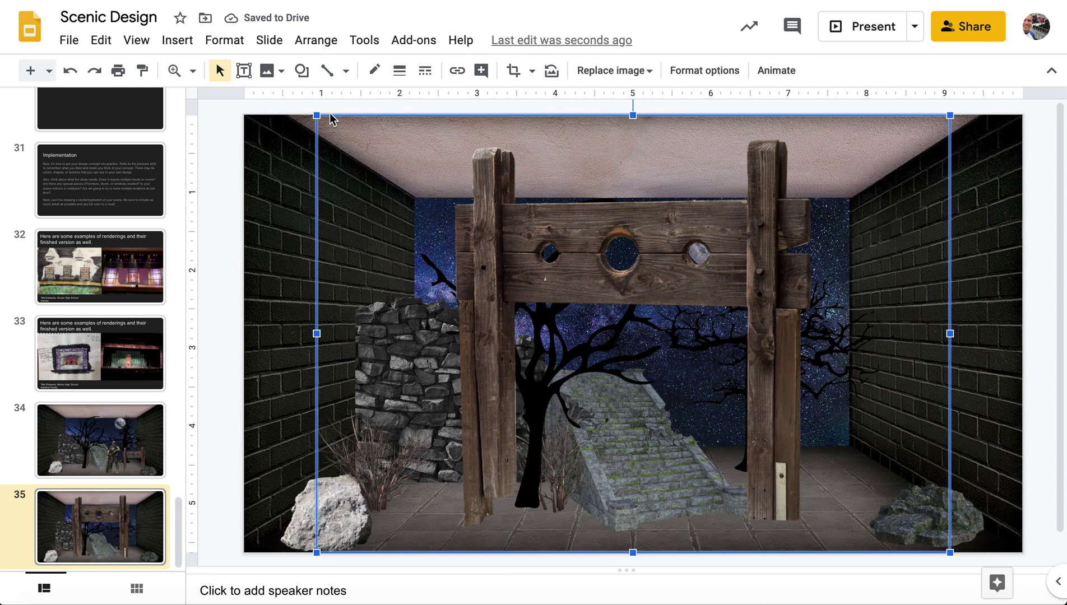
# Shrink the stocks image and position it on the stage's right side
pyautogui.moveTo(317, 116); pyautogui.dragTo(678, 363)
pyautogui.press('Right')
pyautogui.press('Right')
pyautogui.press('Right')
pyautogui.press('Right')
pyautogui.press('Right')
pyautogui.press('Right')
pyautogui.press('Right')
pyautogui.press('Right')
pyautogui.press('Right')
pyautogui.press('Right')
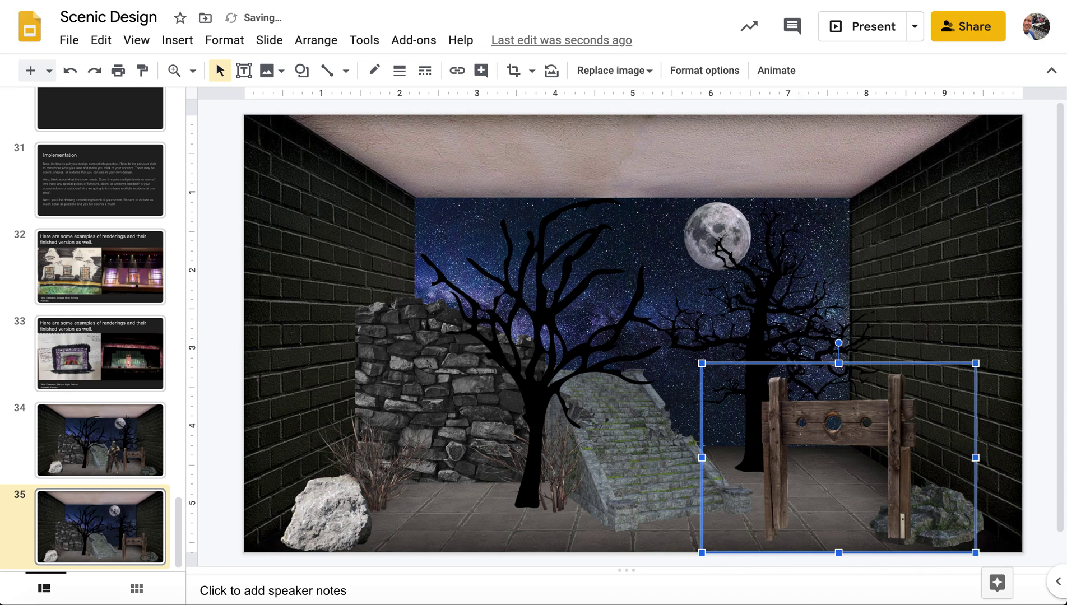
pyautogui.press('Up')
pyautogui.press('Up')
pyautogui.press('Up')
pyautogui.press('Up')
pyautogui.press('Up')
pyautogui.press('Up')
pyautogui.press('Up')
pyautogui.press('Up')
pyautogui.press('Up')
pyautogui.press('Up')
pyautogui.press('Down')
pyautogui.press('Down')
pyautogui.press('Down')
pyautogui.press('Down')
pyautogui.press('Down')
pyautogui.press('Down')
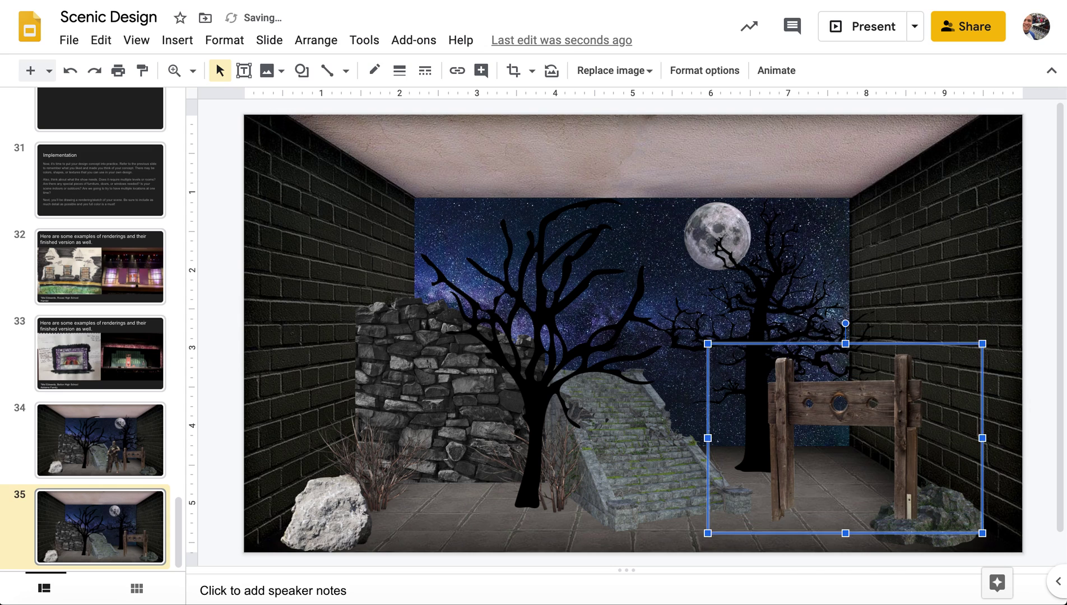
pyautogui.moveTo(707, 350); pyautogui.dragTo(733, 367)
pyautogui.press('Up')
pyautogui.press('Left')
pyautogui.press('Left')
pyautogui.press('Left')
pyautogui.press('Left')
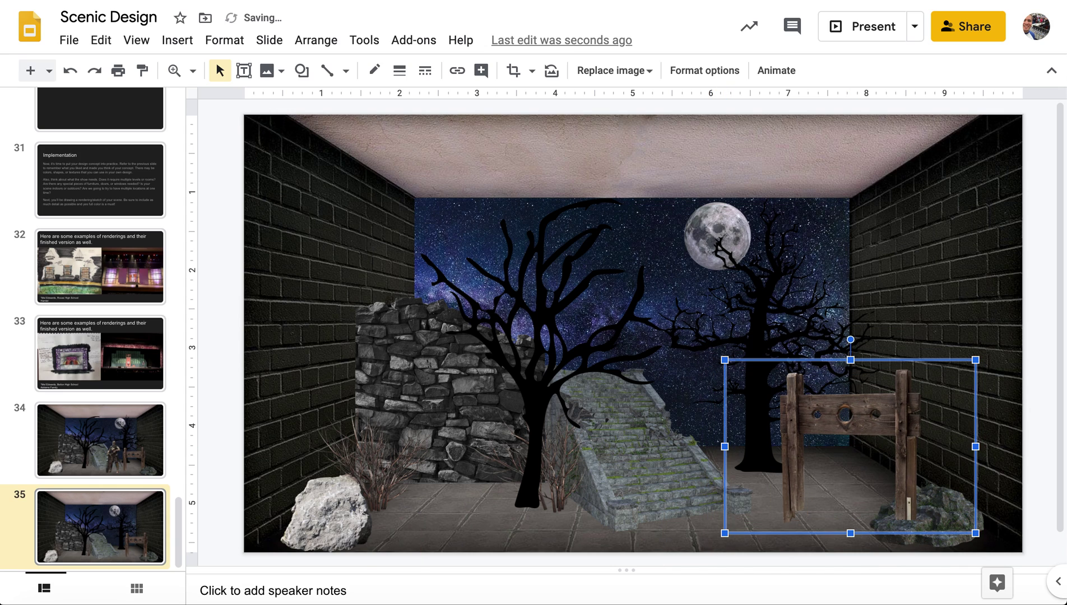
pyautogui.press('Up')
pyautogui.press('Up')
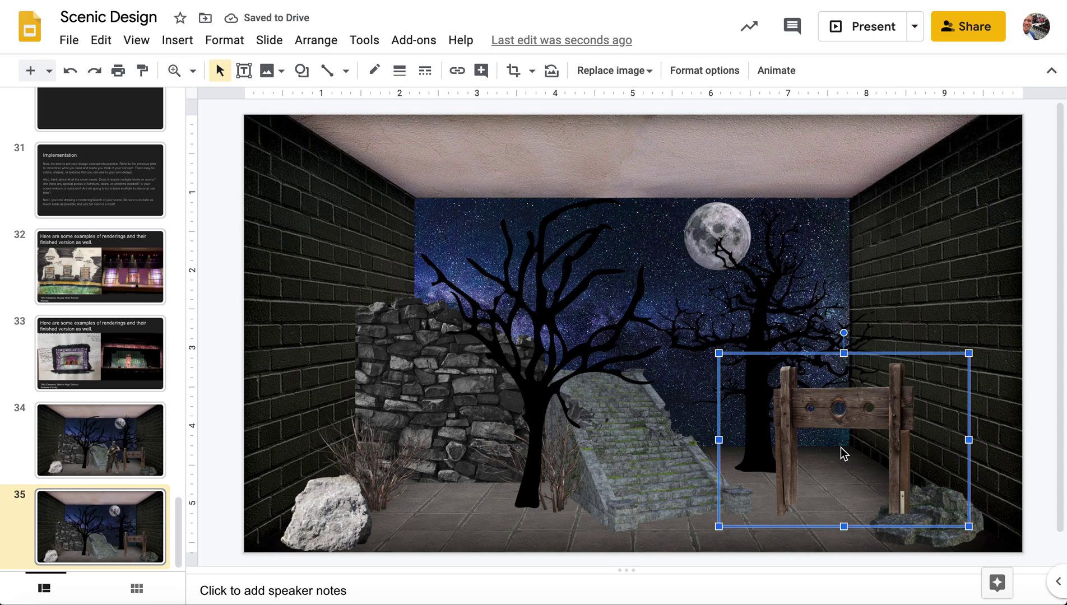
# Send the stocks back behind the right-hand boulder and nudge them further right
pyautogui.hotkey('ctrl', 'Down')
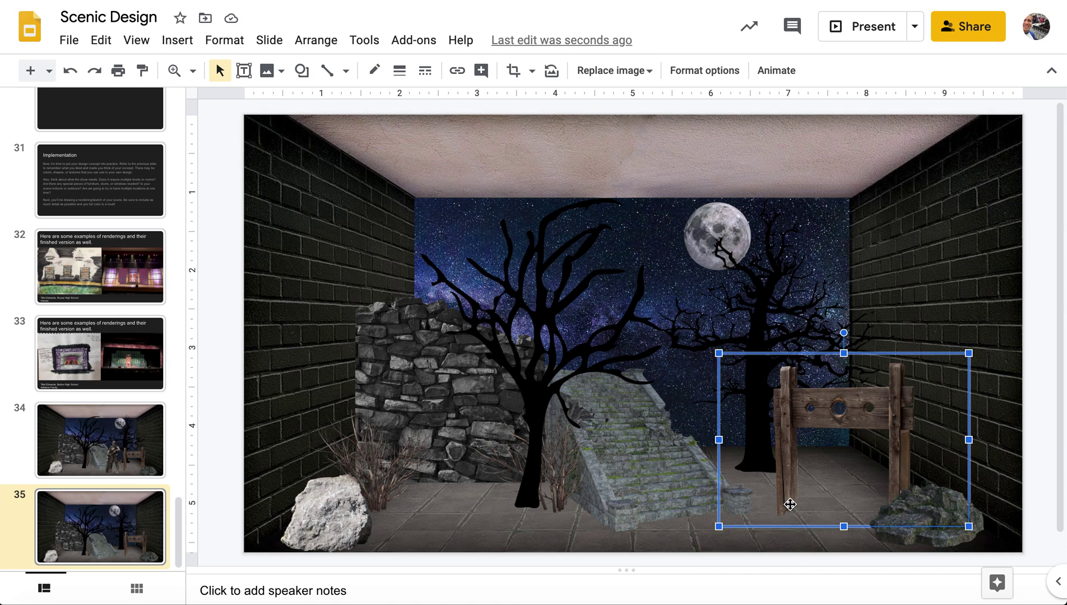
pyautogui.click(656, 543)
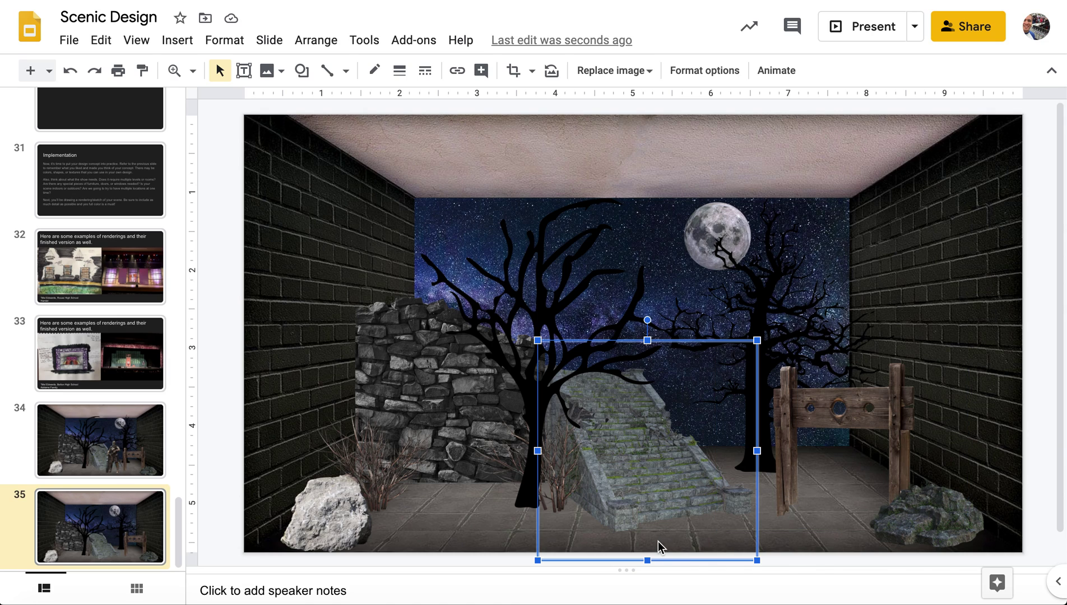
pyautogui.click(863, 408)
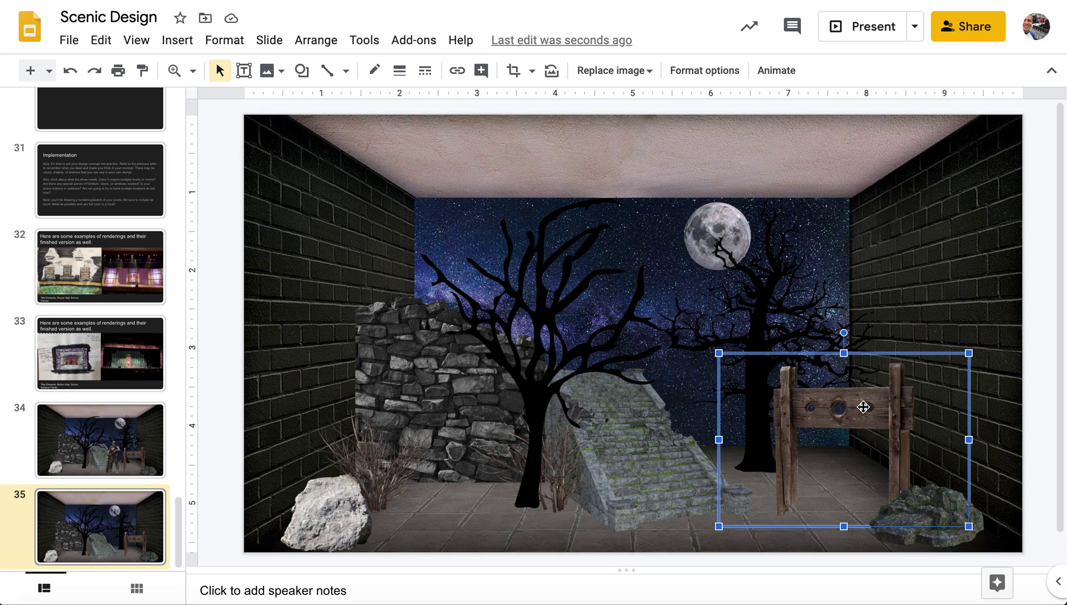
pyautogui.press('Right')
pyautogui.press('Right')
pyautogui.press('Right')
pyautogui.press('Right')
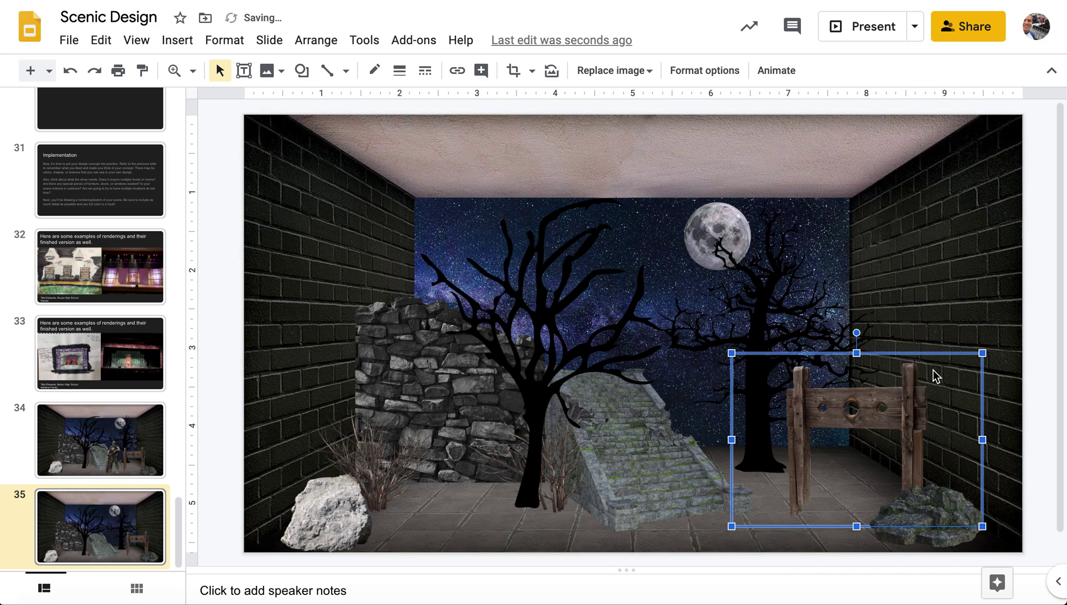
pyautogui.press('Right')
pyautogui.press('Right')
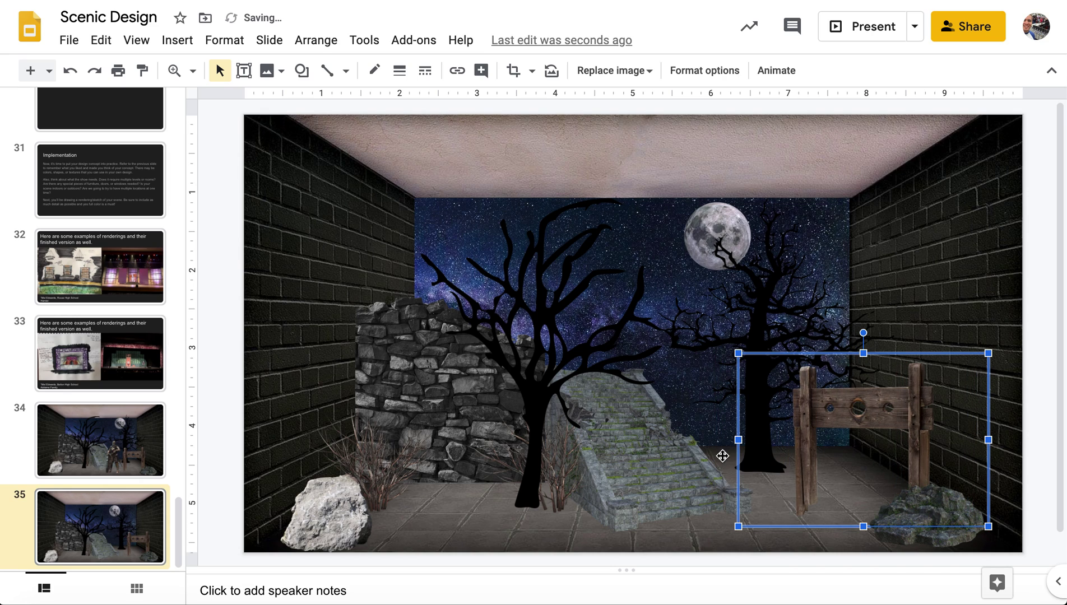
pyautogui.click(583, 544)
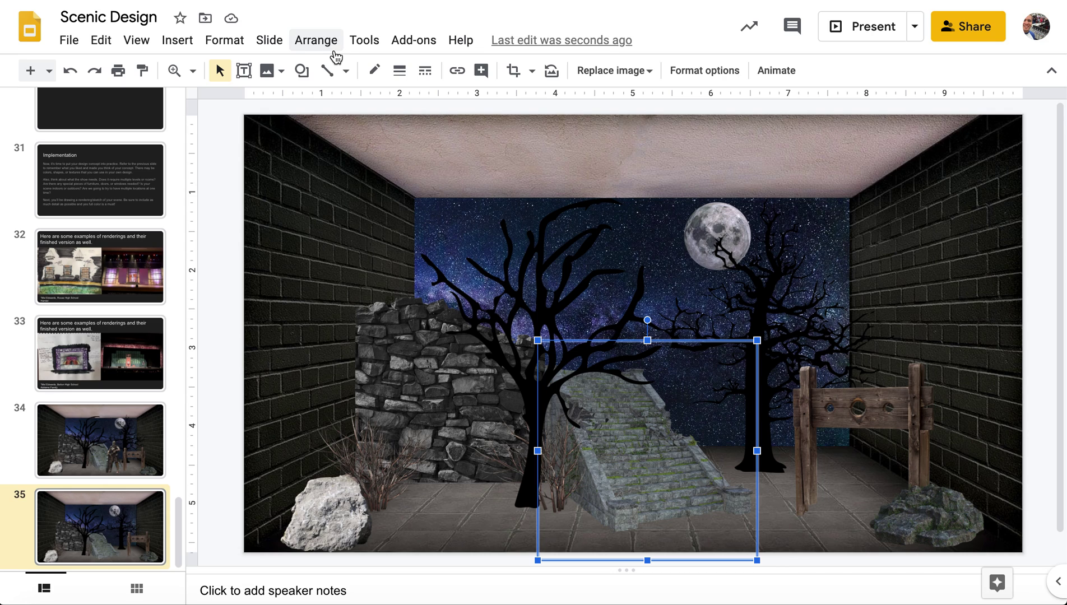
# Search the web for 'knight' and insert the armoured knight with the cross-marked shield
pyautogui.click(280, 71)
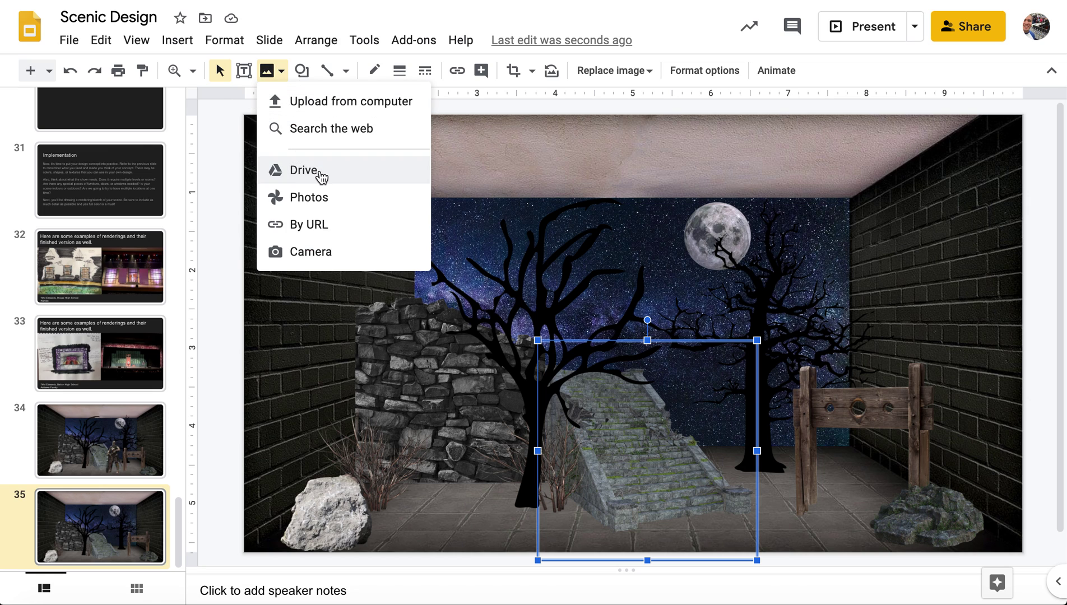
pyautogui.click(319, 132)
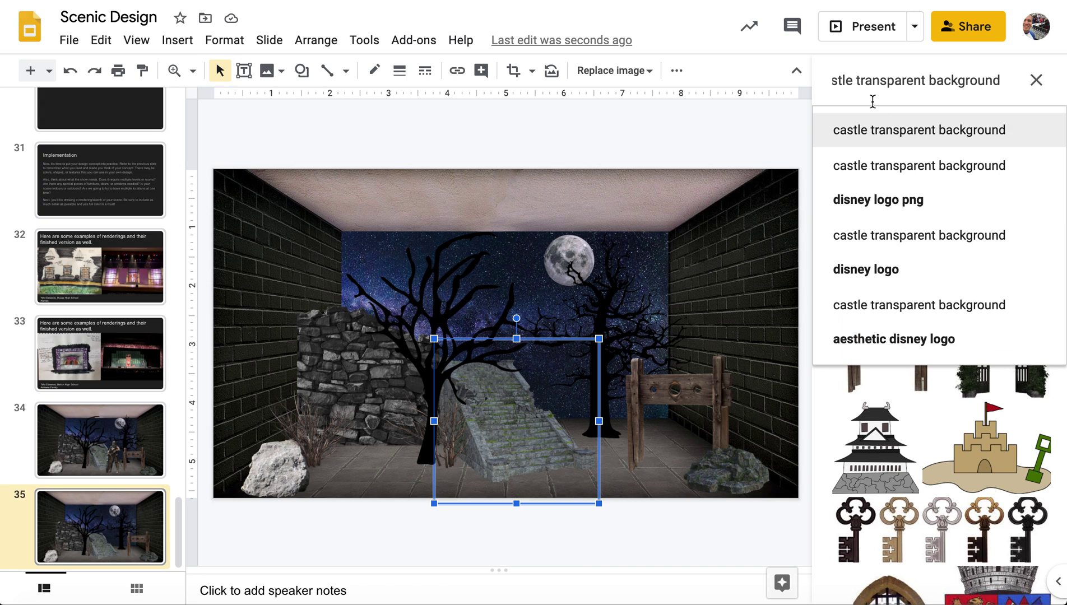
pyautogui.moveTo(853, 83); pyautogui.dragTo(786, 57)
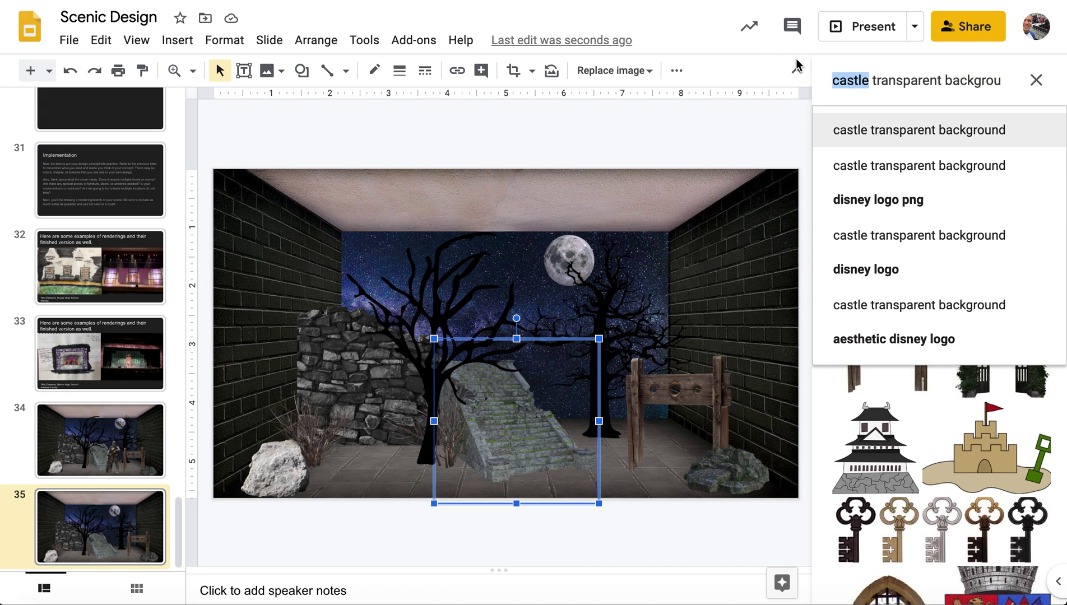
pyautogui.write('knight')
pyautogui.press('Return')
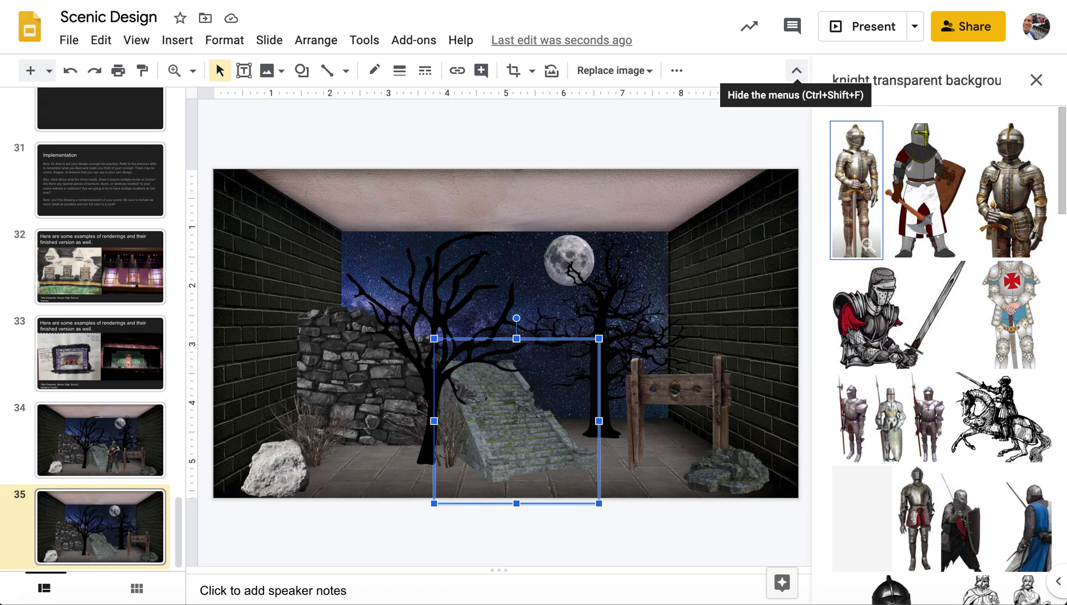
pyautogui.click(872, 514)
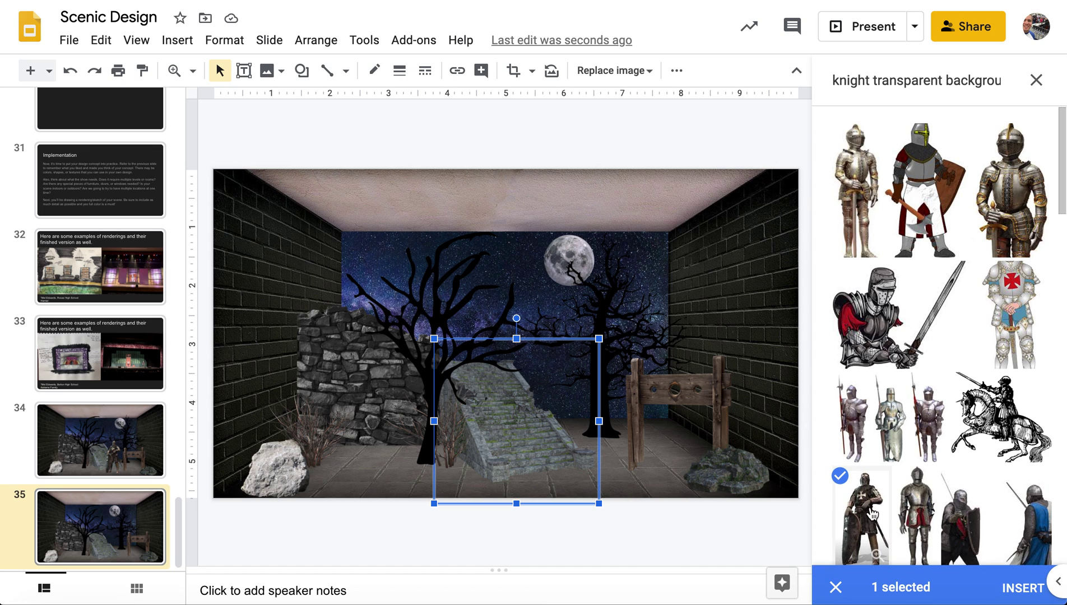
pyautogui.click(1028, 587)
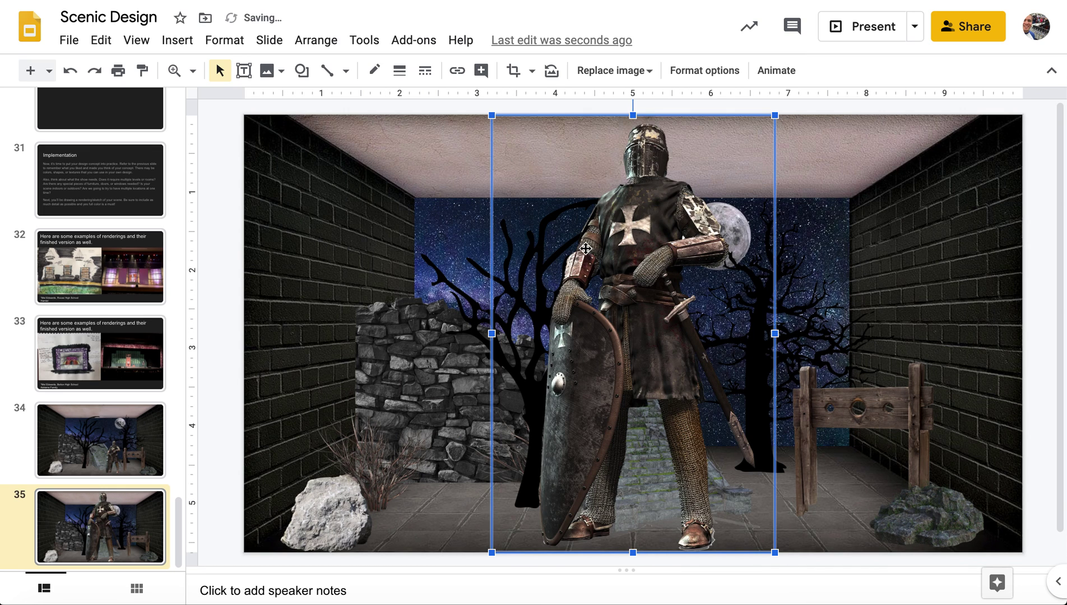
# Shrink the knight and stand it on the stage floor between the stairs and stocks
pyautogui.moveTo(633, 321); pyautogui.dragTo(719, 328)
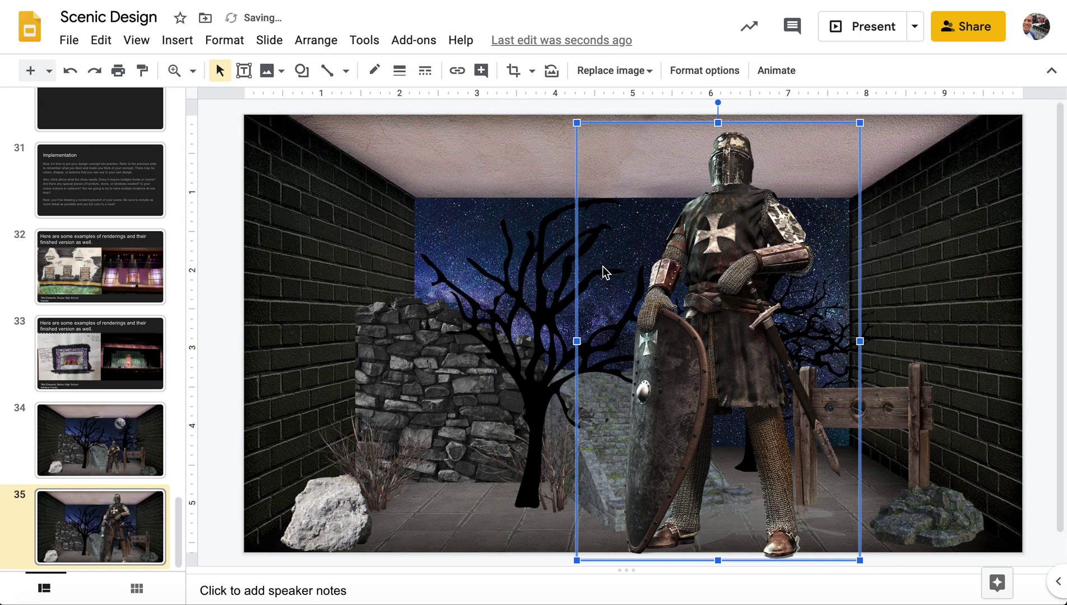
pyautogui.moveTo(576, 120); pyautogui.dragTo(851, 464)
pyautogui.moveTo(831, 516); pyautogui.dragTo(769, 489)
pyautogui.moveTo(738, 442); pyautogui.dragTo(665, 393)
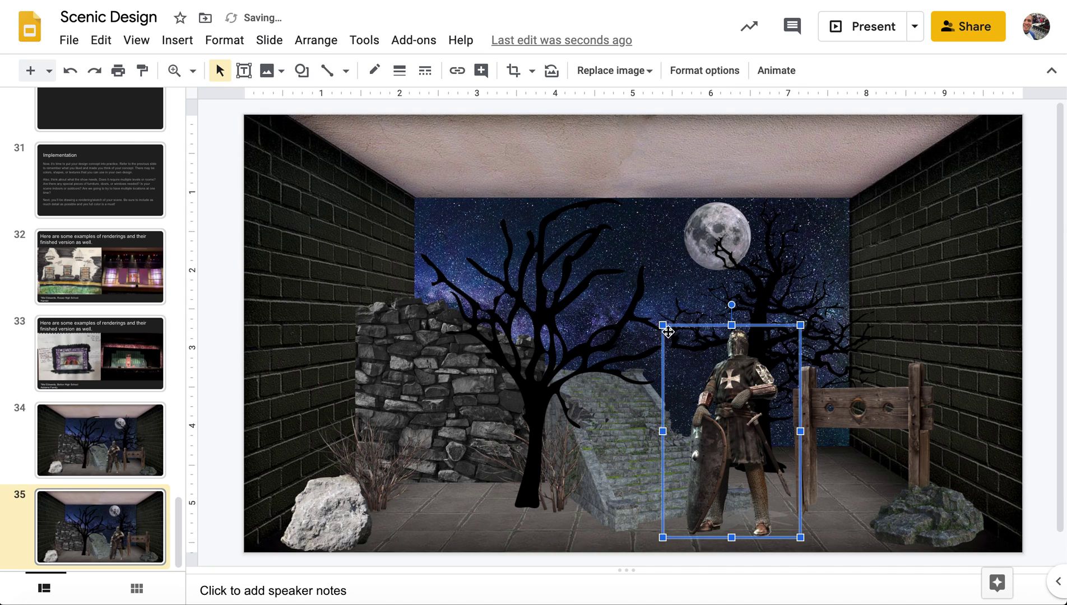
pyautogui.moveTo(663, 326); pyautogui.dragTo(683, 347)
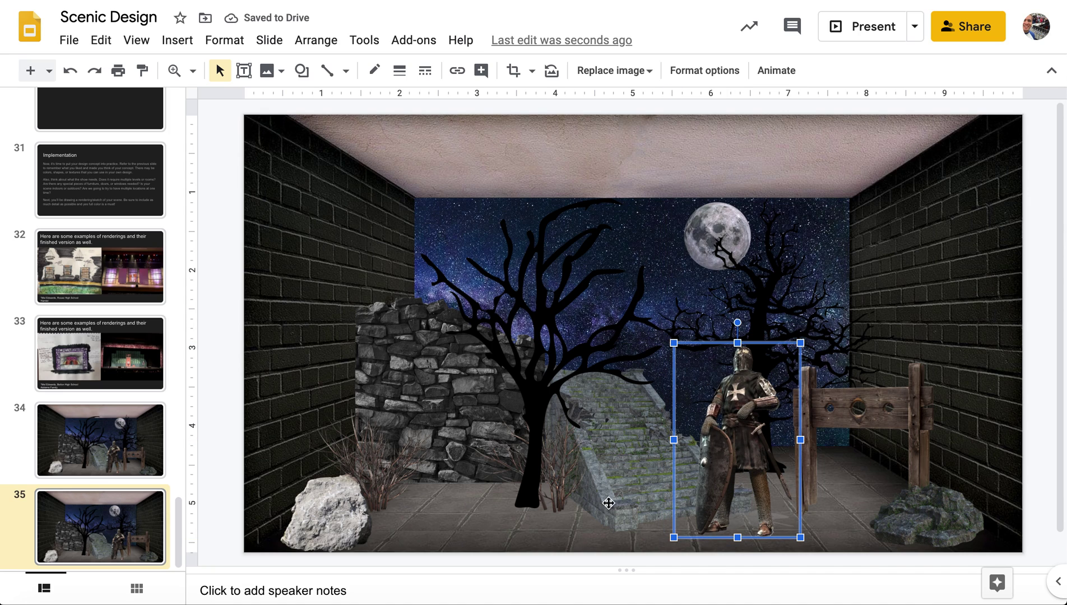
pyautogui.click(567, 526)
pyautogui.click(492, 536)
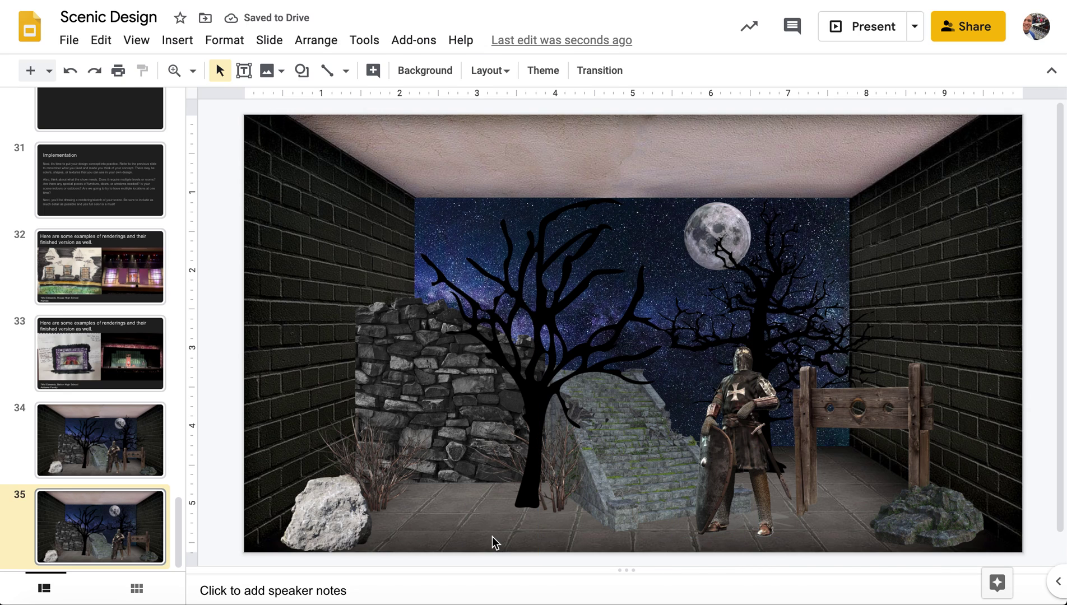
pyautogui.click(133, 459)
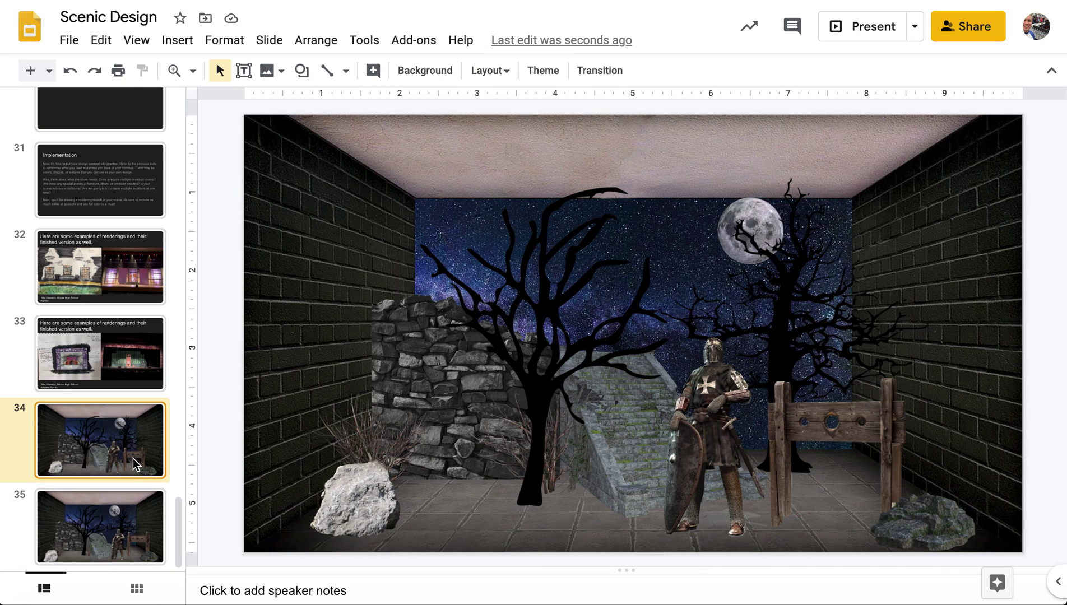
pyautogui.click(106, 528)
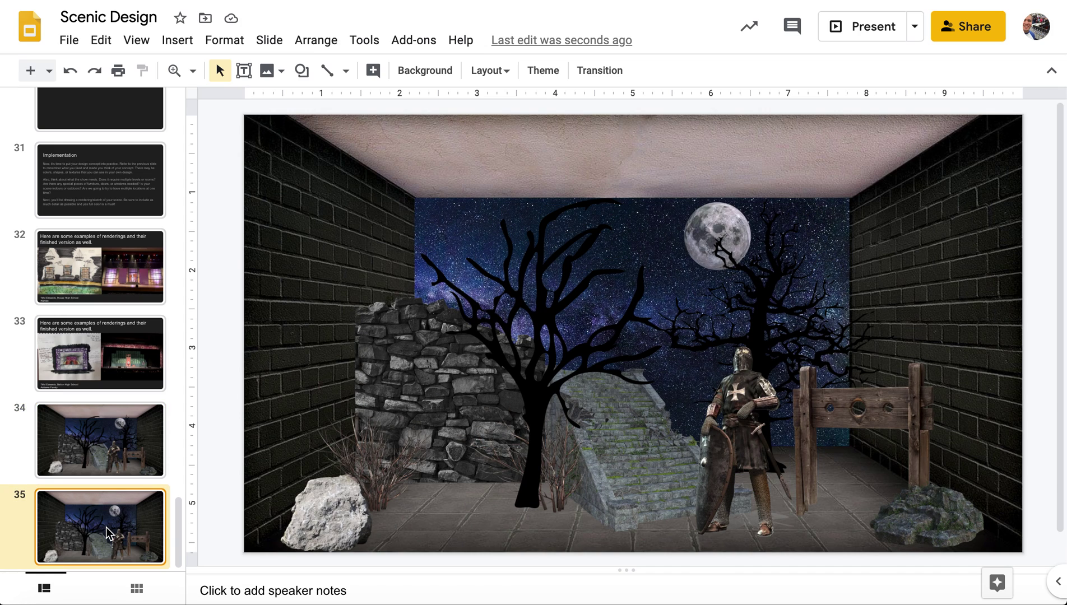